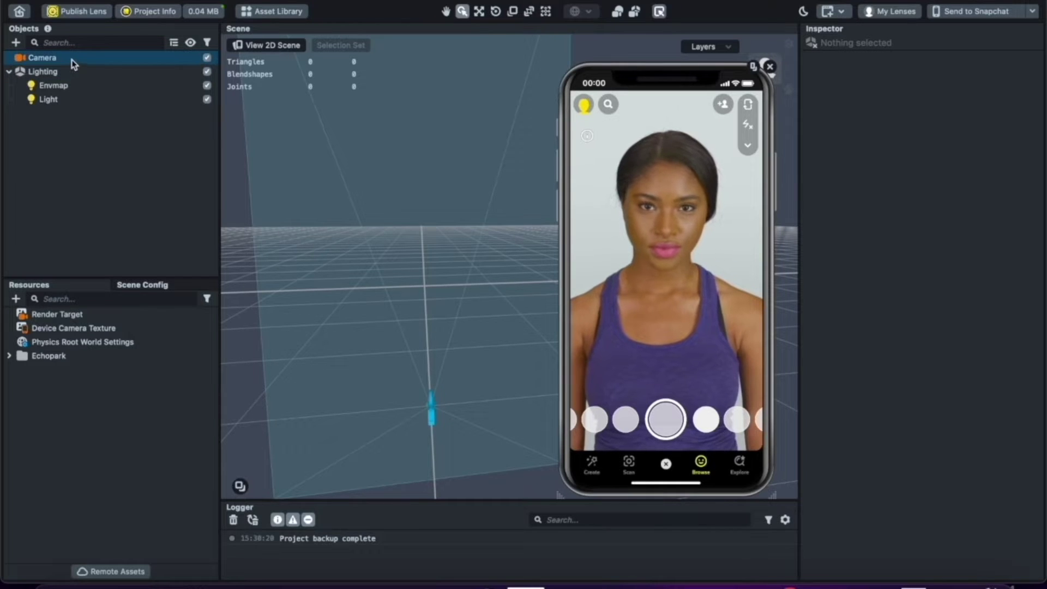
Step: Open the Asset Library and search 'MAKEUP' to find the 3D and 2D Makeup Helpers
click(277, 12)
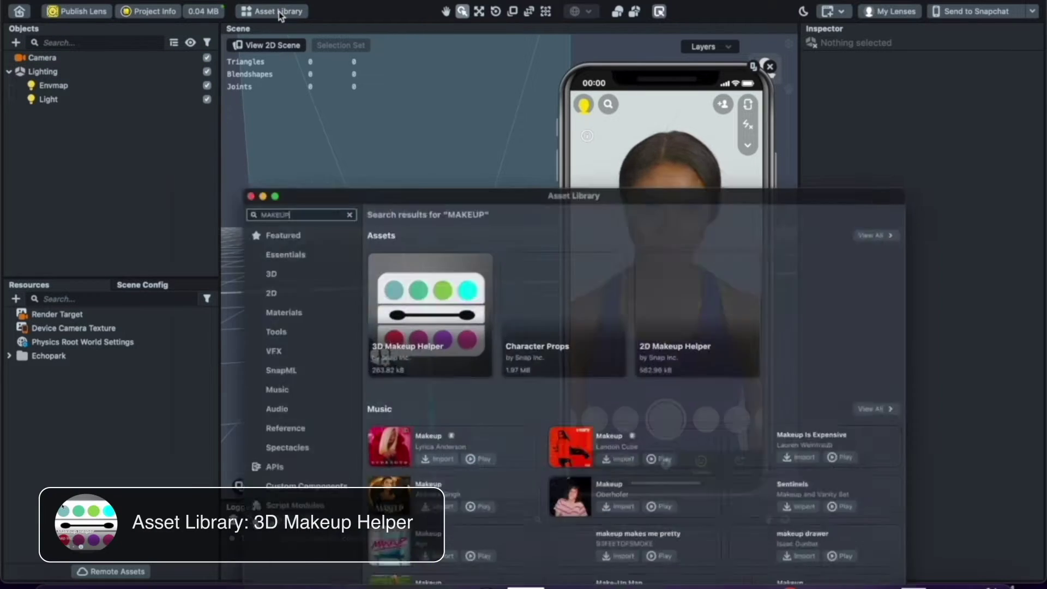
Step: Import the 3D Makeup Helper asset from the Asset Library into Resources
mouse_move(375, 299)
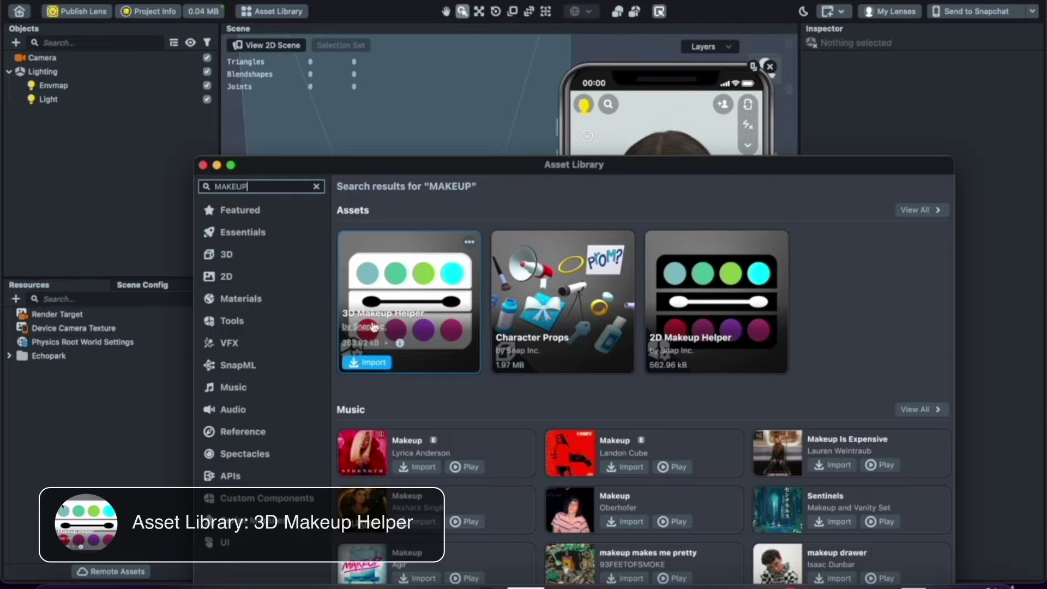
click(248, 187)
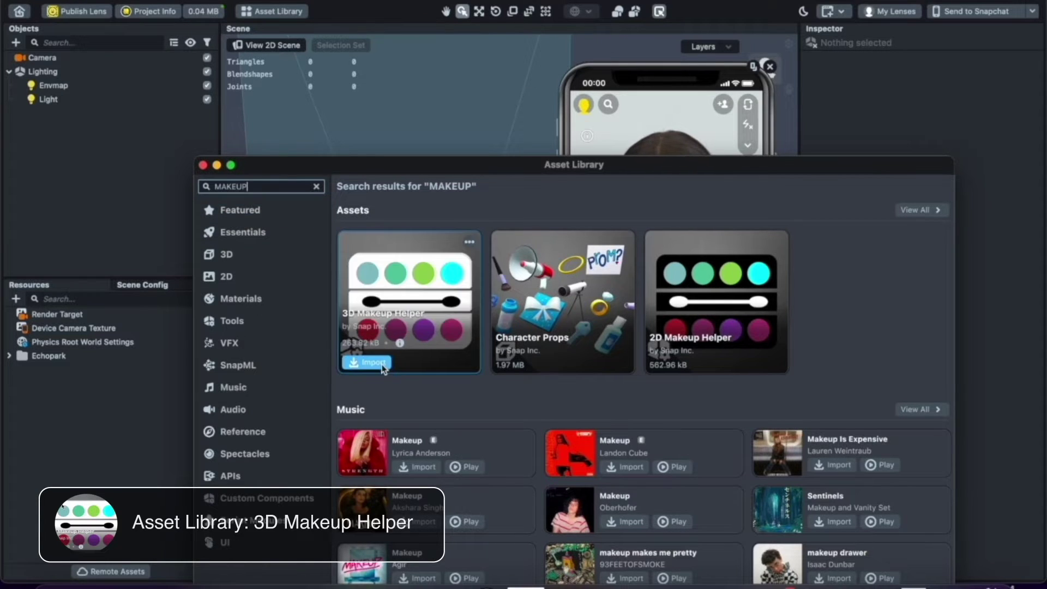
mouse_move(685, 251)
mouse_move(366, 301)
click(379, 362)
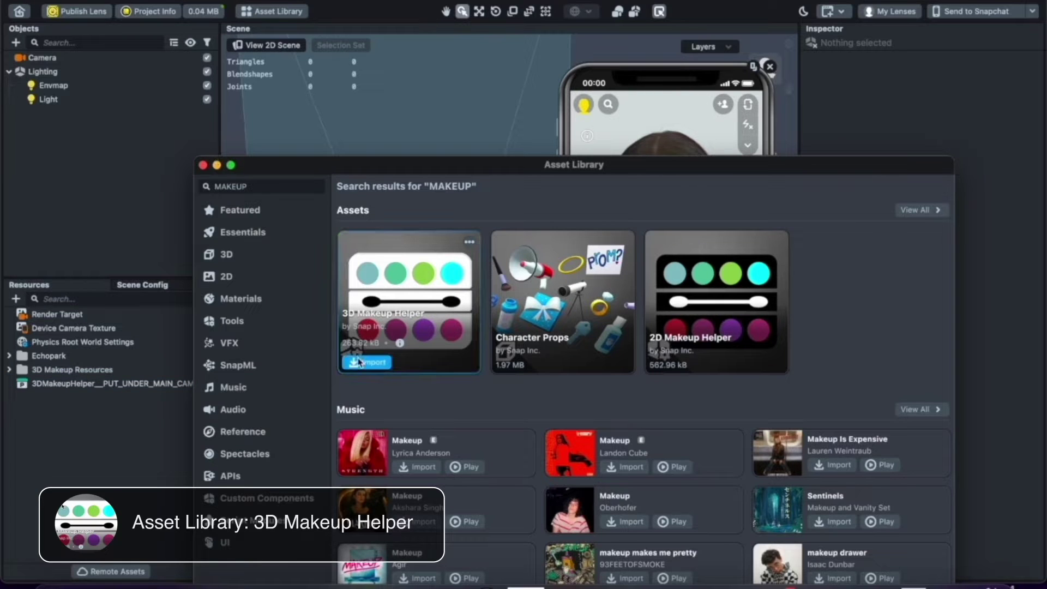
Step: Place the 3DMakeupHelper prefab under Camera and reset the lens preview to show the makeup
click(202, 165)
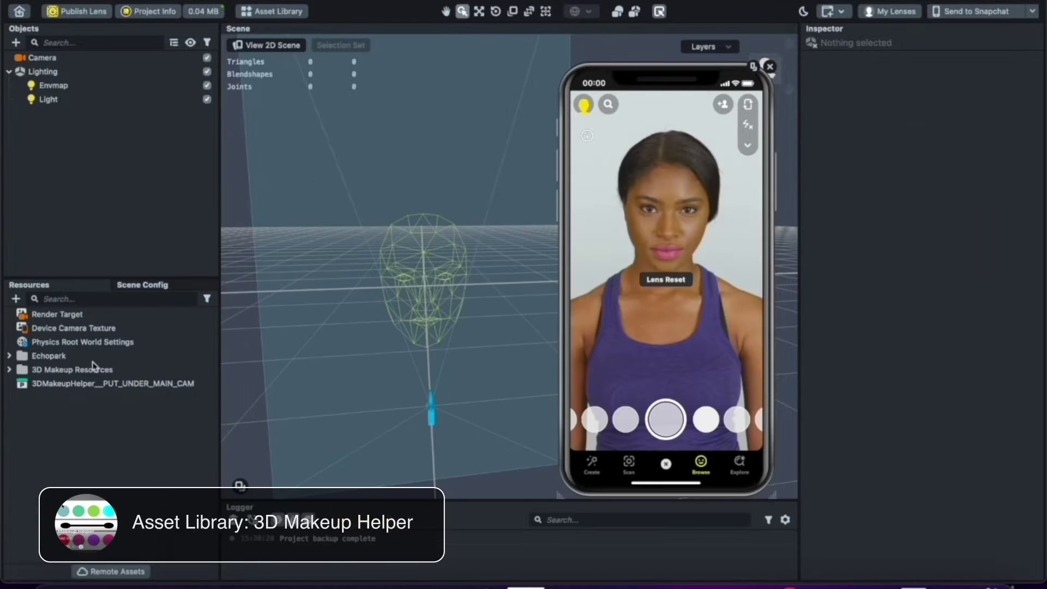
click(76, 384)
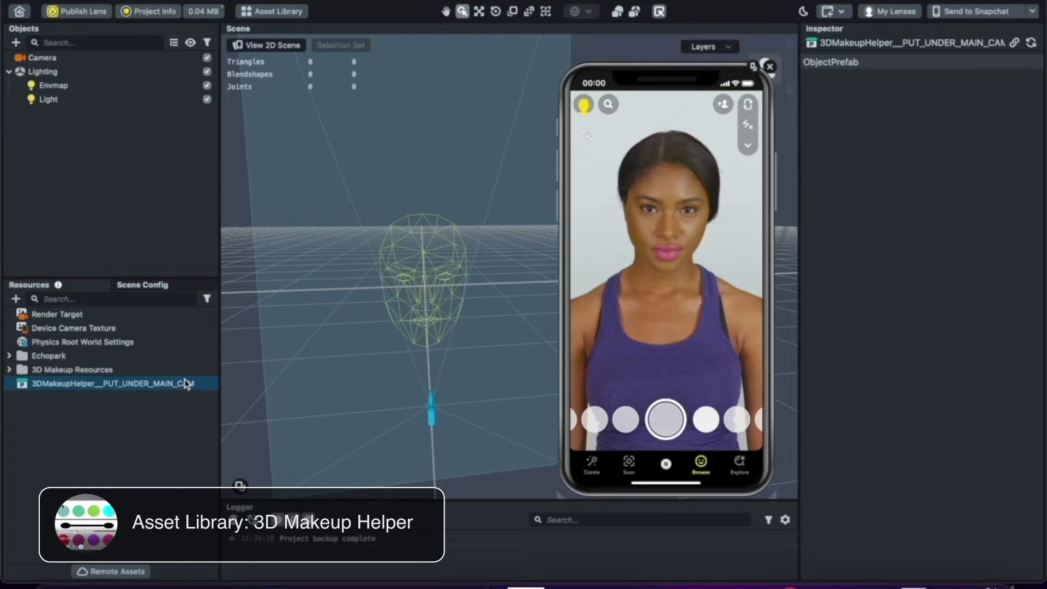
drag(186, 384, 51, 222)
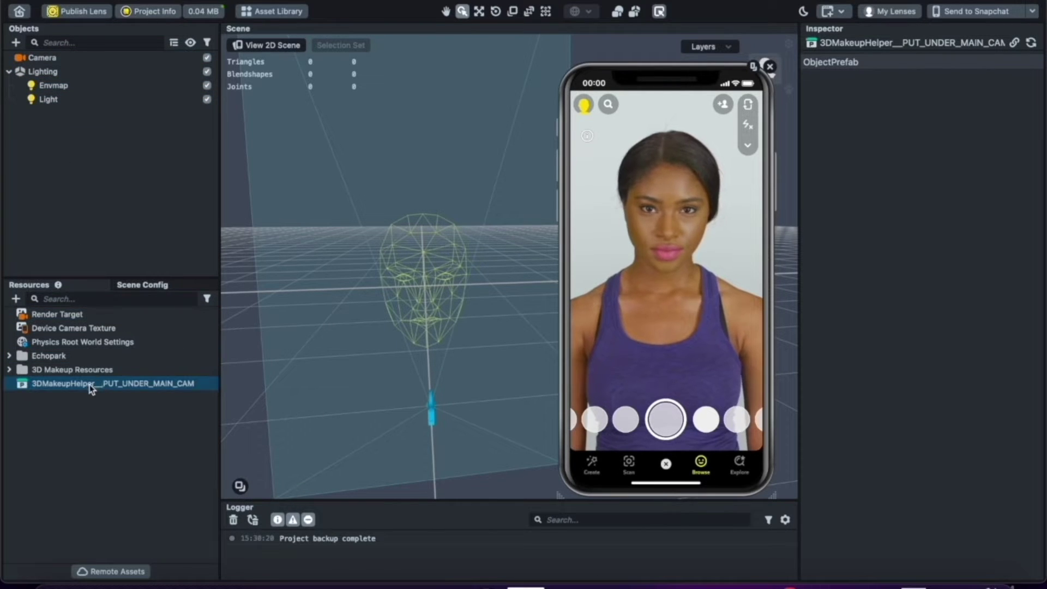
drag(89, 389, 60, 61)
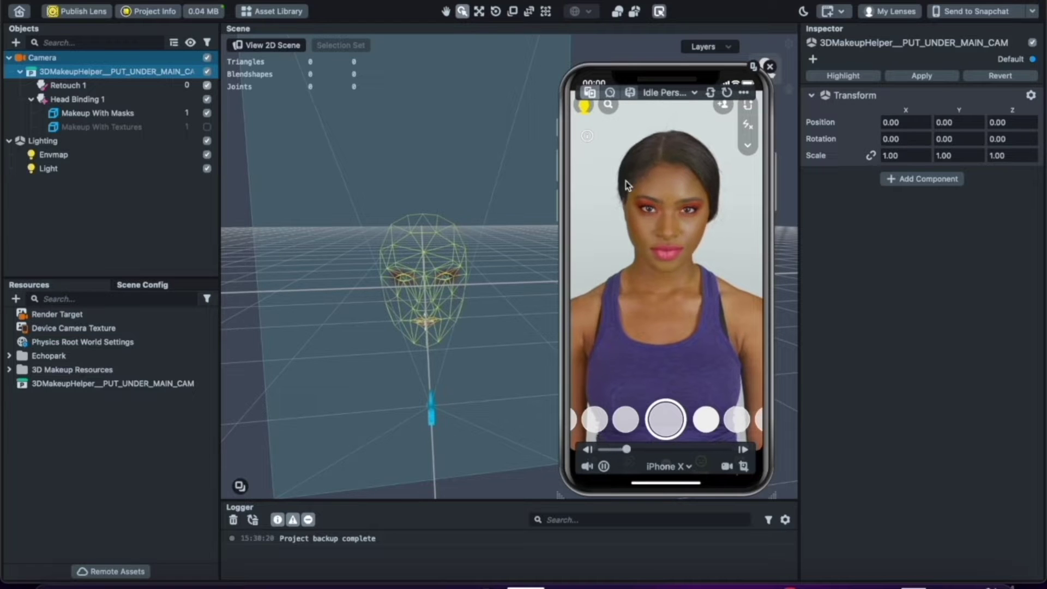
click(611, 94)
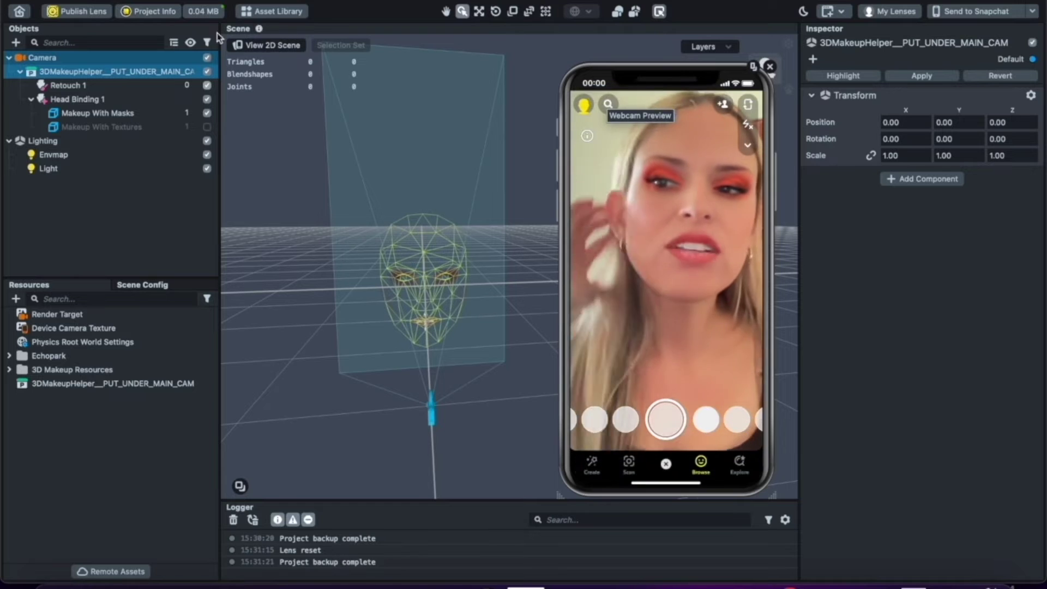
click(98, 113)
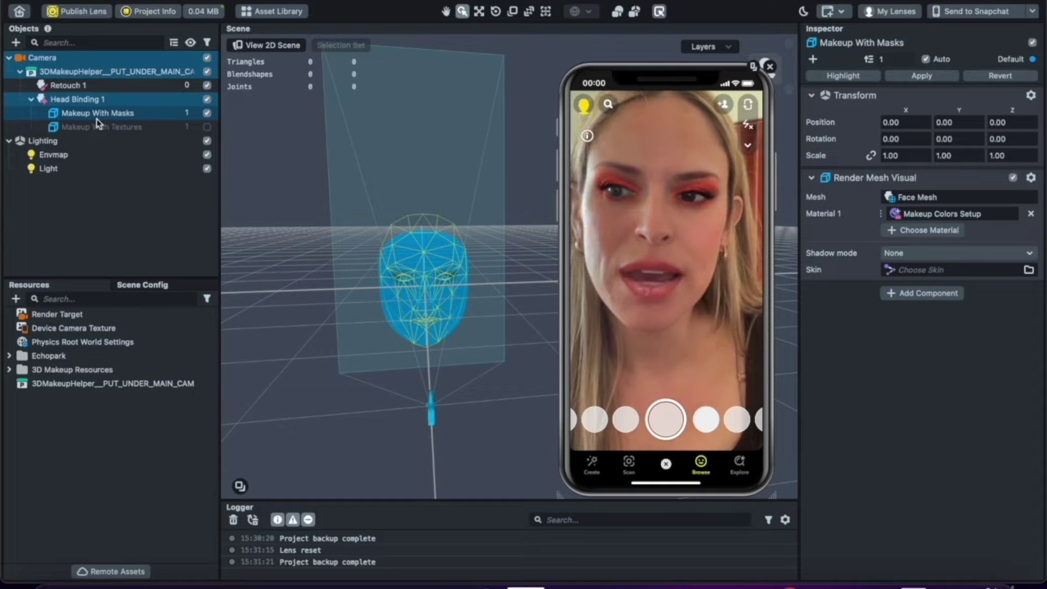
Step: From Makeup With Masks' Material 1 field, jump to the Makeup Colors Setup material settings
right_click(920, 218)
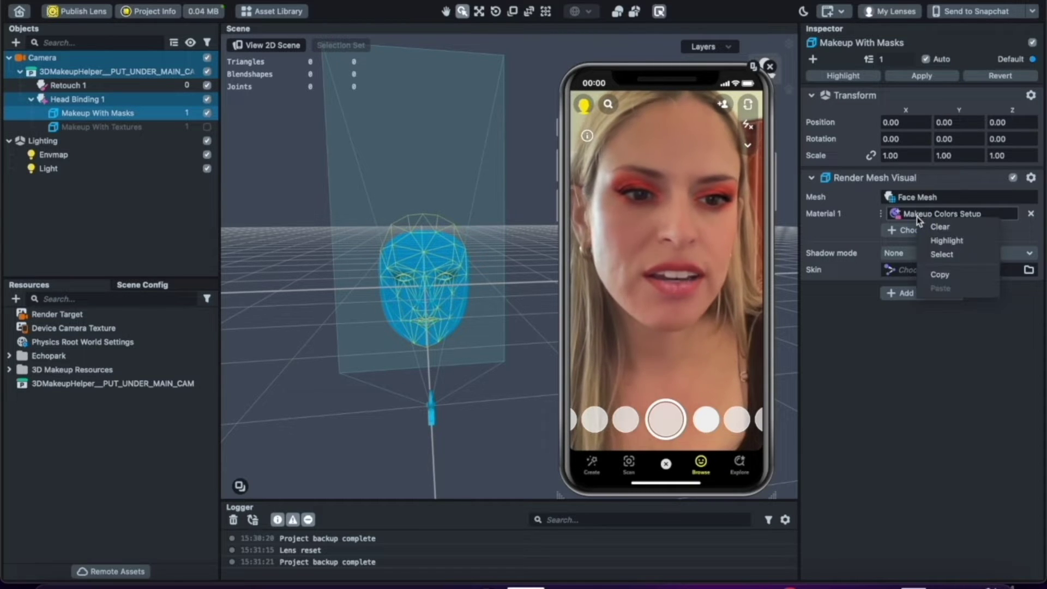
click(941, 256)
scroll(941, 256, down, 5)
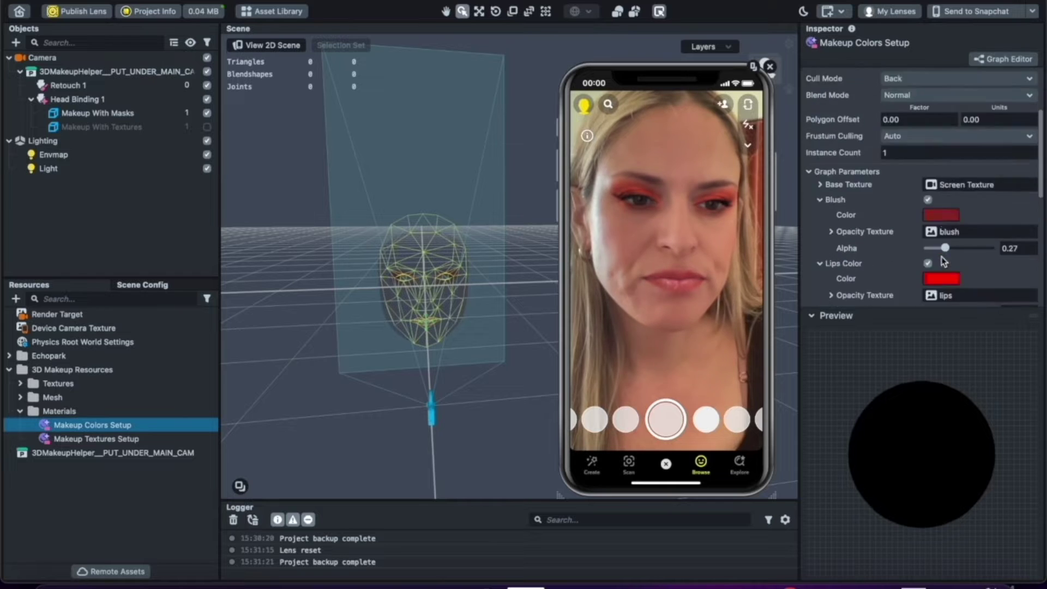
click(93, 121)
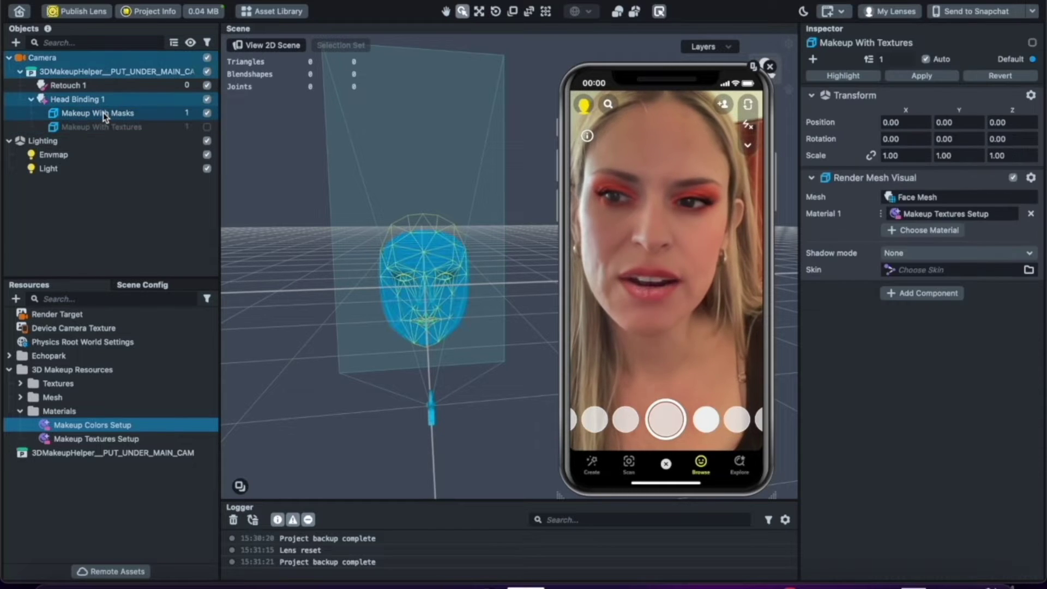
click(90, 113)
click(76, 99)
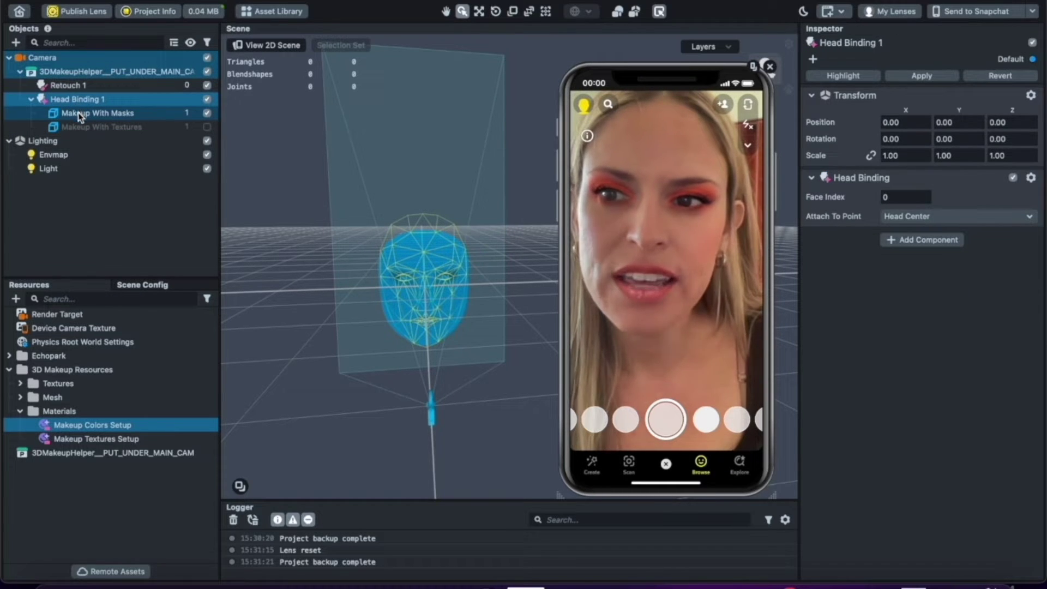
click(77, 112)
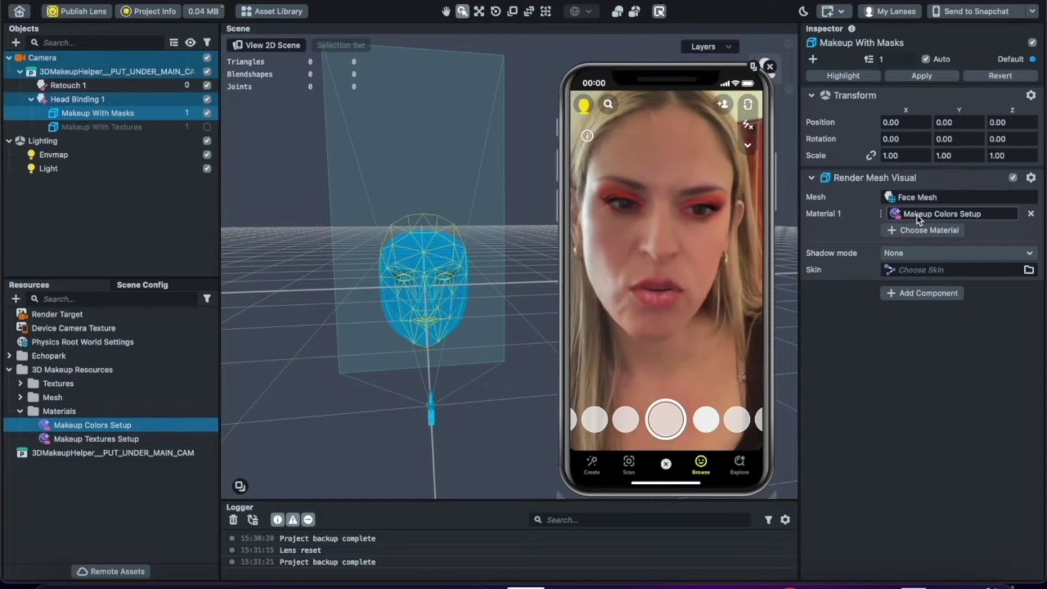
right_click(917, 215)
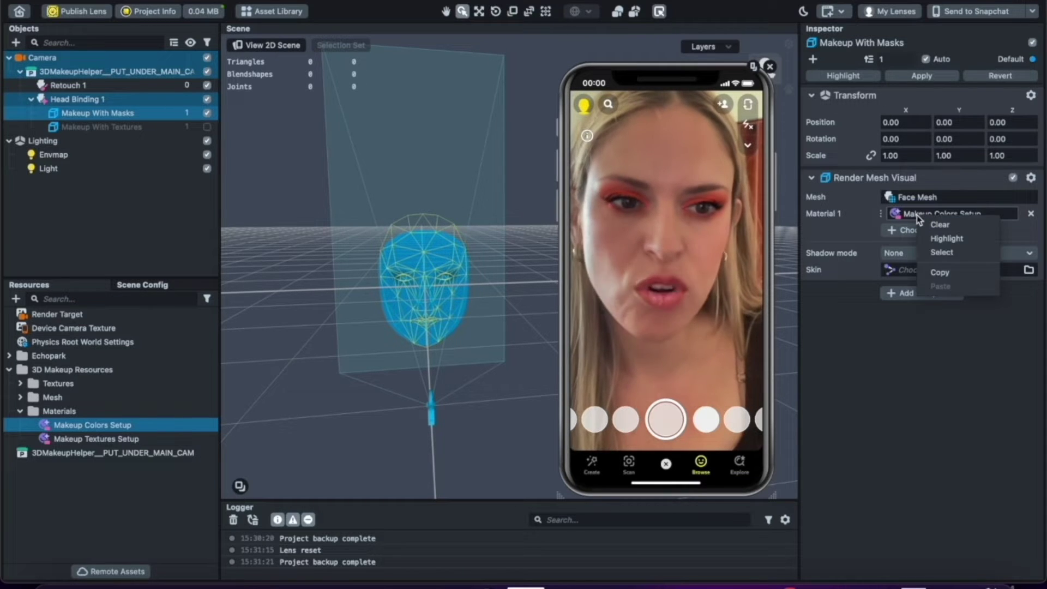
click(942, 253)
Step: Lower the lips colour alpha to 0.41 and adjust the blush and gloss alpha sliders
scroll(933, 253, down, 3)
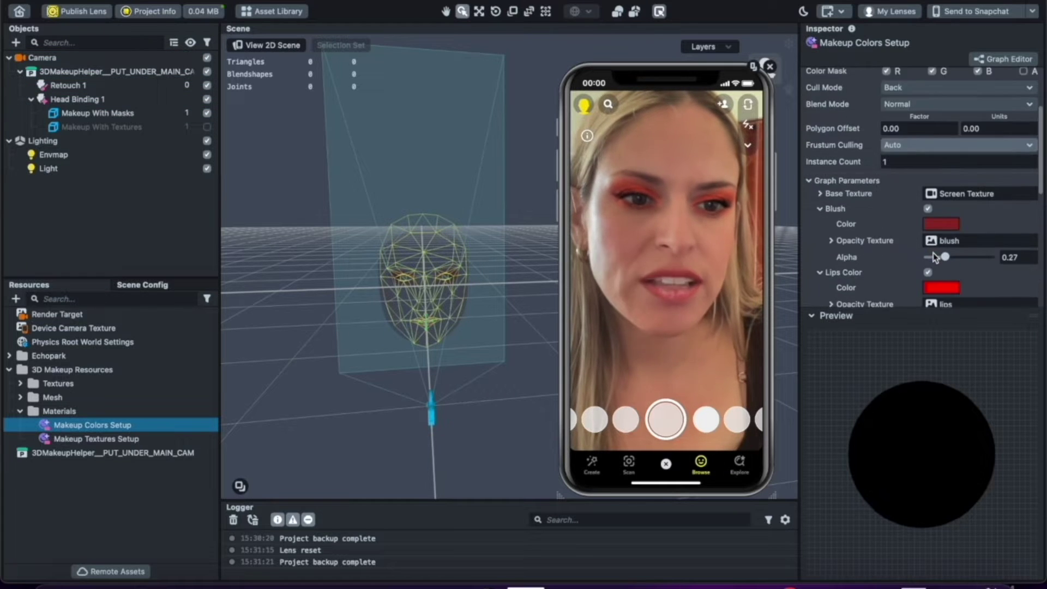
scroll(934, 257, down, 3)
drag(945, 175, 929, 175)
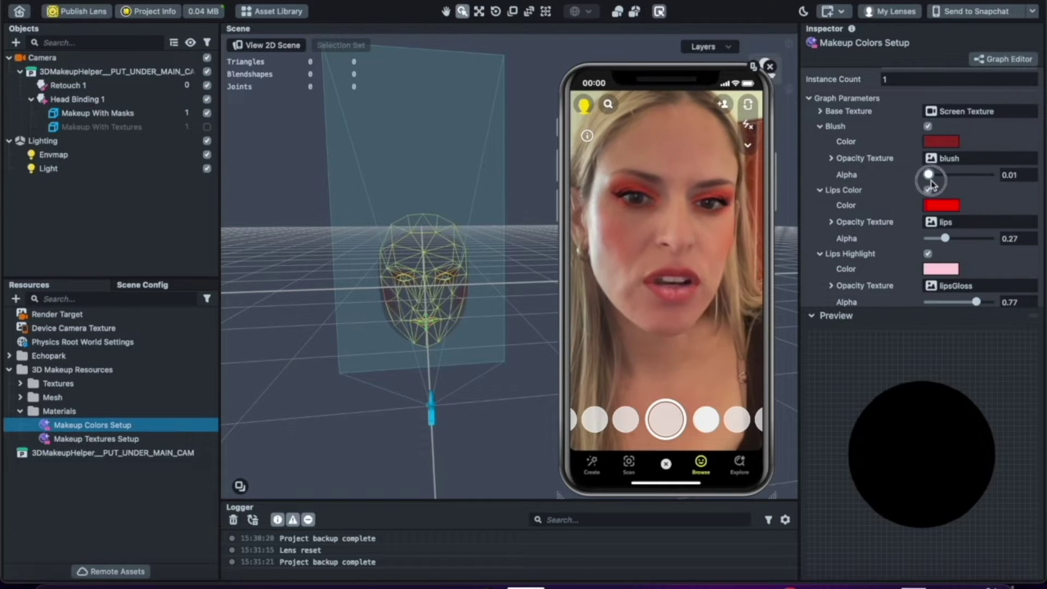
mouse_move(983, 235)
mouse_down()
mouse_move(954, 240)
mouse_move(971, 244)
mouse_up()
scroll(953, 240, down, 2)
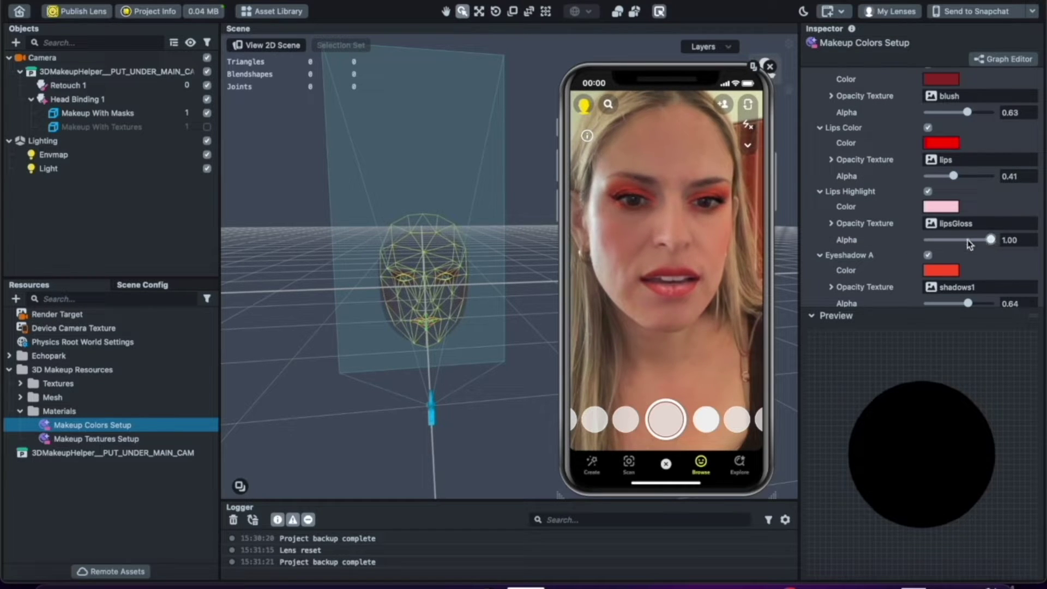
scroll(968, 243, down, 2)
drag(941, 241, 977, 243)
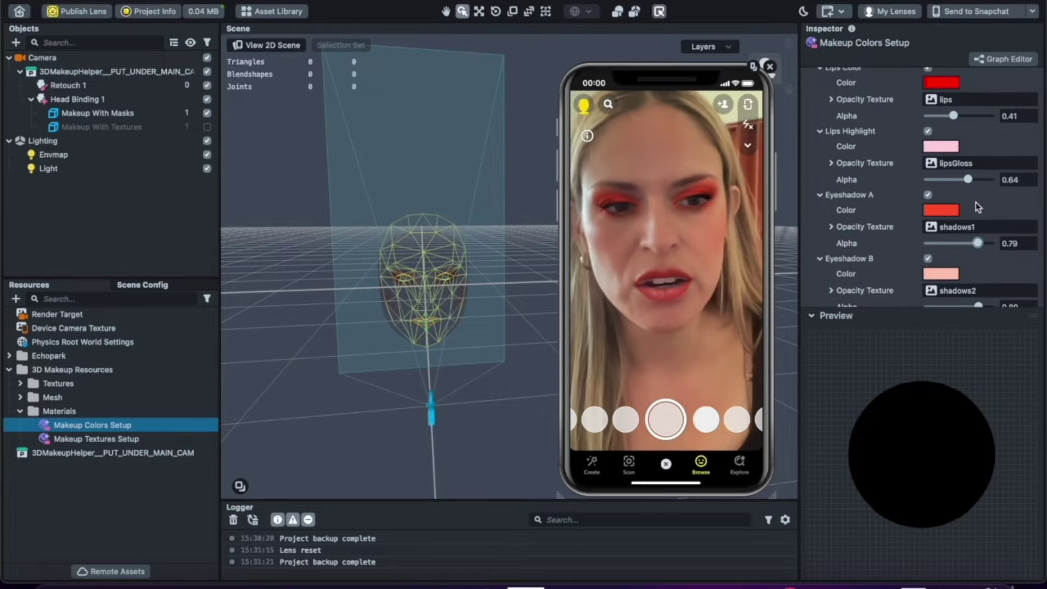
scroll(977, 243, down, 1)
mouse_move(978, 280)
mouse_down()
mouse_move(946, 279)
mouse_move(965, 281)
mouse_up()
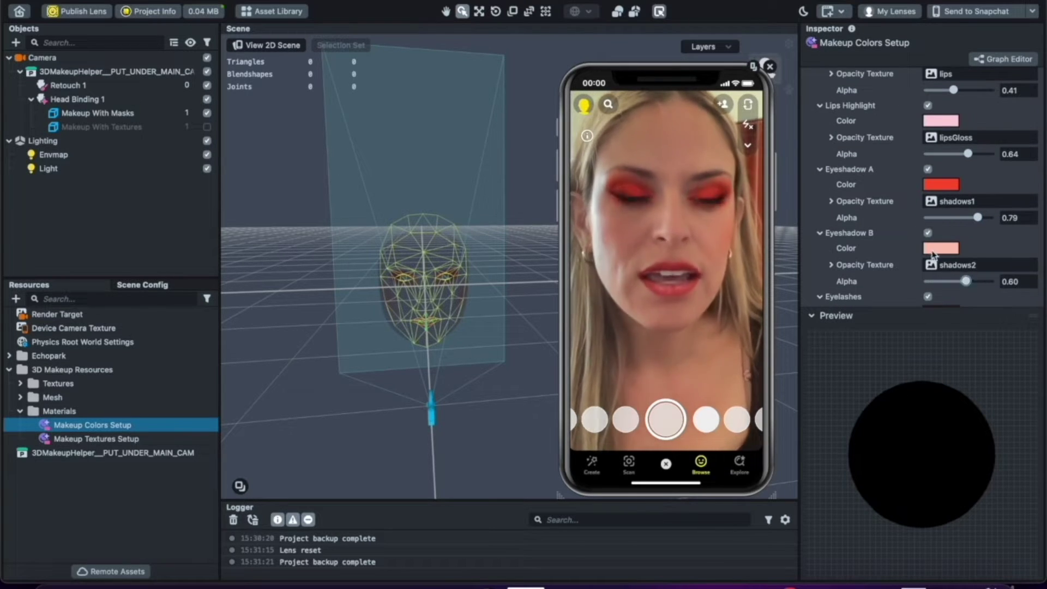
Step: Colour Eyeshadow B blue and Eyeshadow A purple
click(941, 248)
click(145, 344)
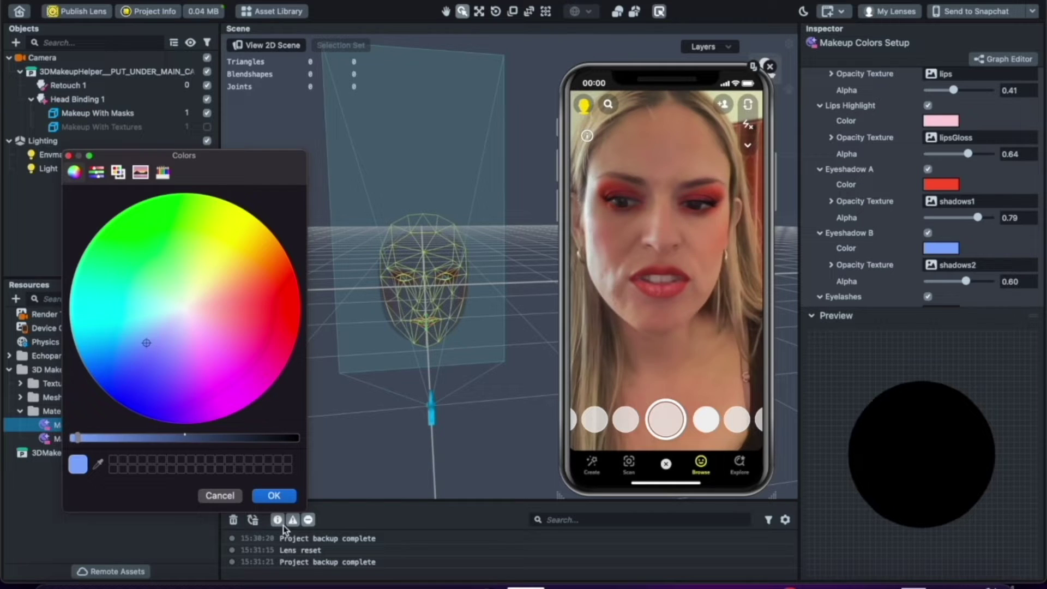
click(273, 495)
click(942, 186)
click(157, 384)
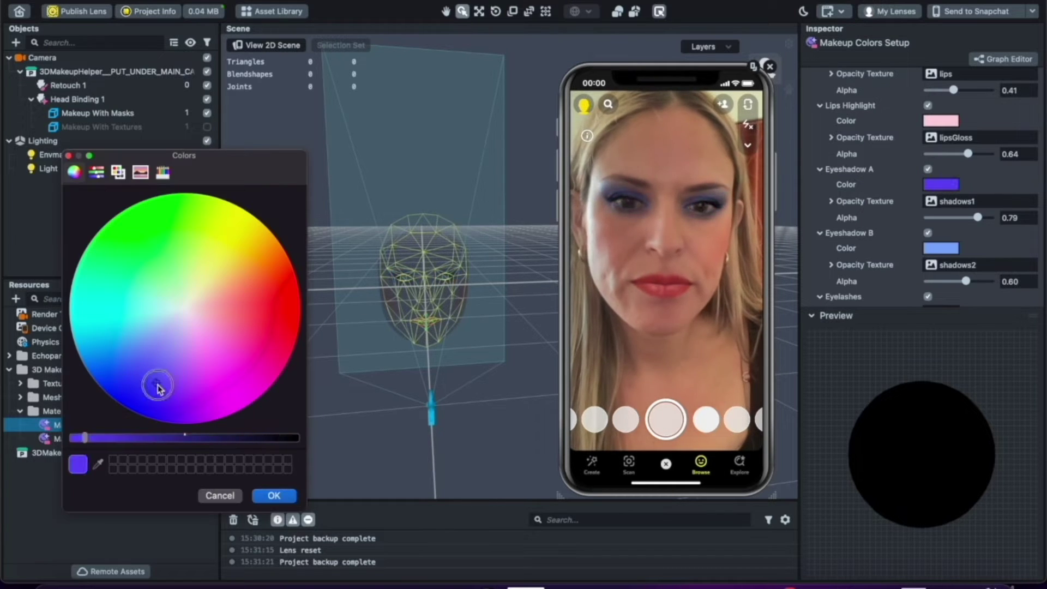
click(274, 495)
Step: Recolour Eyeshadow A from purple to a rose tone
scroll(943, 256, up, 4)
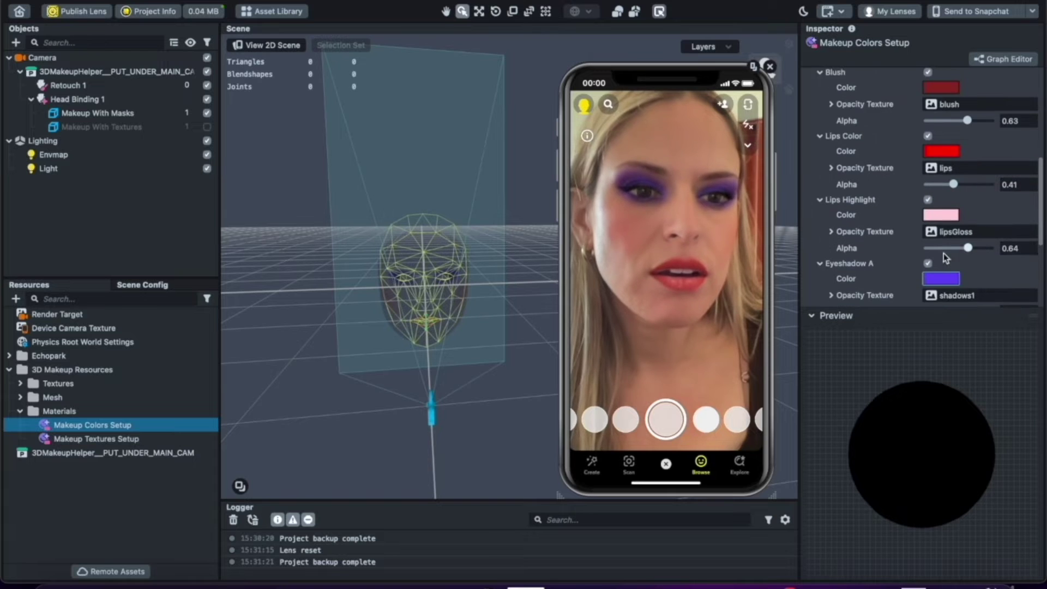
scroll(943, 245, down, 2)
click(942, 229)
mouse_move(232, 299)
mouse_down()
mouse_move(218, 295)
mouse_move(226, 312)
mouse_up()
click(201, 437)
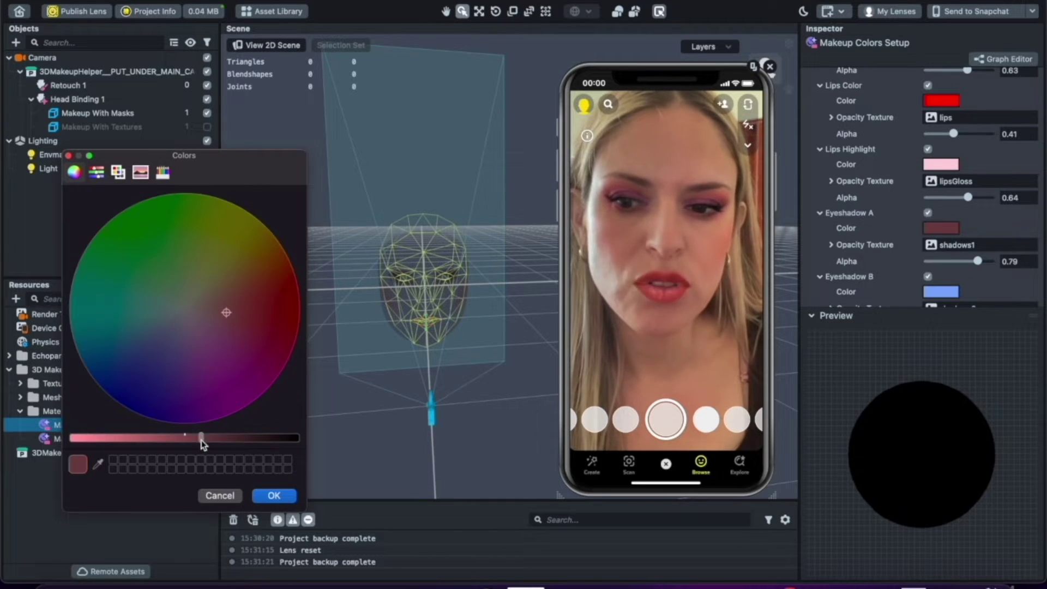
click(137, 437)
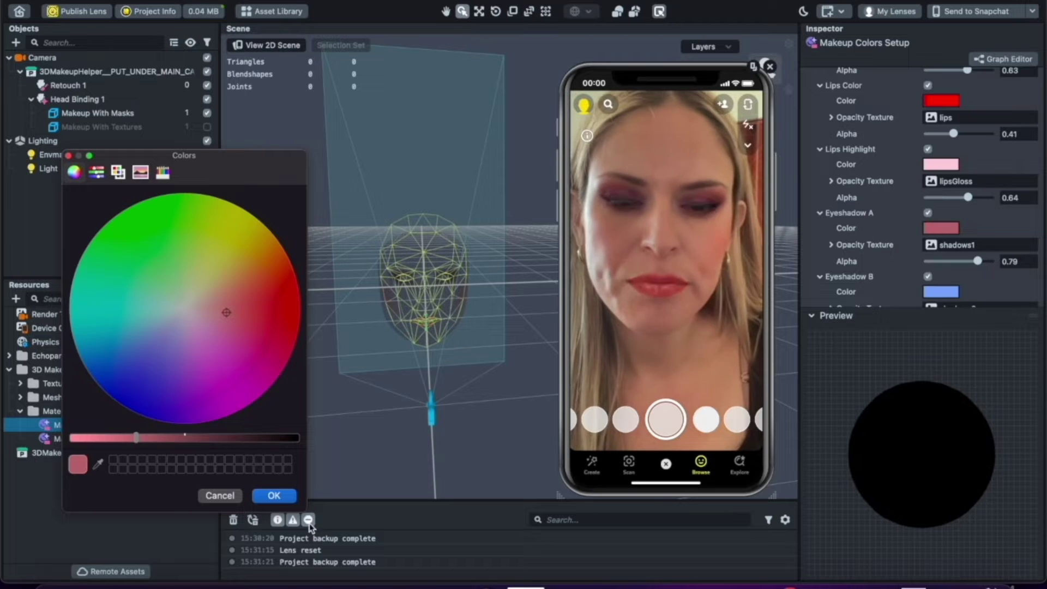
click(274, 495)
Step: Darken Eyeshadow B to dark navy and raise the eyelash alpha to 0.83
scroll(937, 270, down, 2)
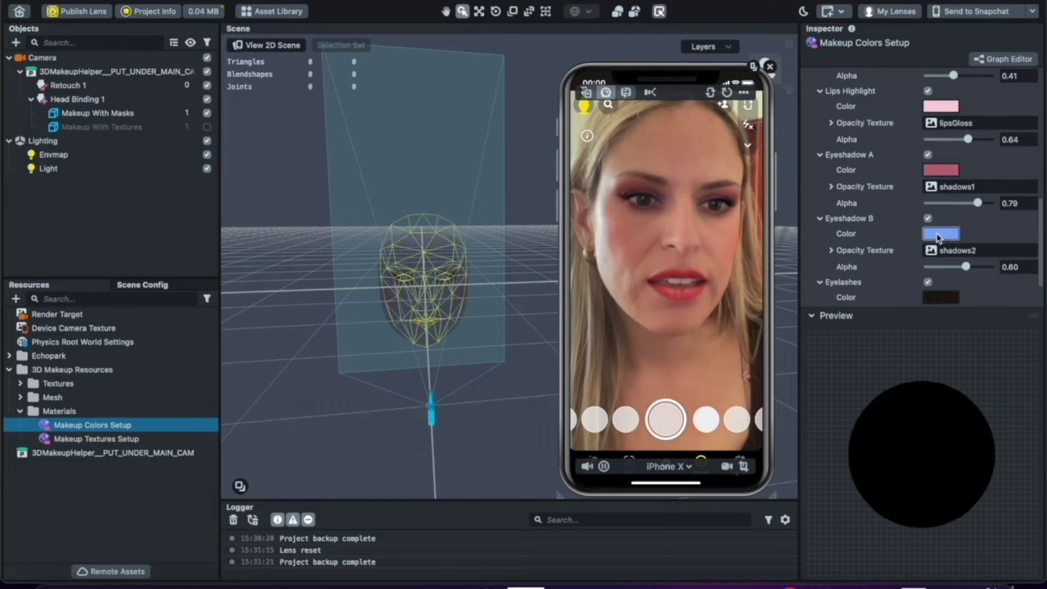
click(940, 233)
drag(245, 438, 228, 437)
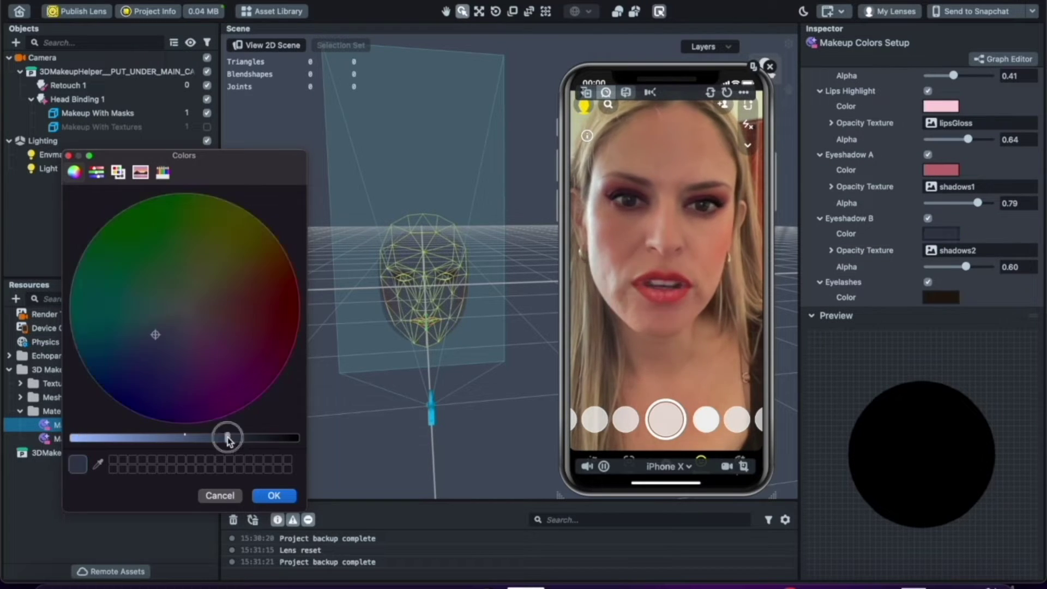
click(273, 495)
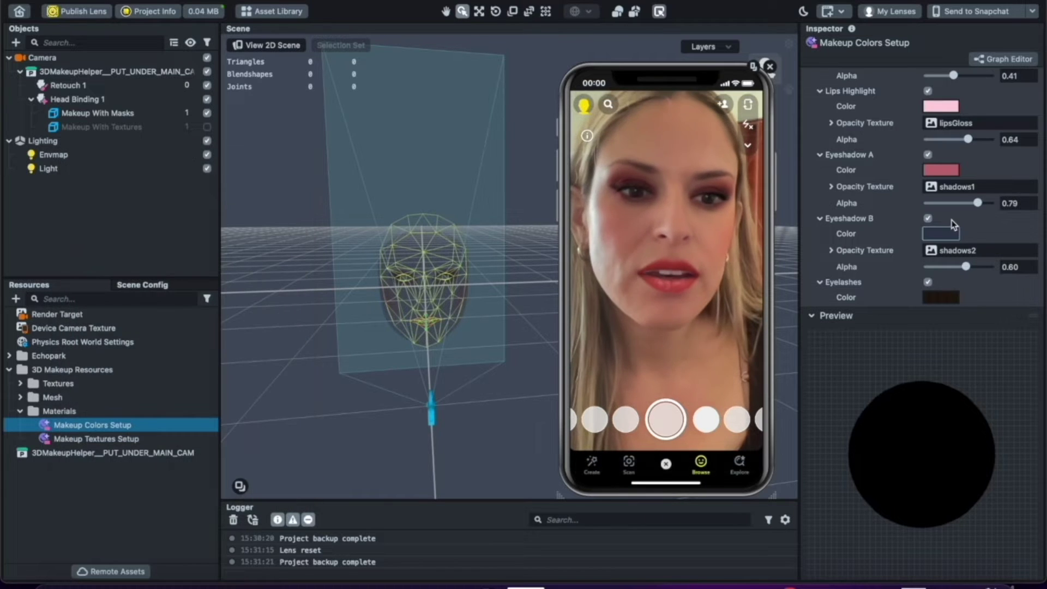
scroll(951, 220, down, 2)
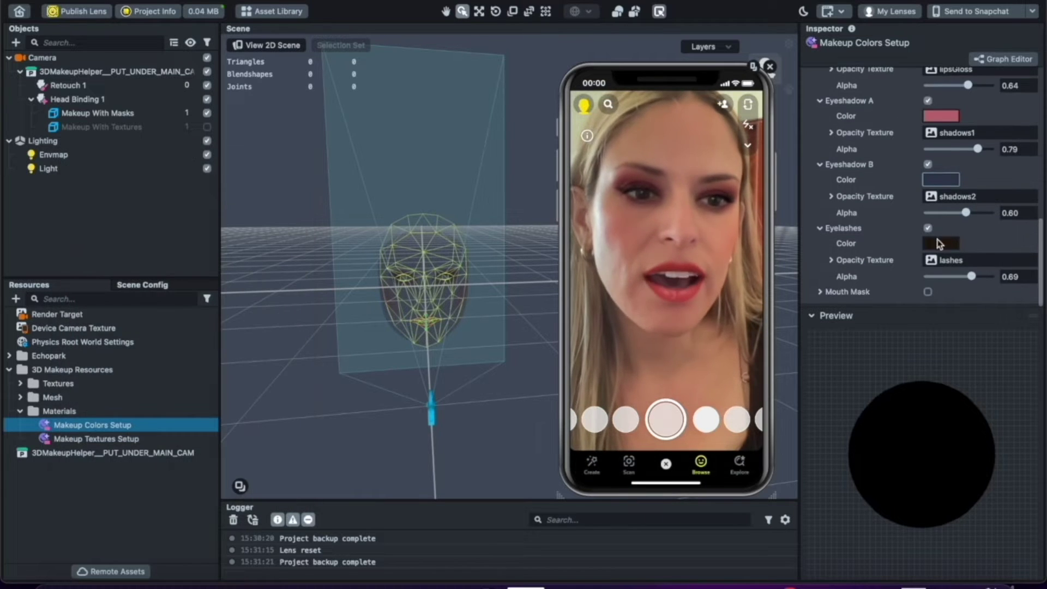
click(974, 277)
scroll(973, 202, up, 3)
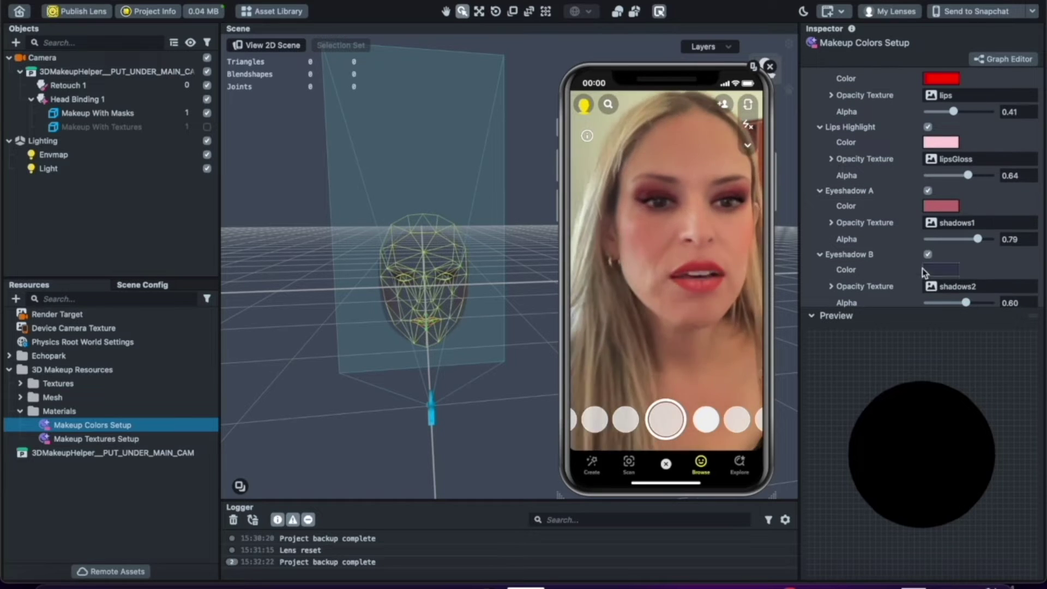
scroll(922, 145, up, 5)
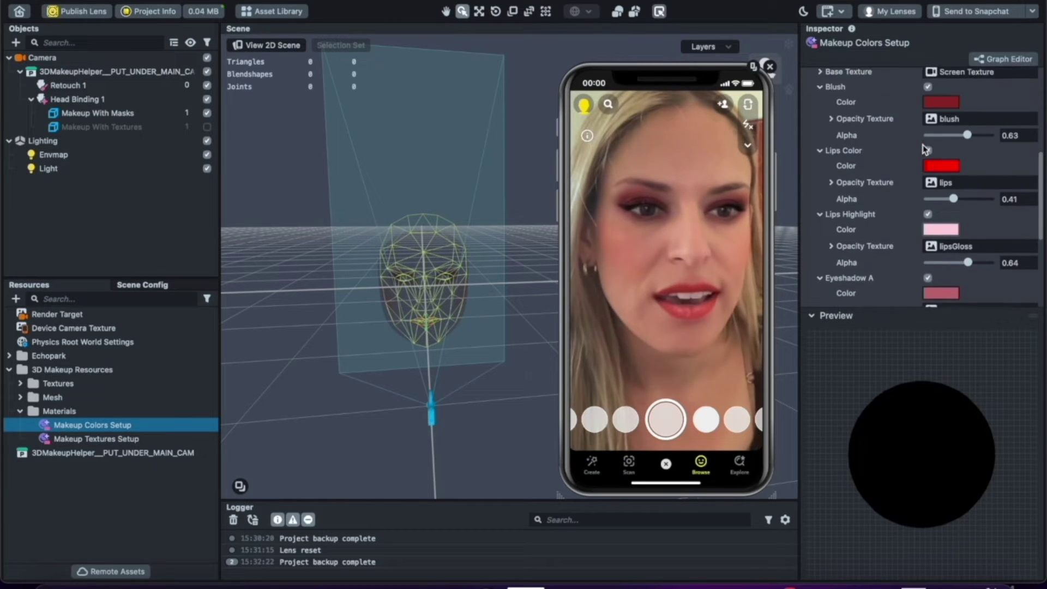
Step: Set Lips Color alpha to 0.53 and change the lips colour to a stronger pink
mouse_move(953, 222)
mouse_down()
mouse_move(978, 222)
mouse_move(961, 222)
mouse_up()
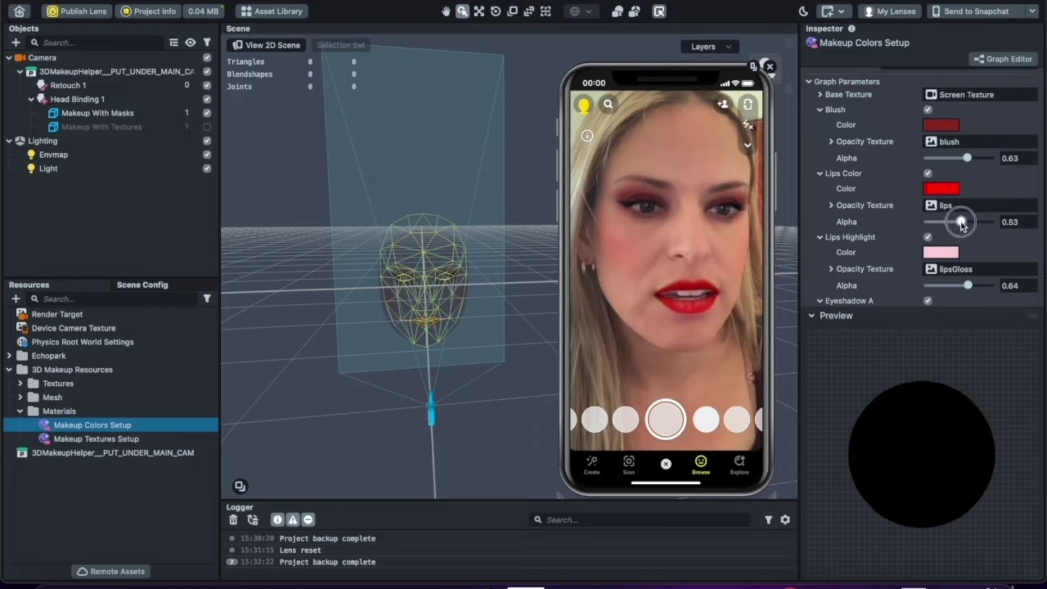
click(940, 189)
click(227, 320)
drag(226, 322, 244, 319)
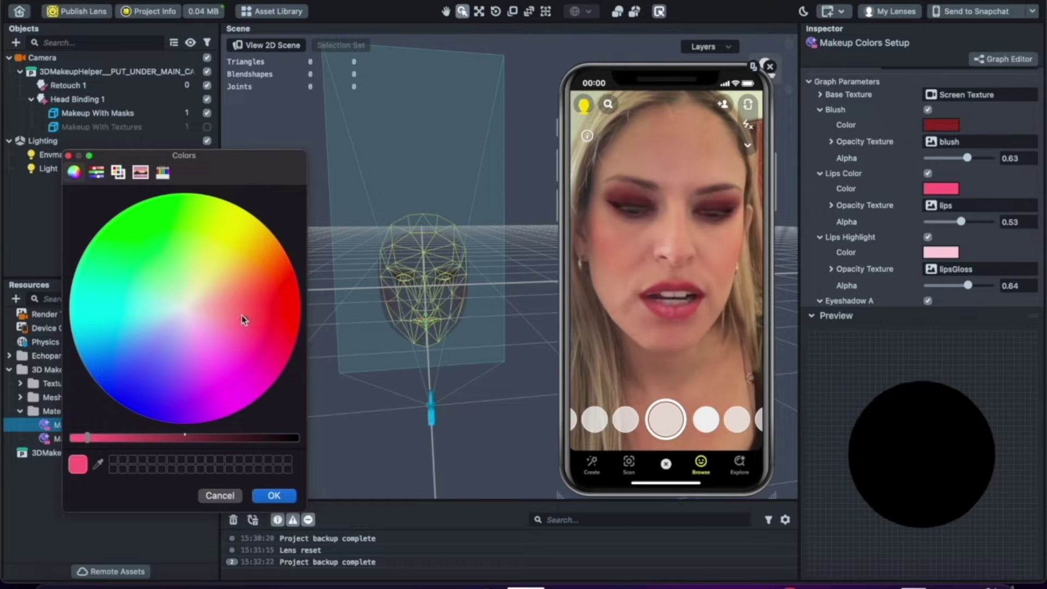
click(273, 495)
scroll(940, 155, up, 3)
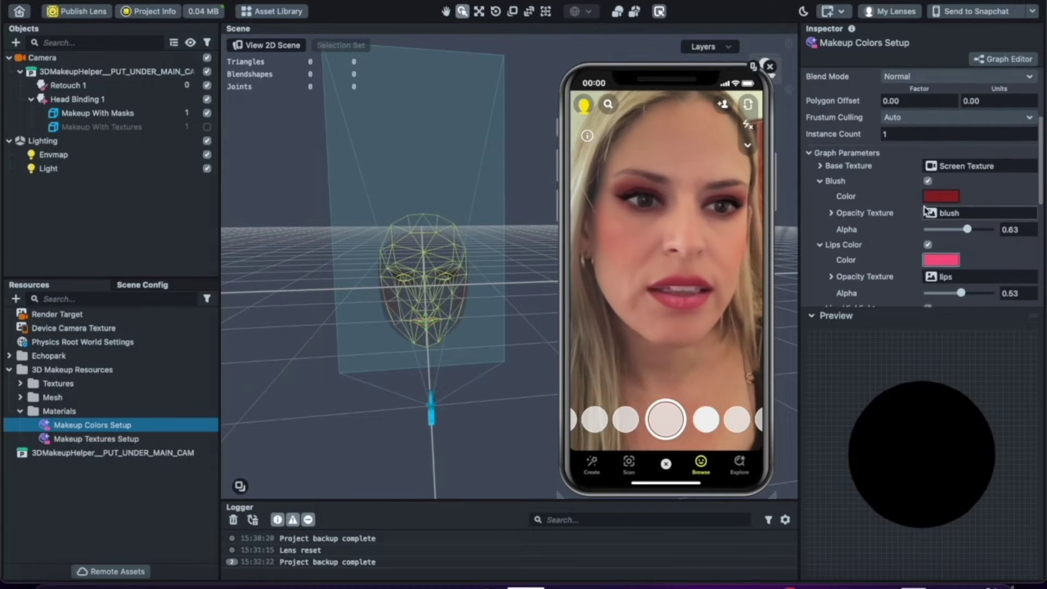
Step: Change the Blush Color from dark red to a deeper magenta
click(941, 197)
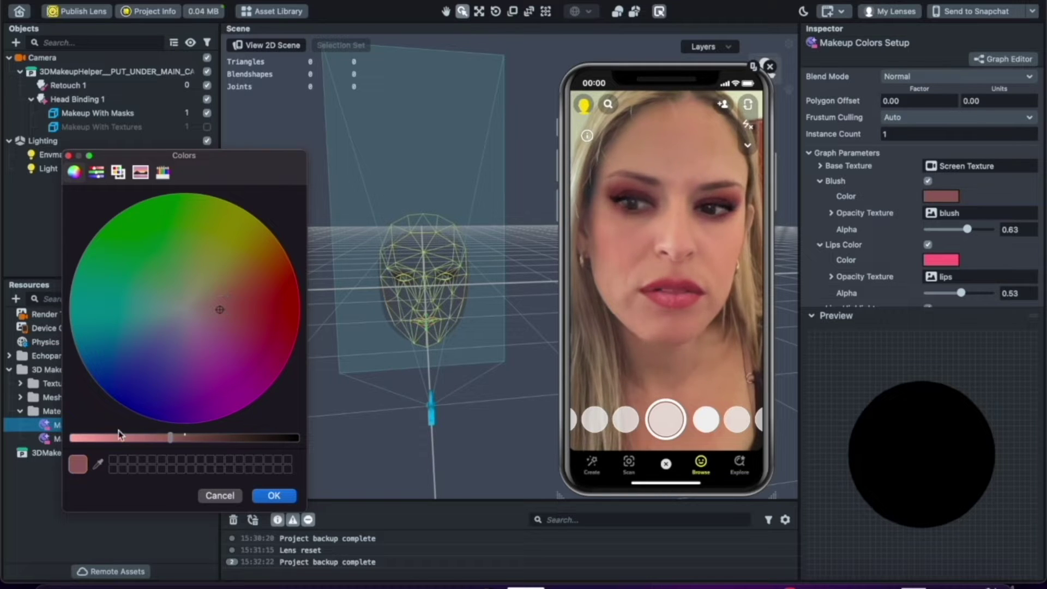
drag(171, 437, 79, 437)
click(220, 310)
click(230, 331)
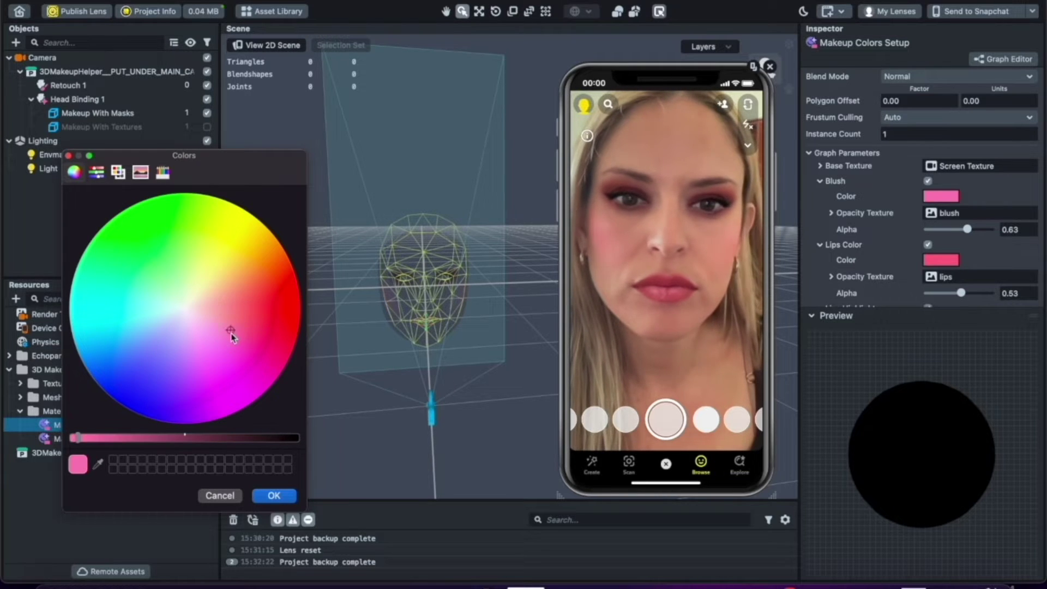
click(159, 443)
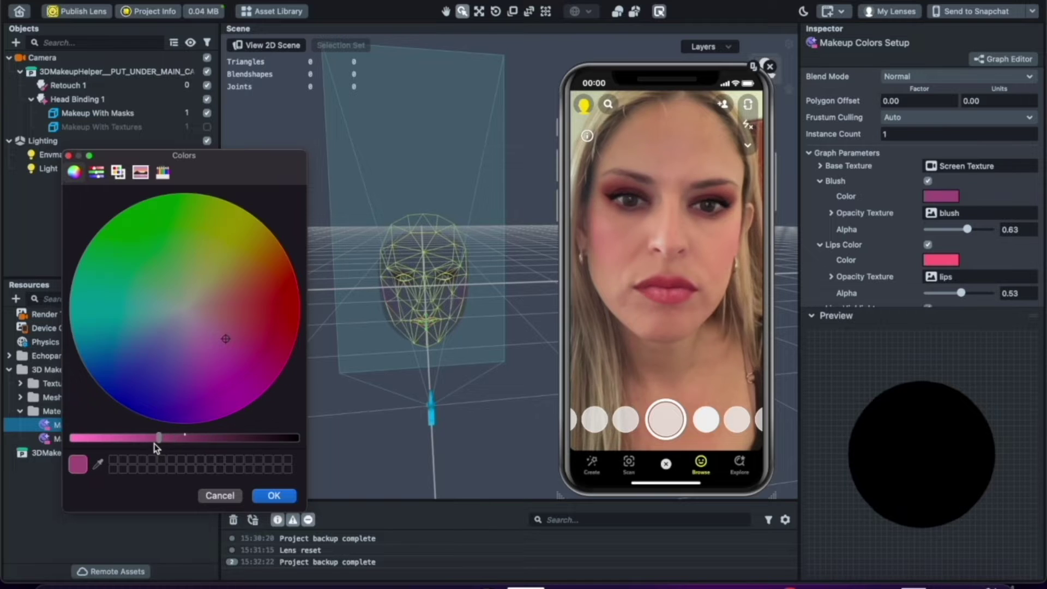
click(274, 496)
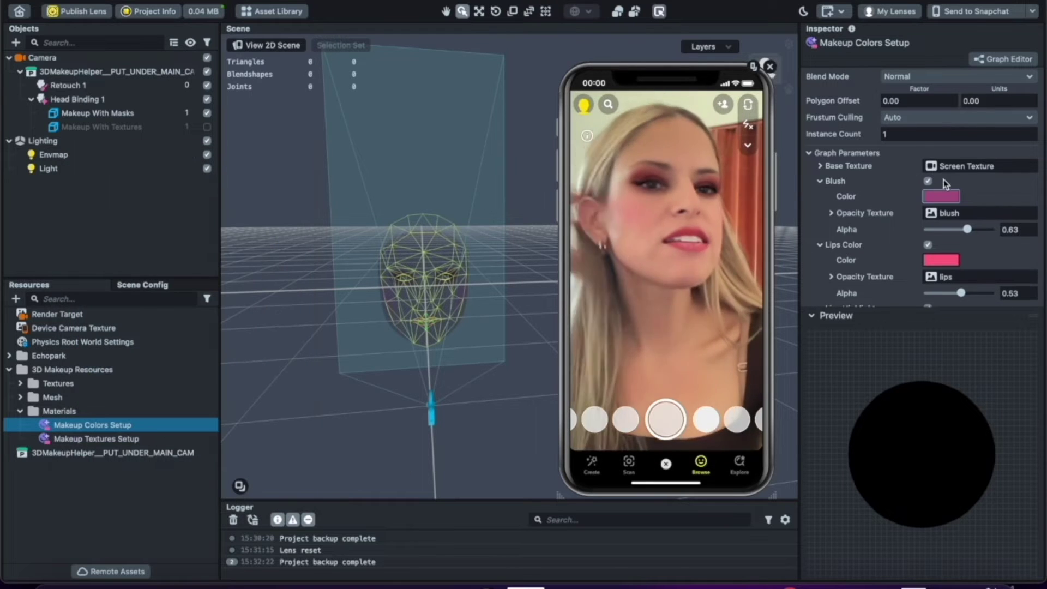
Step: Review the material parameters and bring up the lips Opacity Texture options
scroll(944, 179, up, 3)
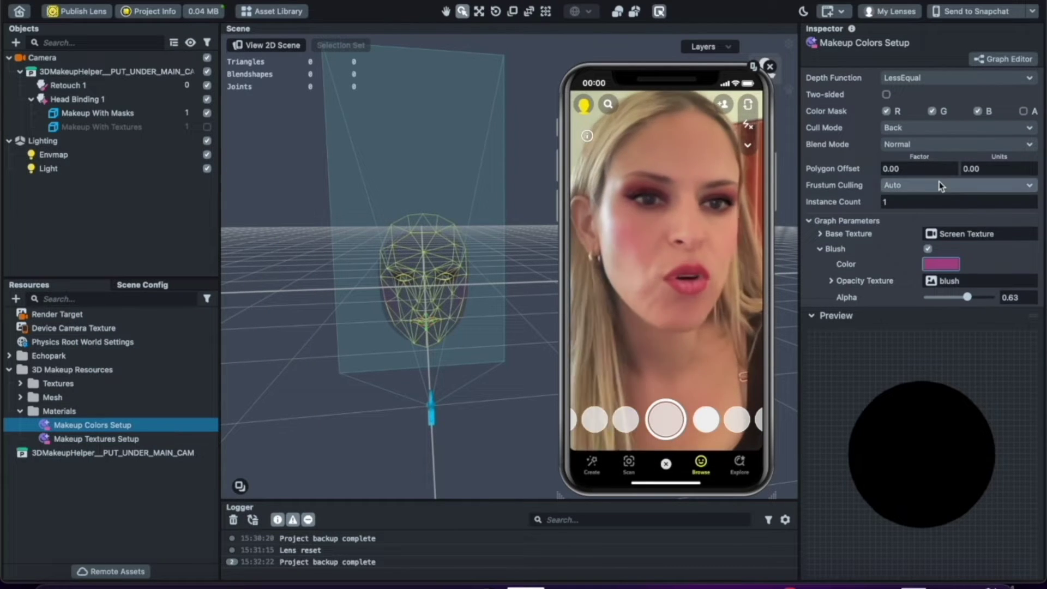
scroll(944, 182, down, 3)
scroll(955, 126, up, 4)
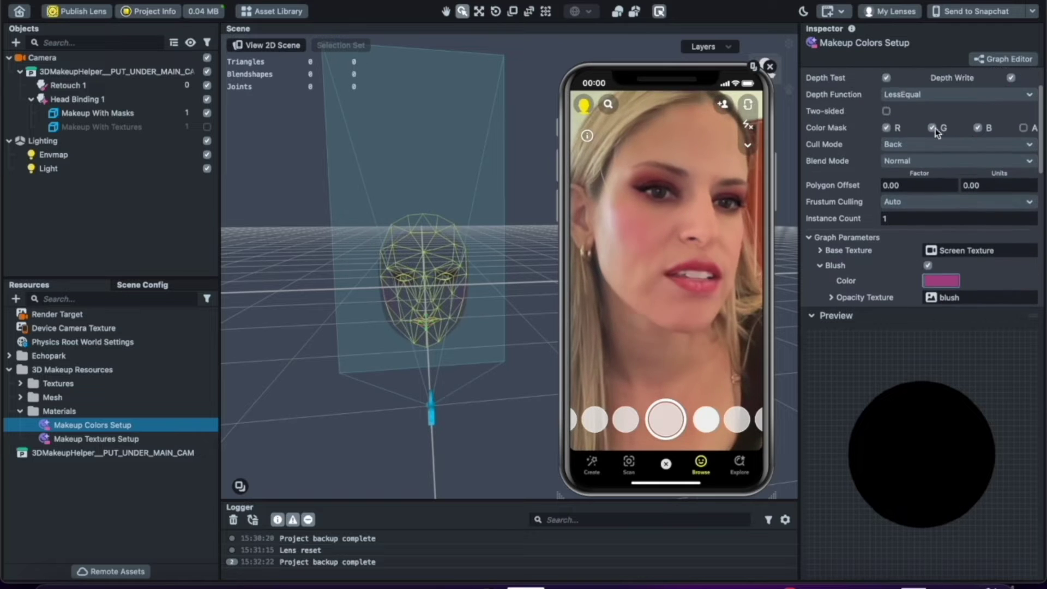
scroll(905, 246, down, 2)
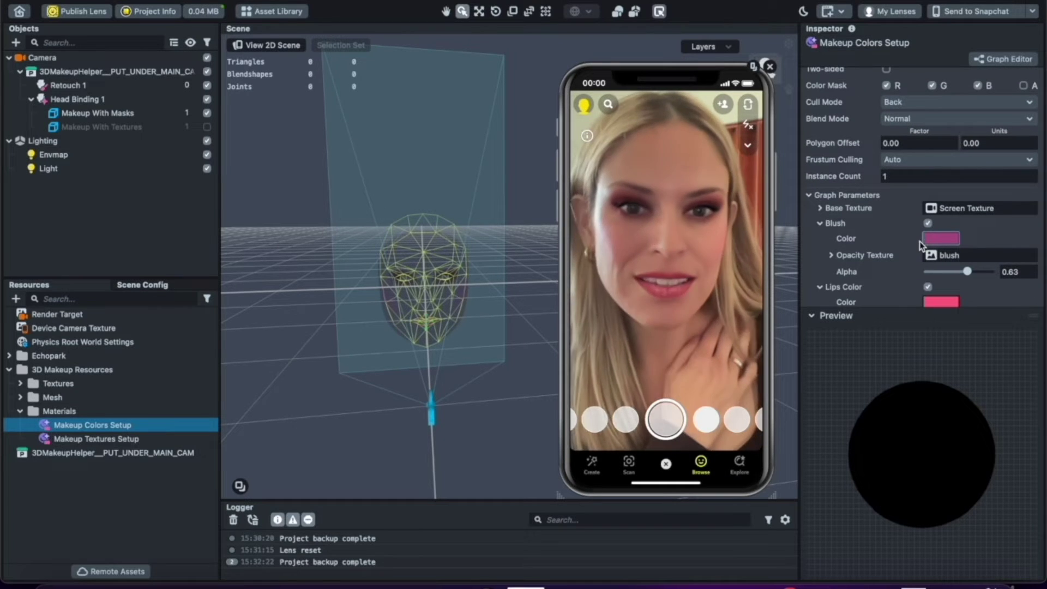
mouse_move(648, 248)
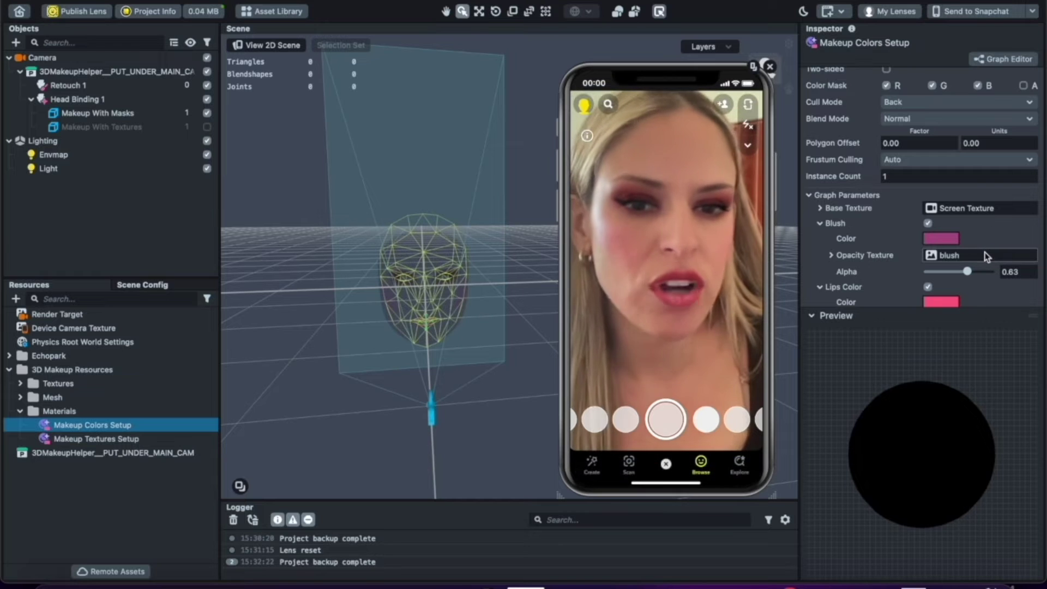
scroll(985, 252, down, 5)
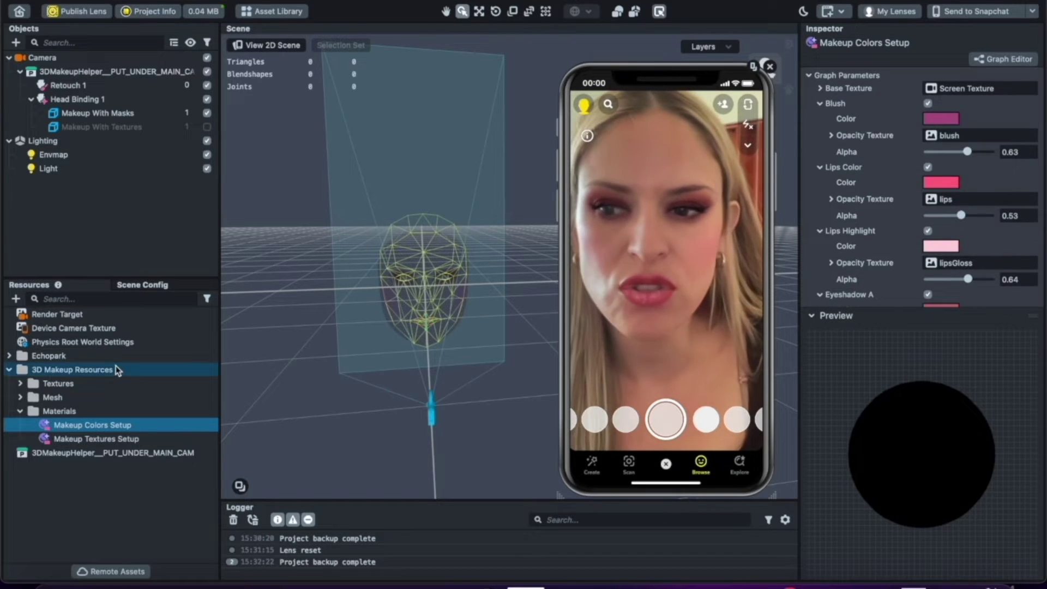
scroll(964, 98, down, 3)
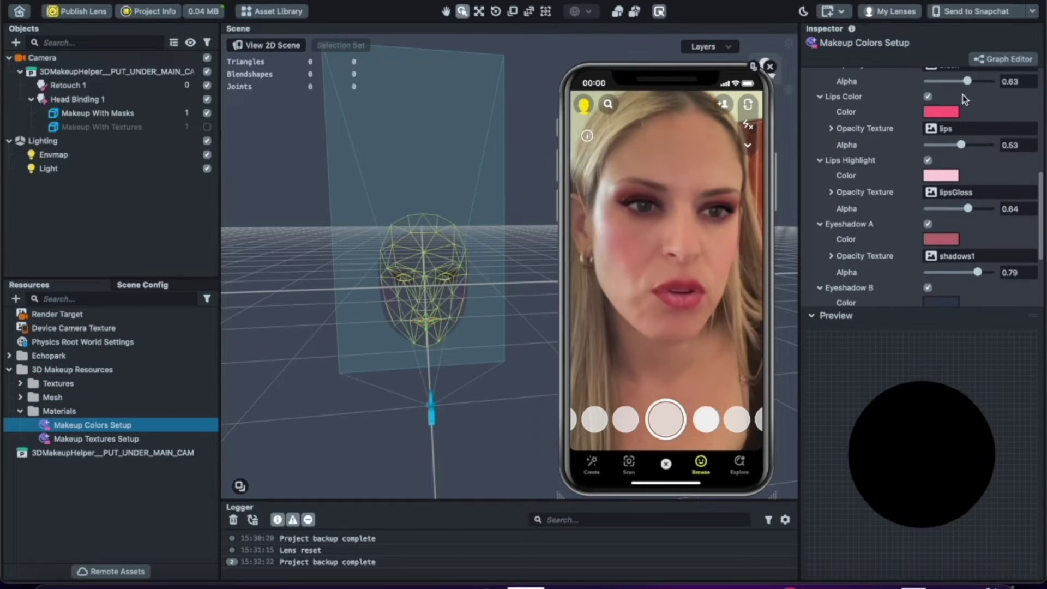
scroll(962, 94, up, 1)
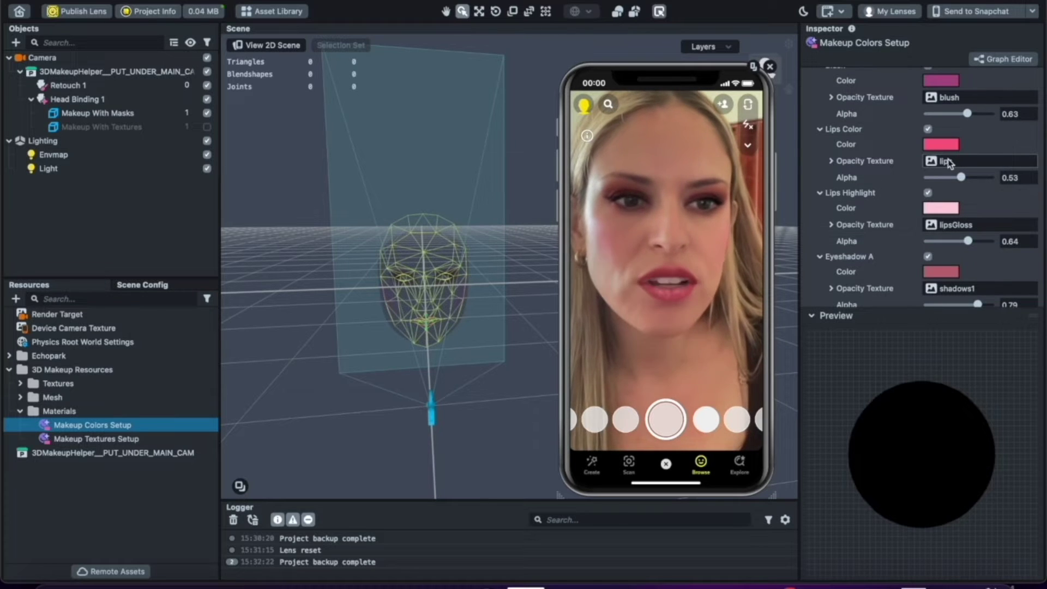
right_click(946, 162)
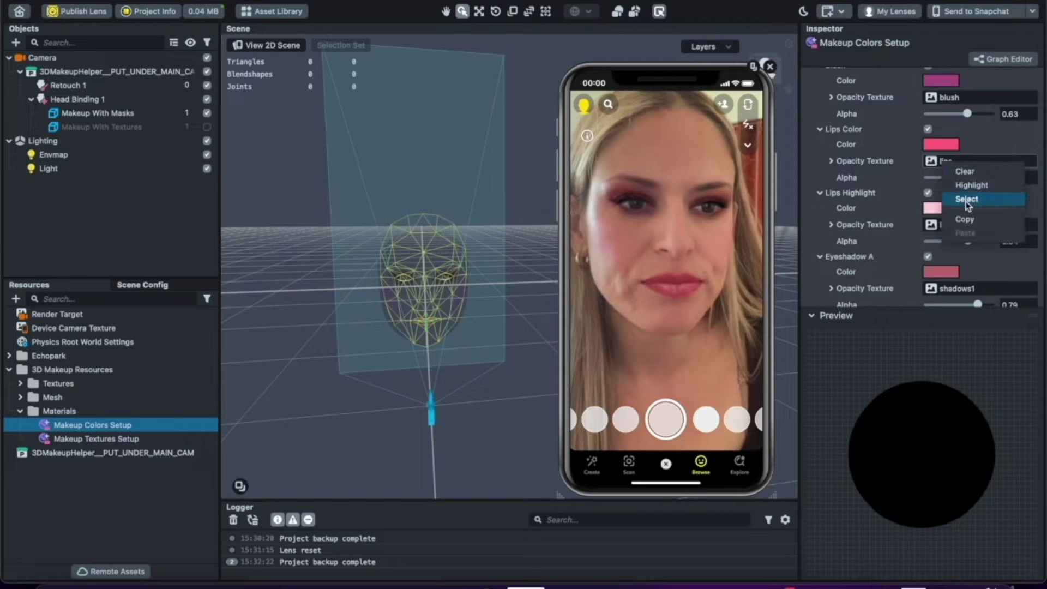
Step: Locate the lips texture in Resources, show it in Finder, and open lips.jpg in Photoshop
click(969, 201)
right_click(950, 159)
click(968, 200)
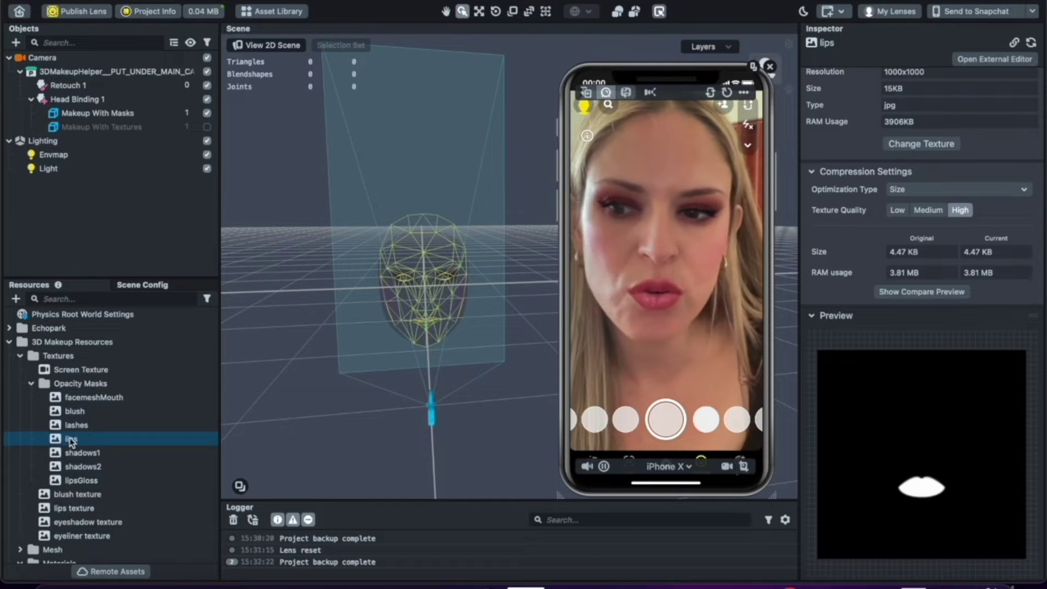
text(lips)
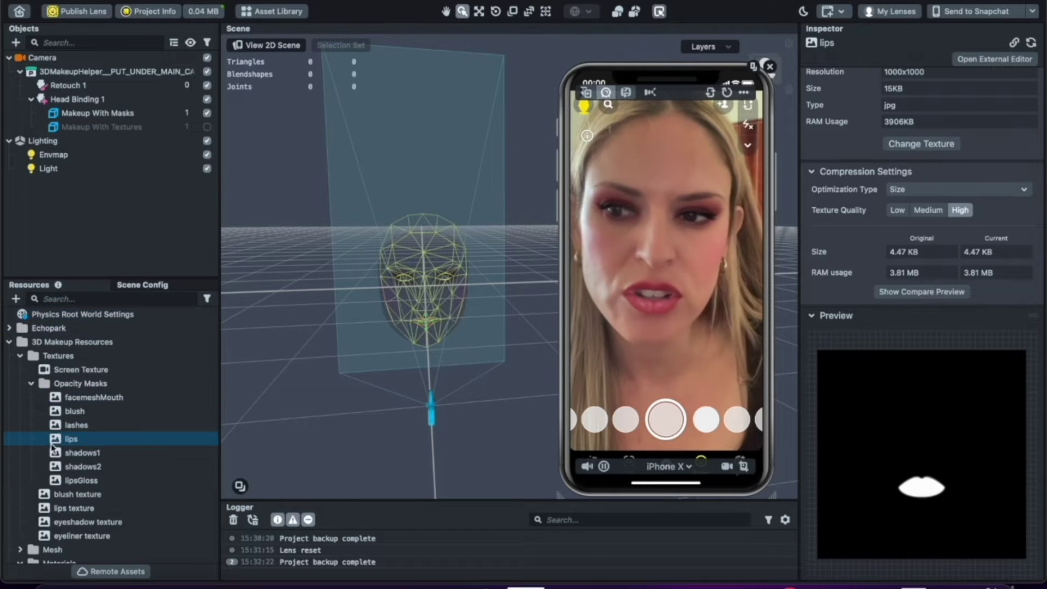
right_click(71, 356)
click(123, 501)
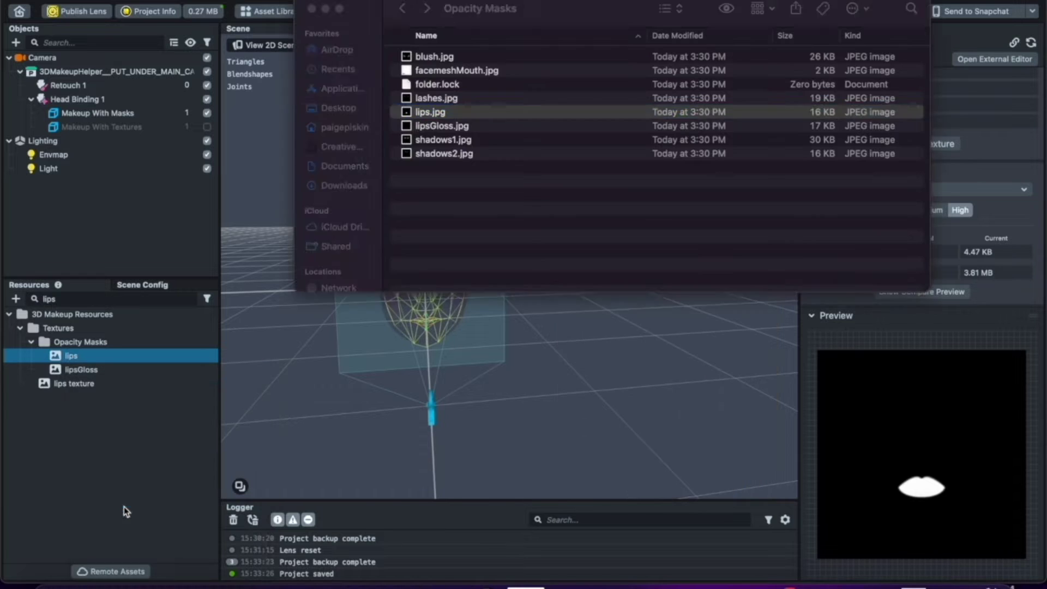
drag(431, 112, 567, 193)
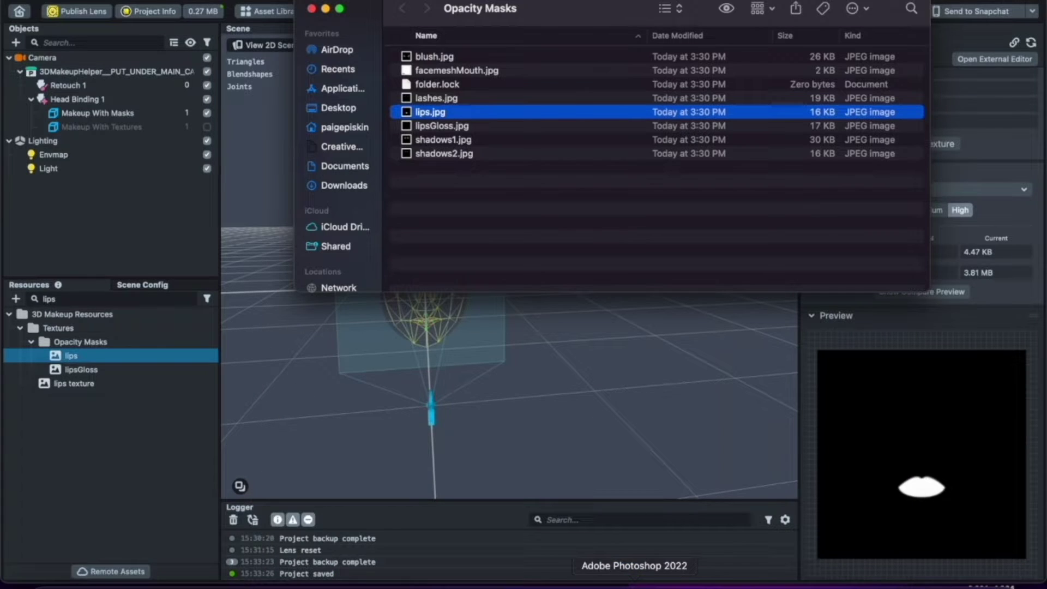
drag(634, 577, 634, 581)
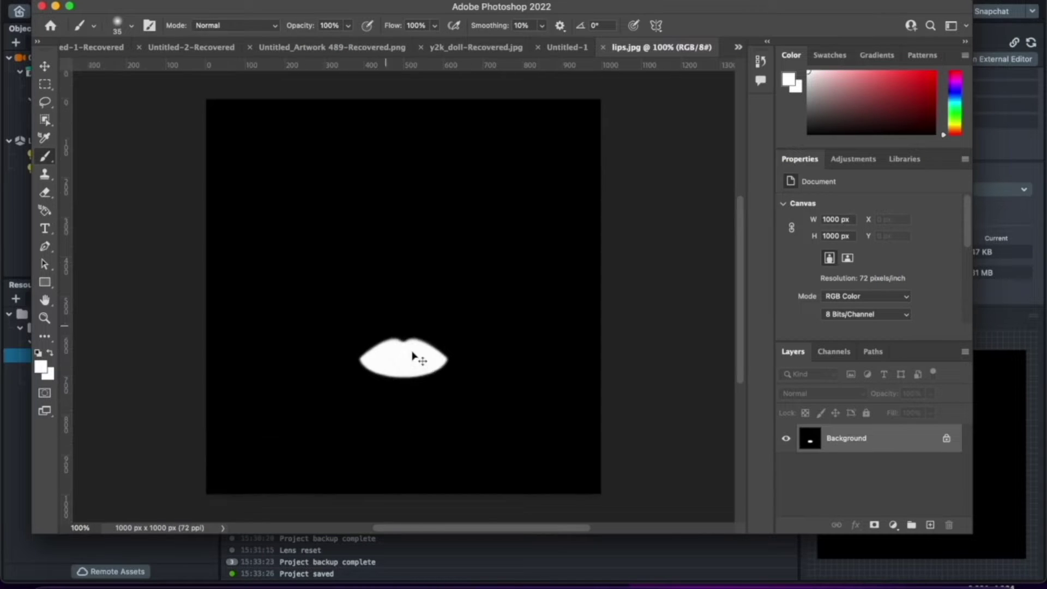
Step: Zoom the lips mask to 400%, paint white over the top lip edge, and save lips.jpg
key(super+plus)
key(super+plus)
key(super+plus)
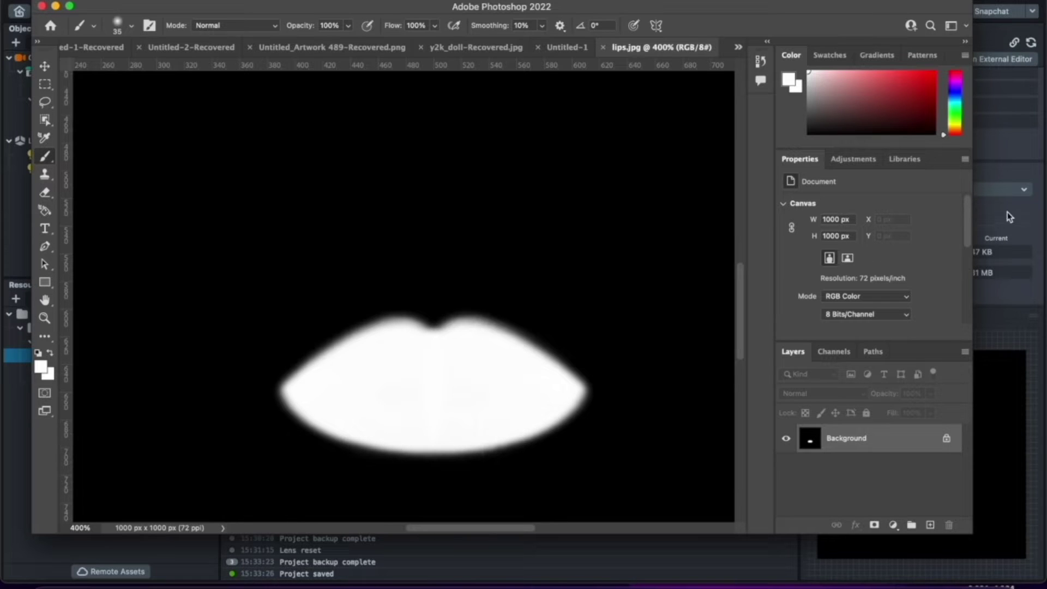
click(1042, 288)
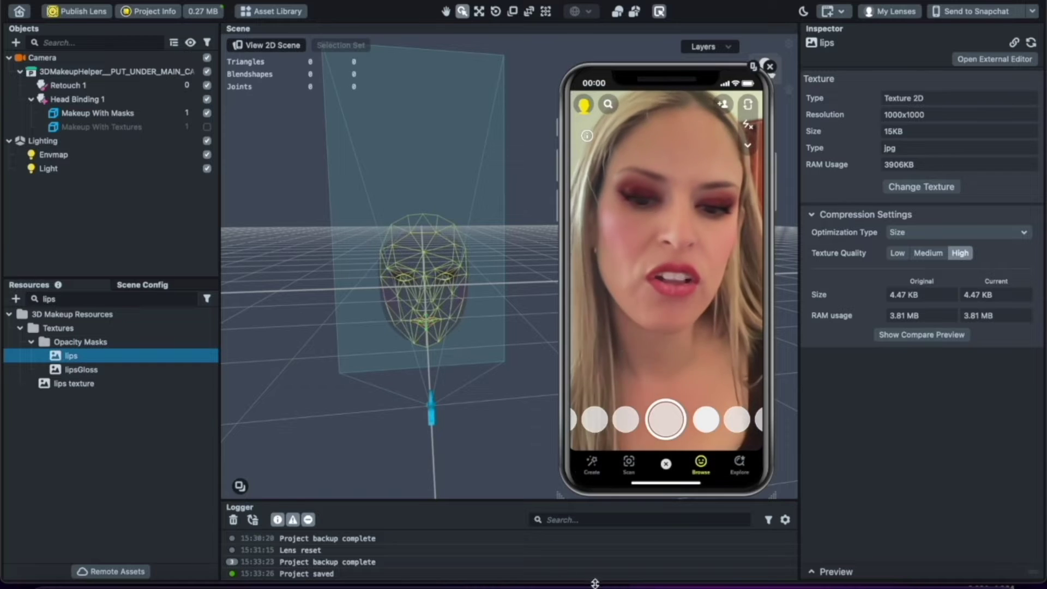
click(635, 581)
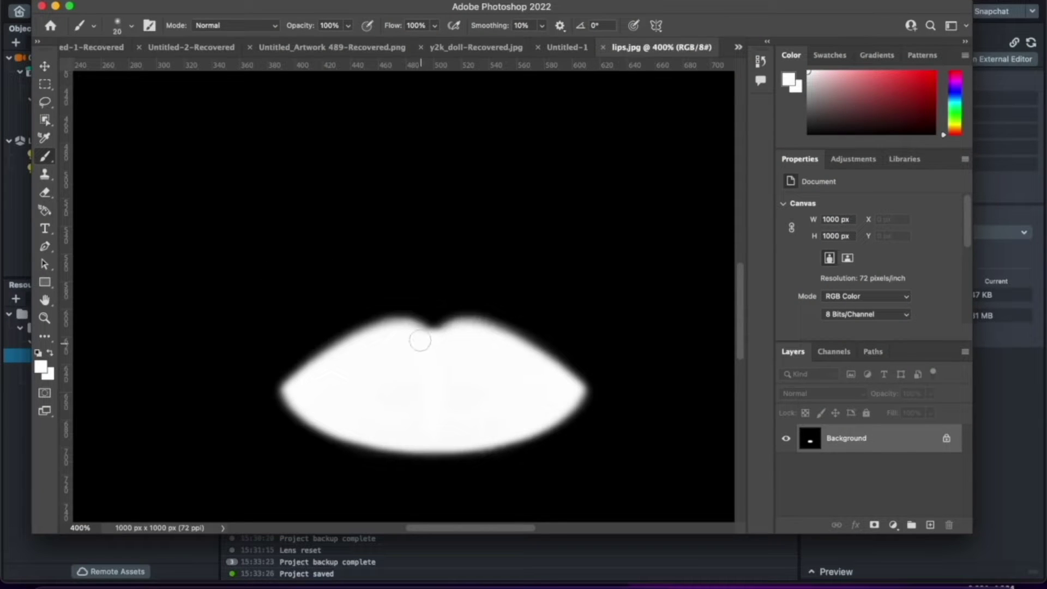
click(458, 330)
key(super+s)
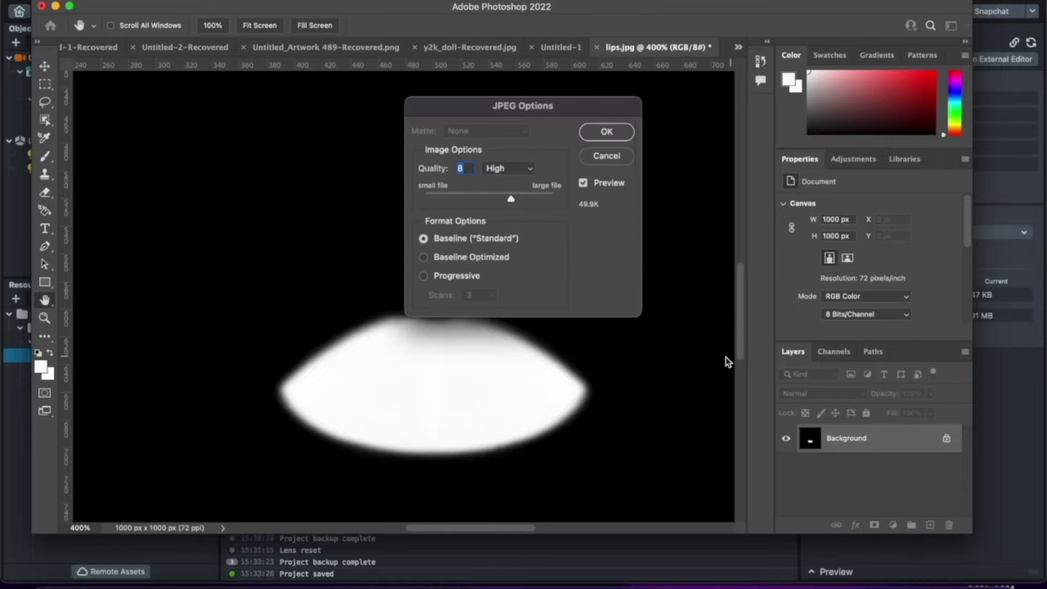
click(608, 132)
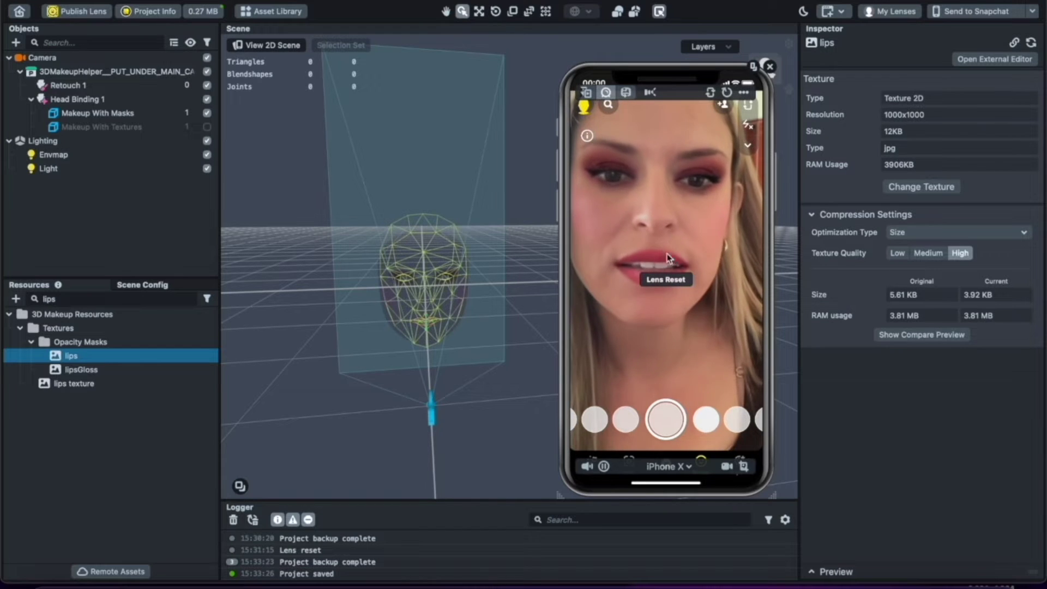
click(625, 545)
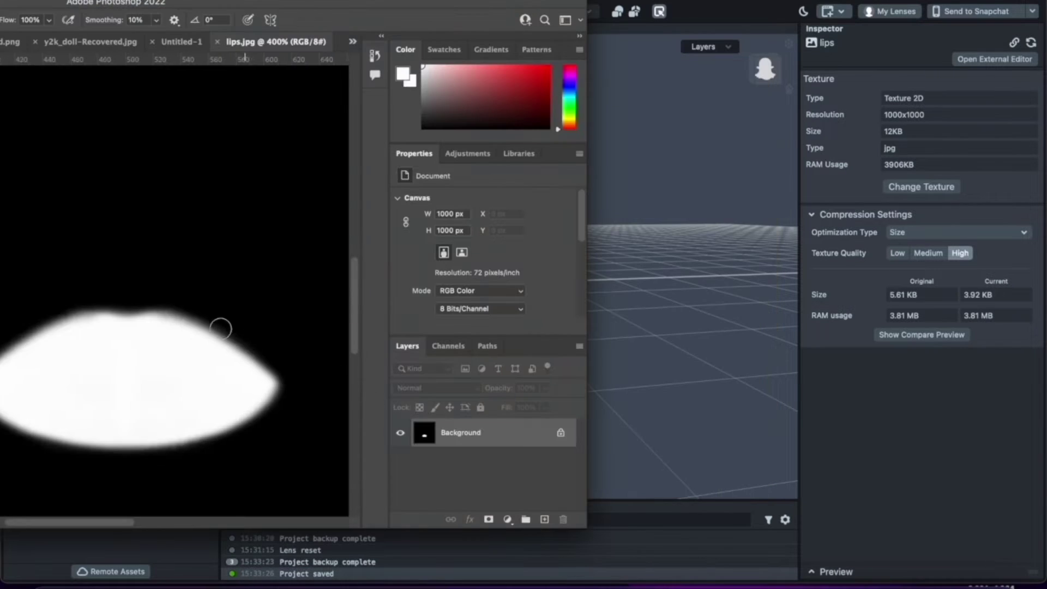
Step: Enable Vertical paint symmetry, brush a smoother lip outline, and save lips.jpg
scroll(243, 322, left, 3)
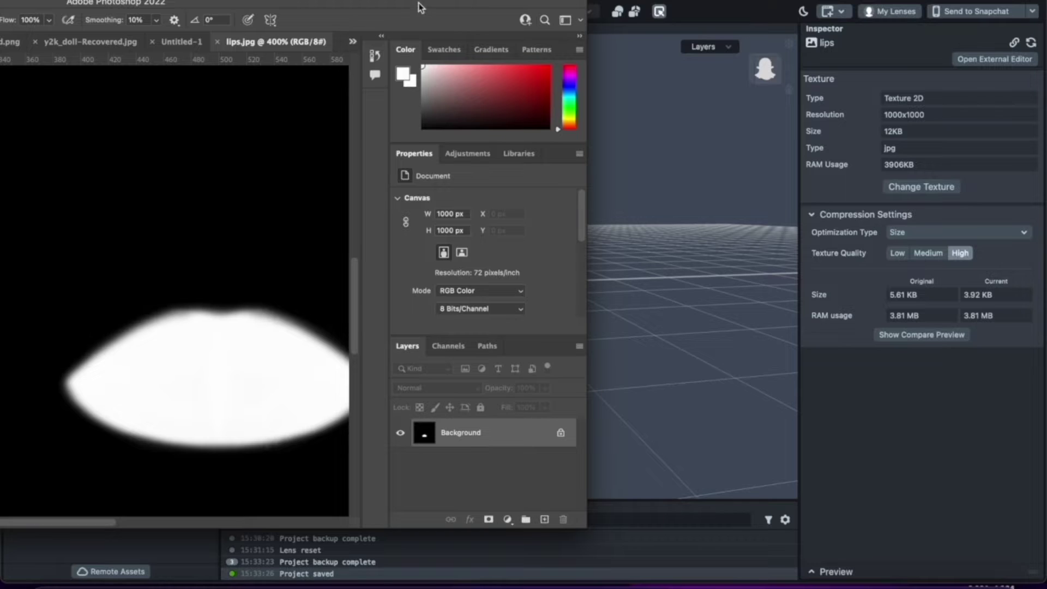
drag(420, 7, 751, 0)
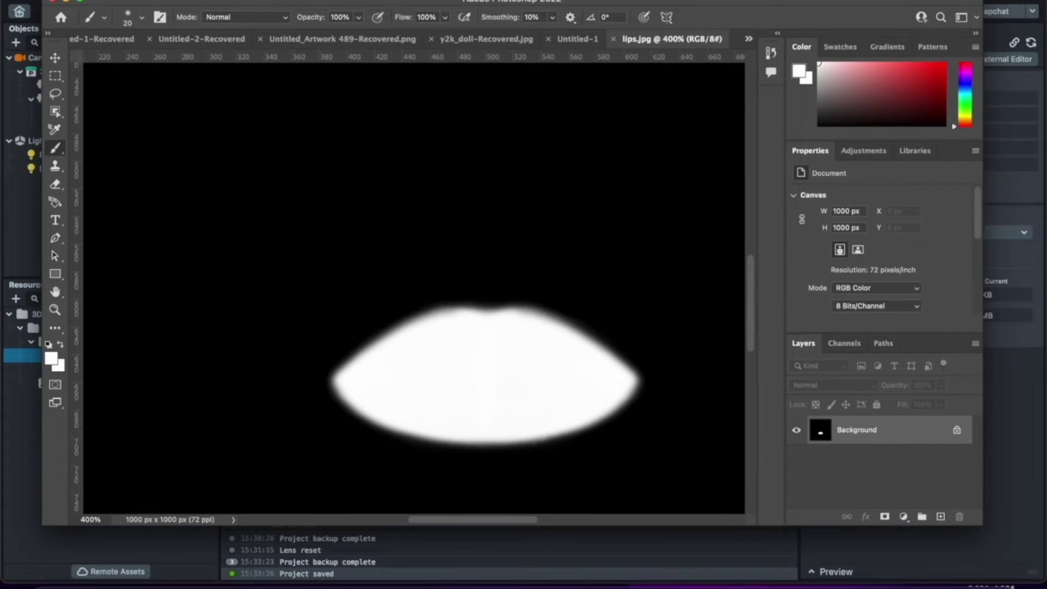
click(667, 17)
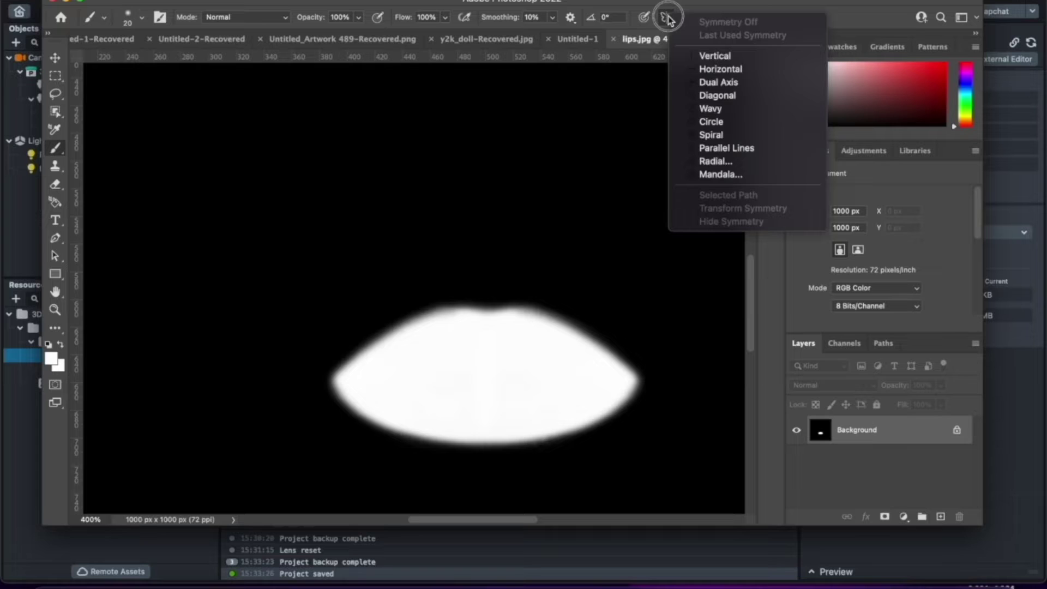
click(714, 56)
key(Return)
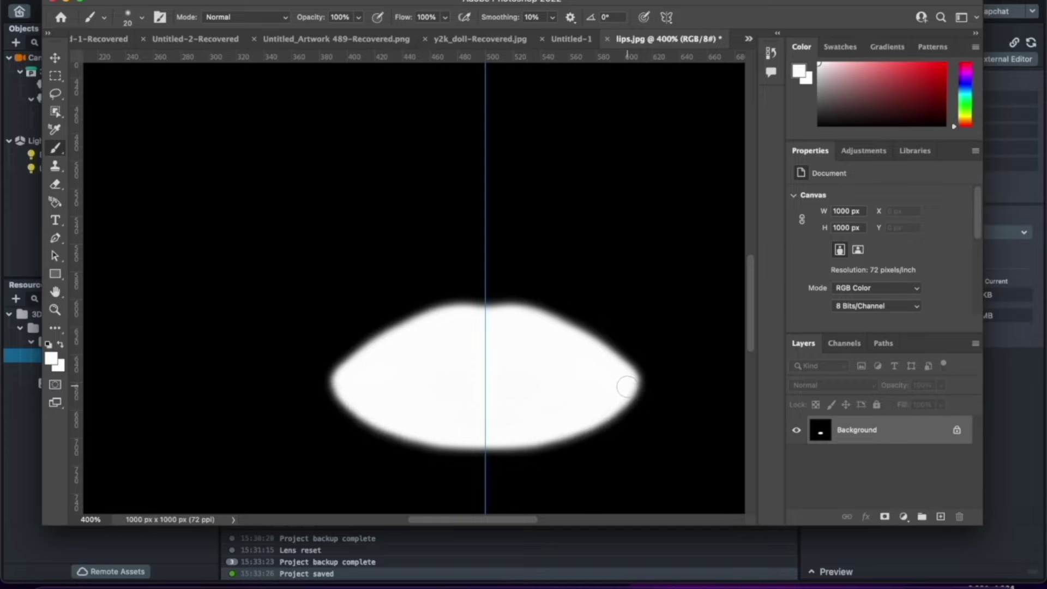
key(super+s)
click(1026, 431)
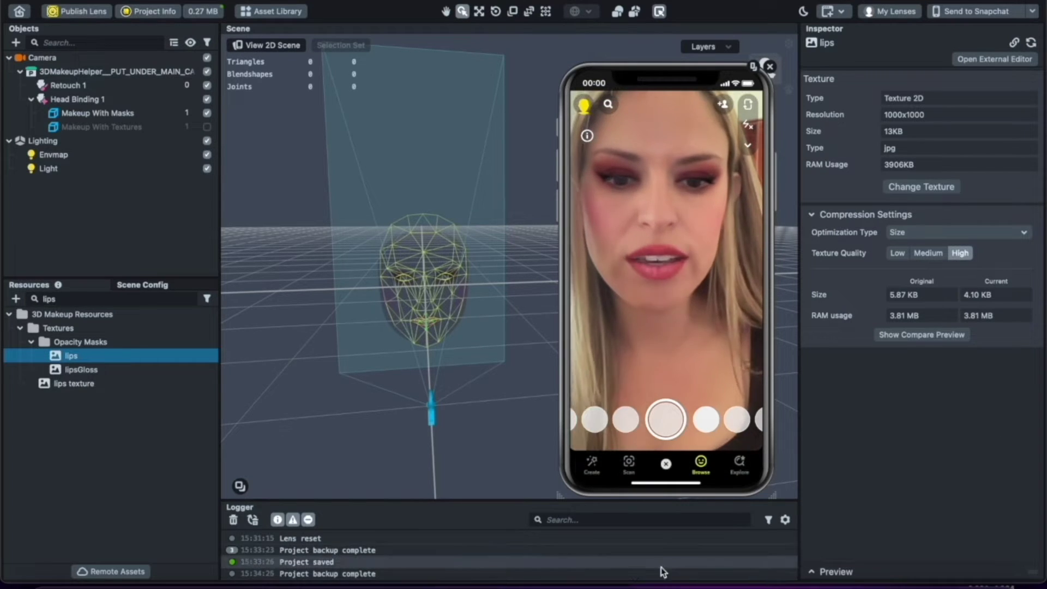
click(634, 582)
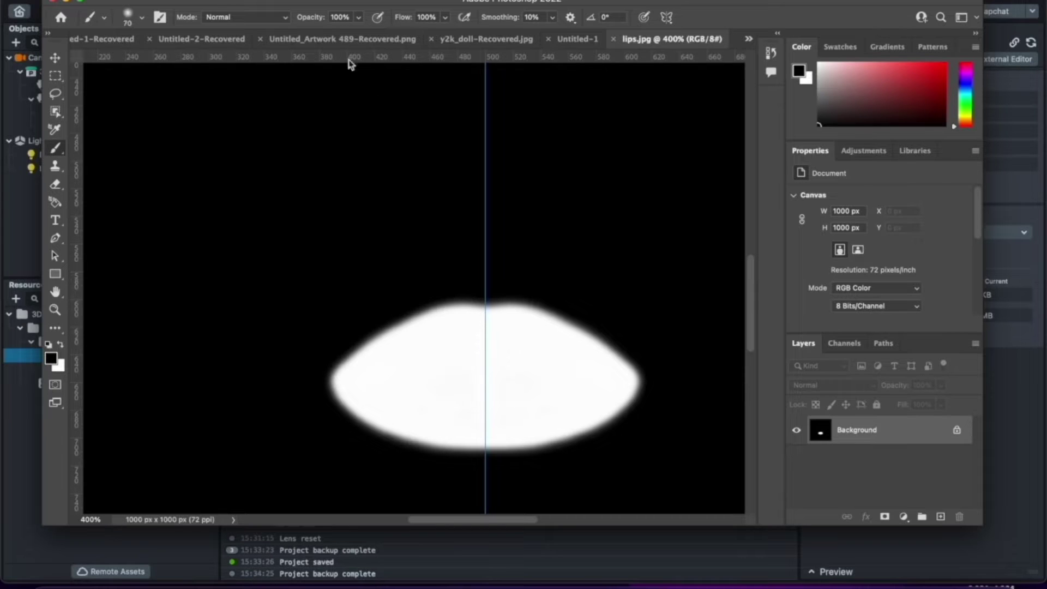
Step: Paint black at 44% opacity over the inner lips in two passes, saving lips.jpg each time
mouse_move(506, 344)
mouse_down()
mouse_move(483, 374)
mouse_move(378, 380)
mouse_move(476, 385)
mouse_move(475, 353)
mouse_move(435, 358)
mouse_move(479, 399)
mouse_up()
key(super+s)
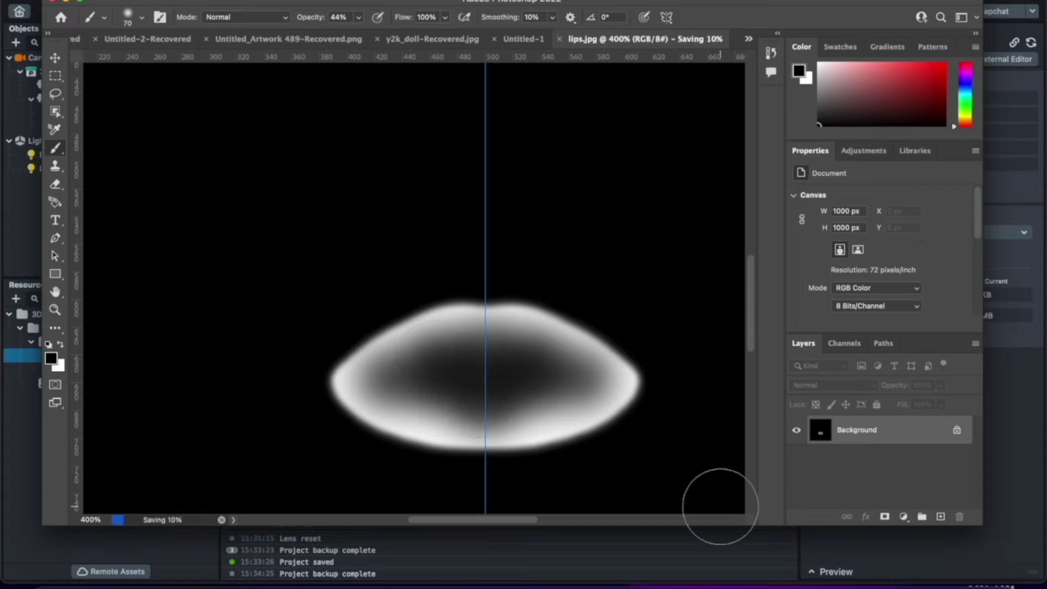
click(821, 547)
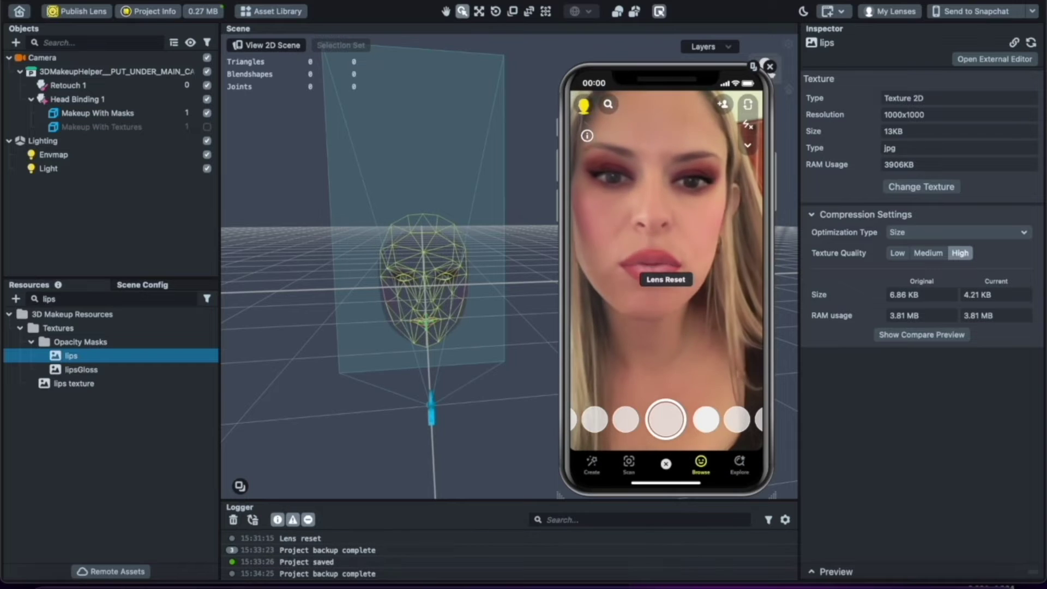
key(super+Tab)
drag(380, 381, 344, 386)
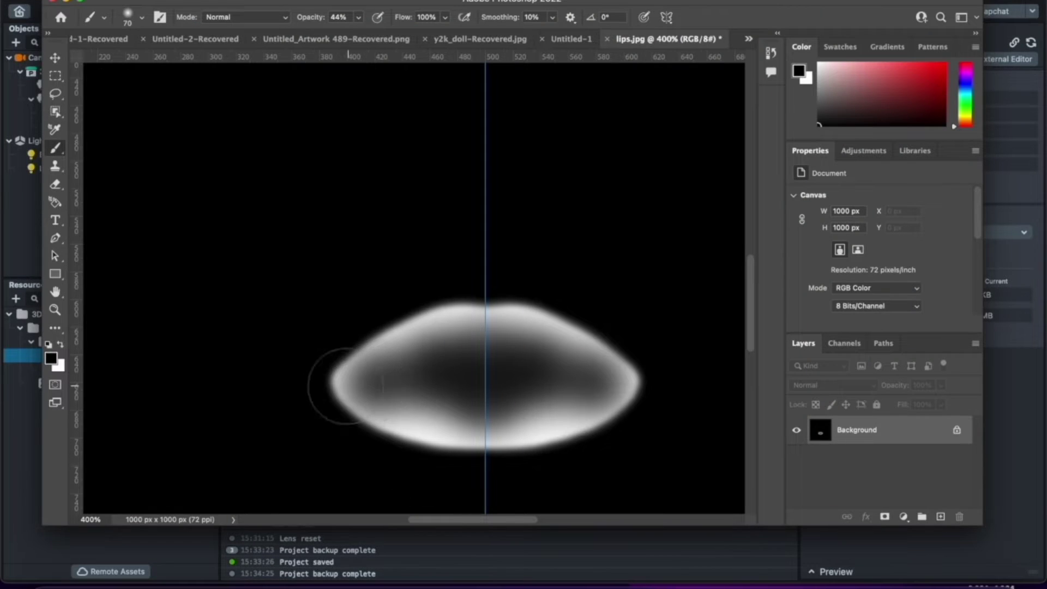
drag(410, 376, 416, 374)
key(super+s)
key(super+Tab)
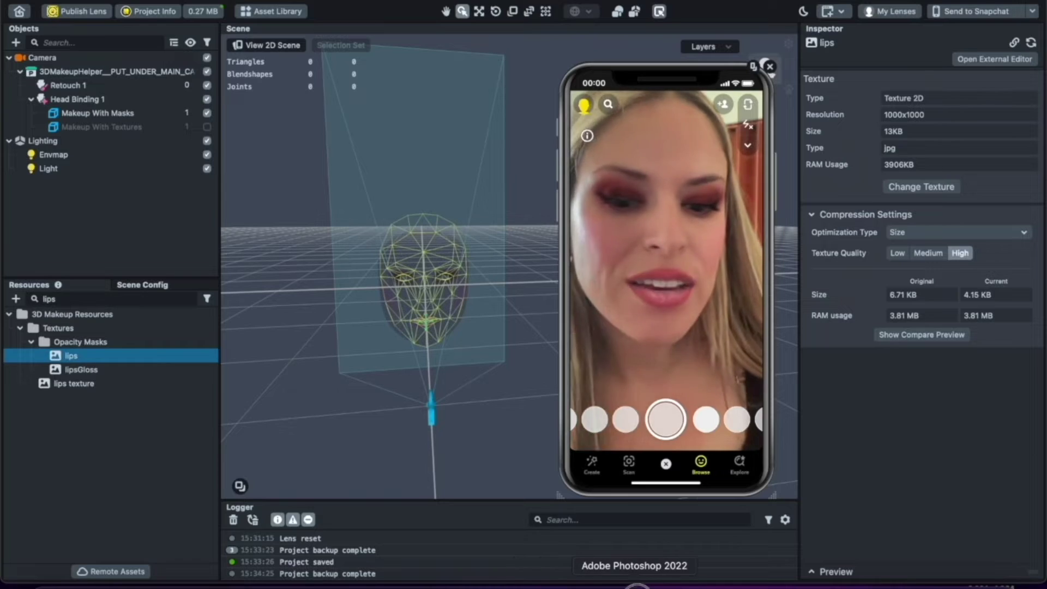
click(627, 584)
Step: Apply a Gaussian Blur to the lips mask at the default radius and check the softened lips in Lens Studio
click(272, 1)
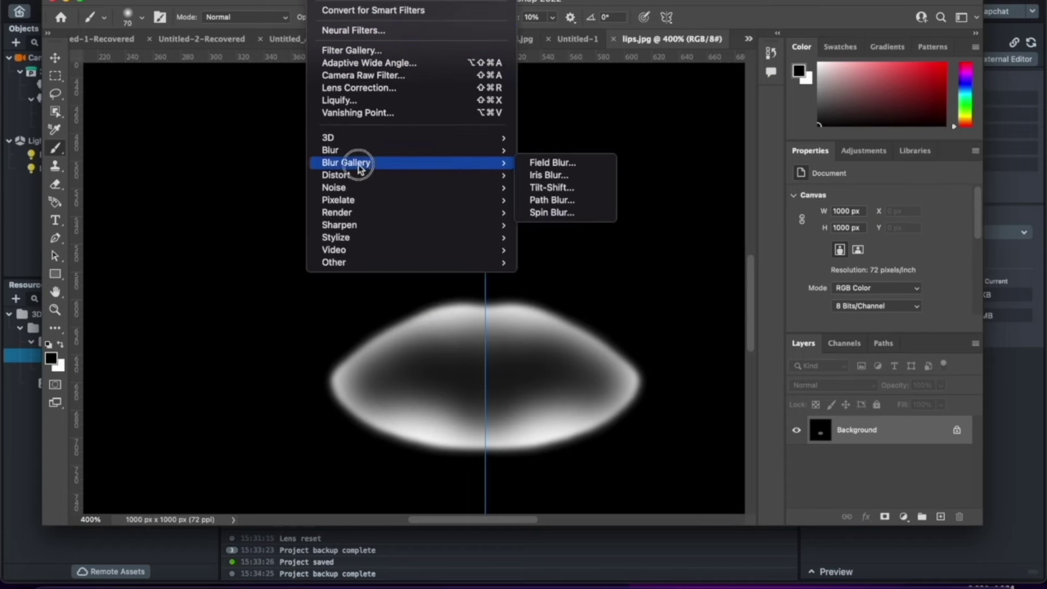
click(405, 151)
click(558, 196)
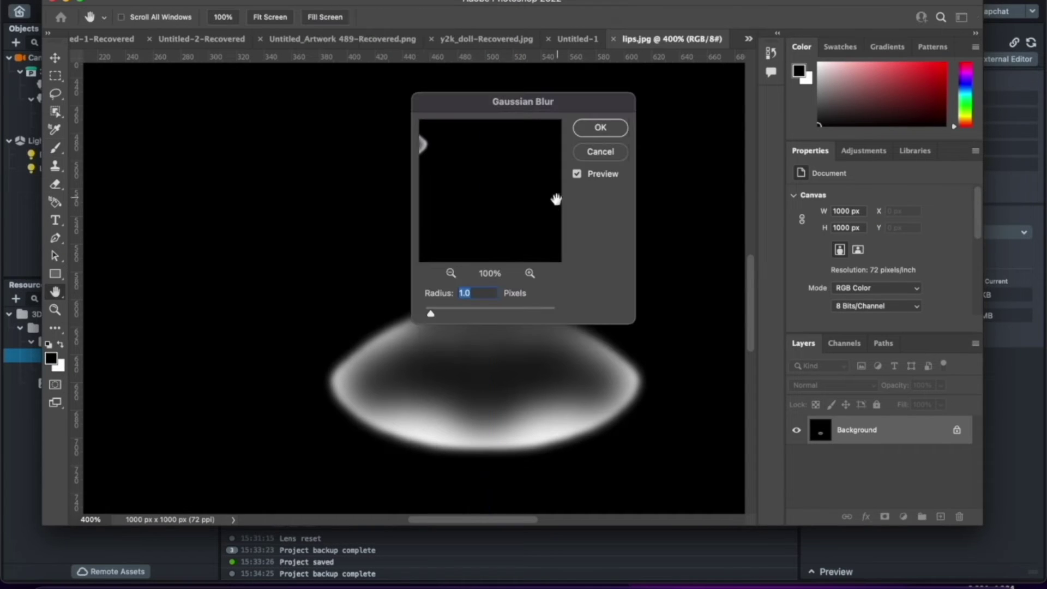
key(Return)
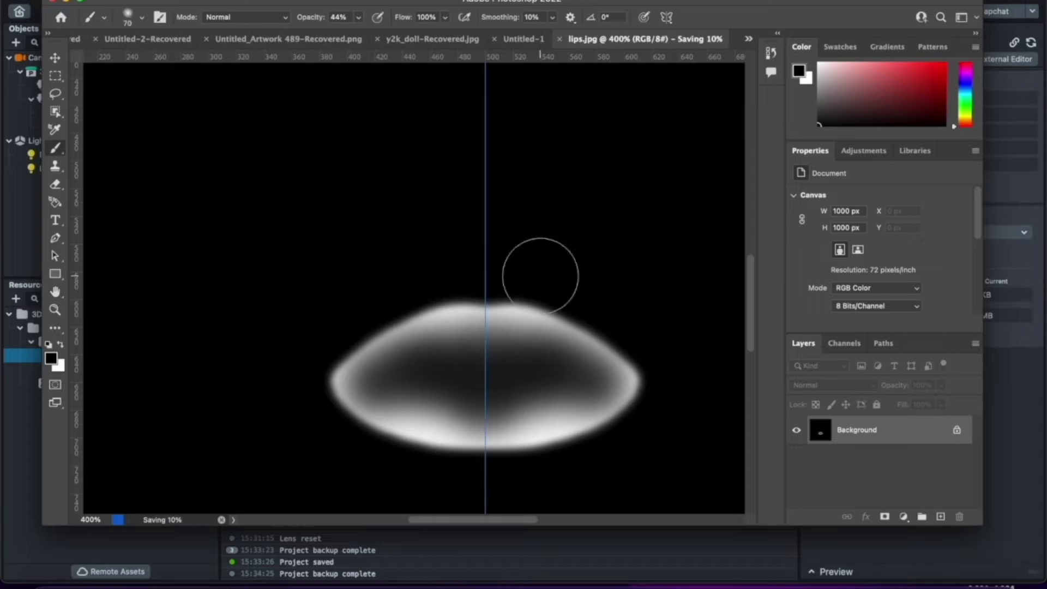
click(1000, 384)
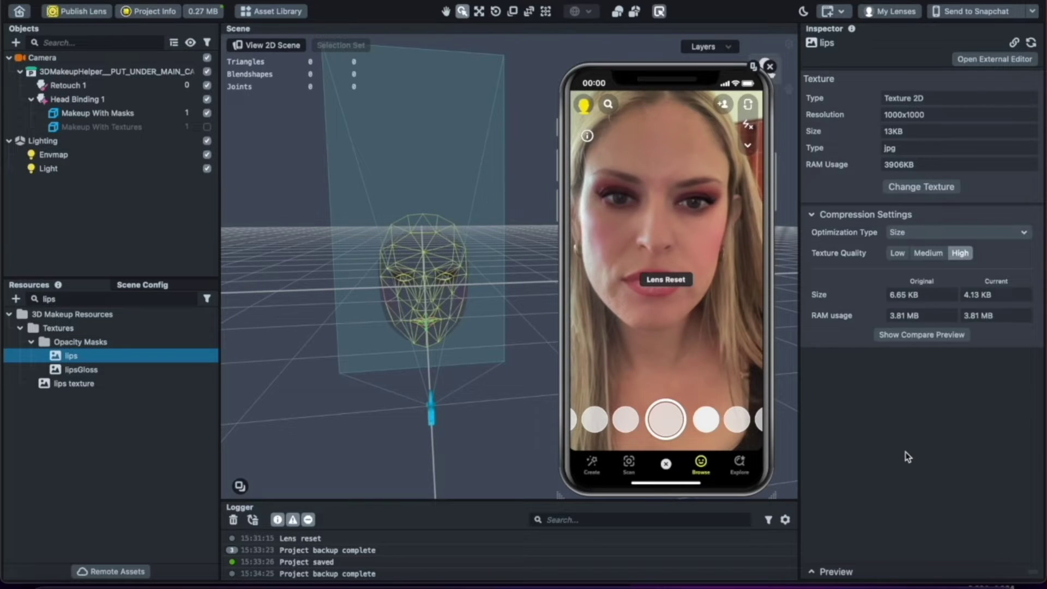
Step: Open the Makeup Colors Setup material of the Makeup With Masks object
mouse_move(649, 298)
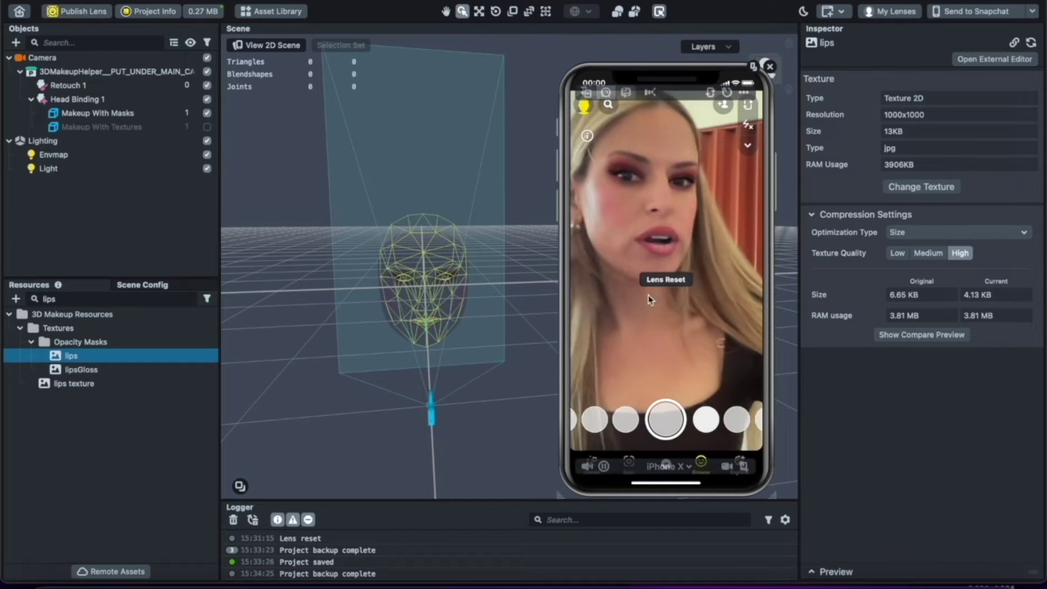
click(117, 114)
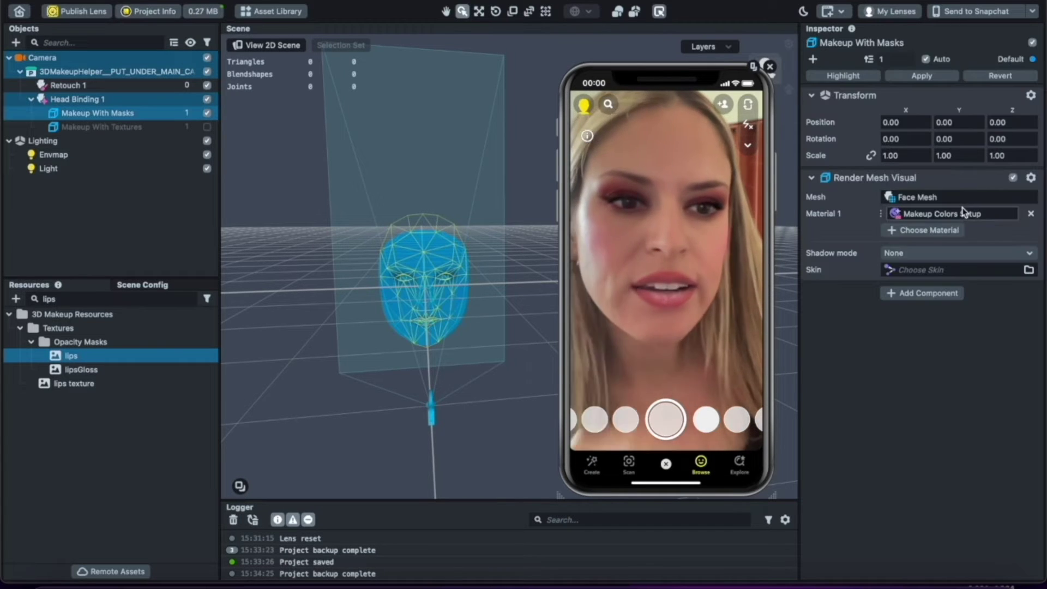
right_click(963, 212)
click(974, 248)
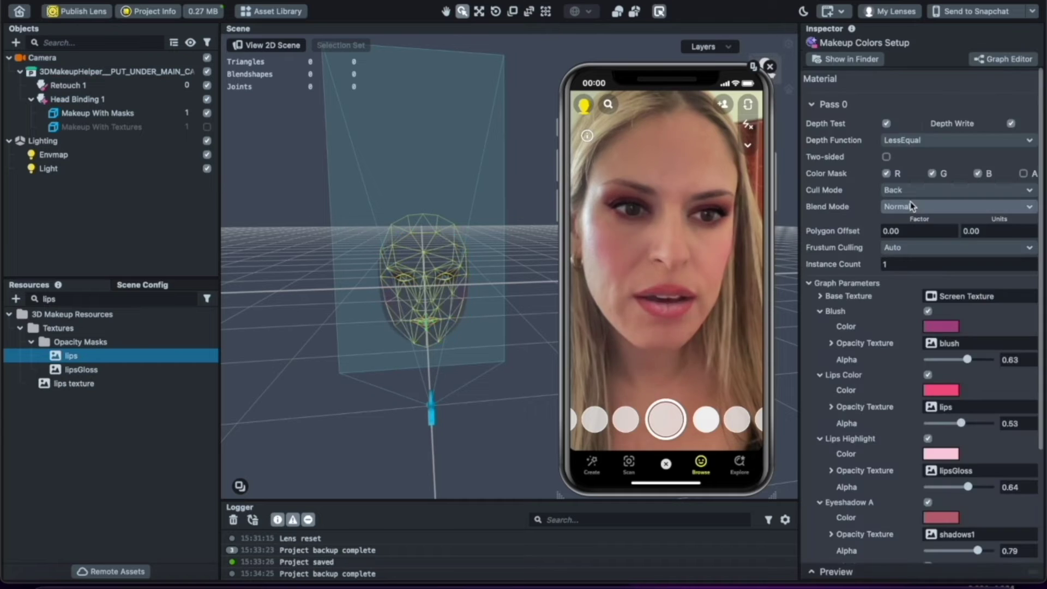
scroll(912, 206, down, 3)
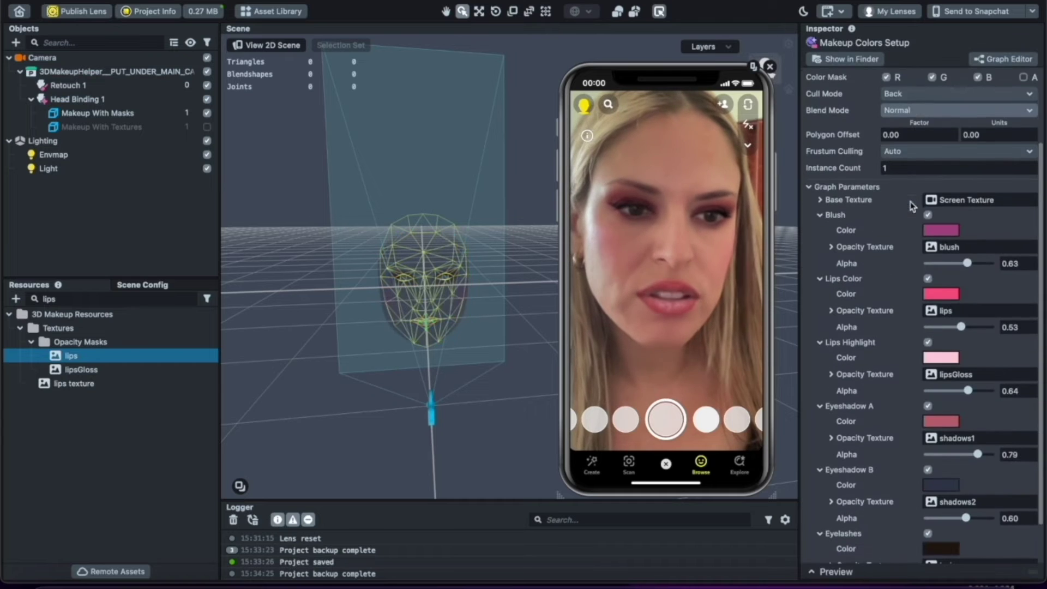
Step: Lighten the Lips Color swatch in the colour picker and confirm it
click(944, 295)
click(193, 437)
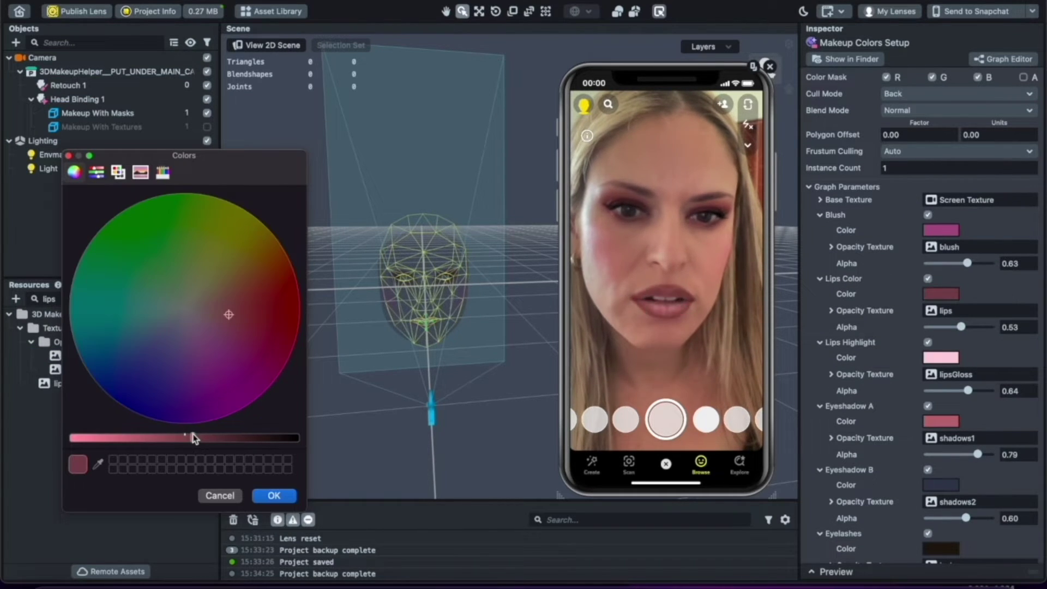
drag(175, 437, 143, 436)
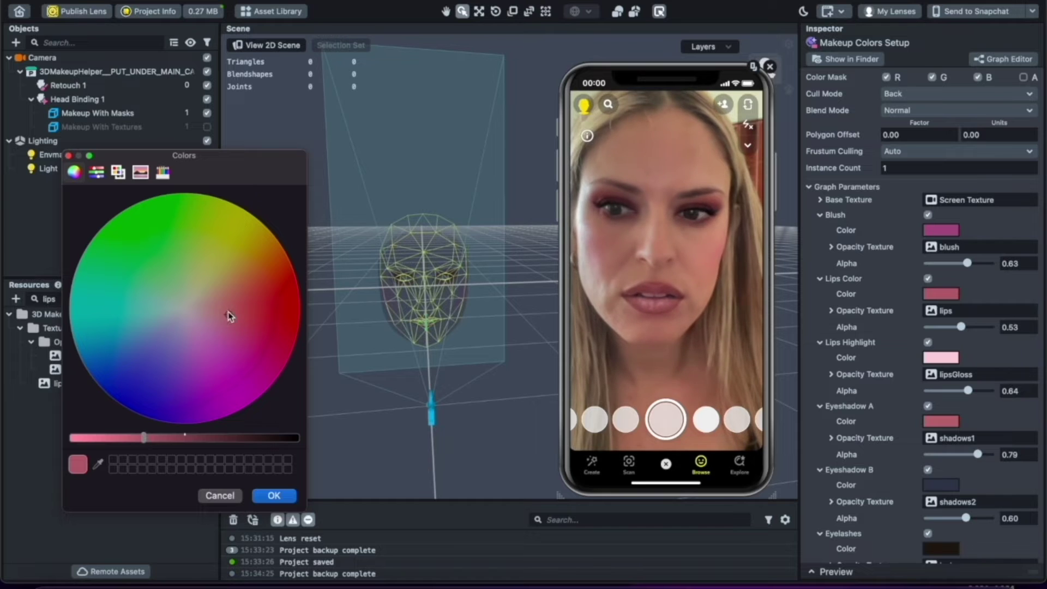
drag(150, 437, 126, 437)
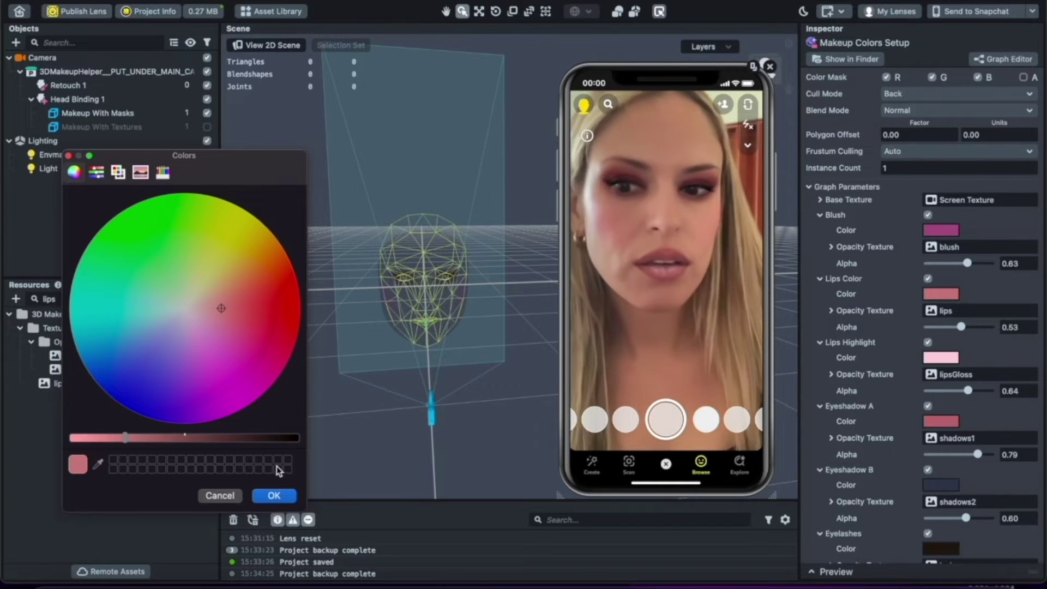
click(276, 494)
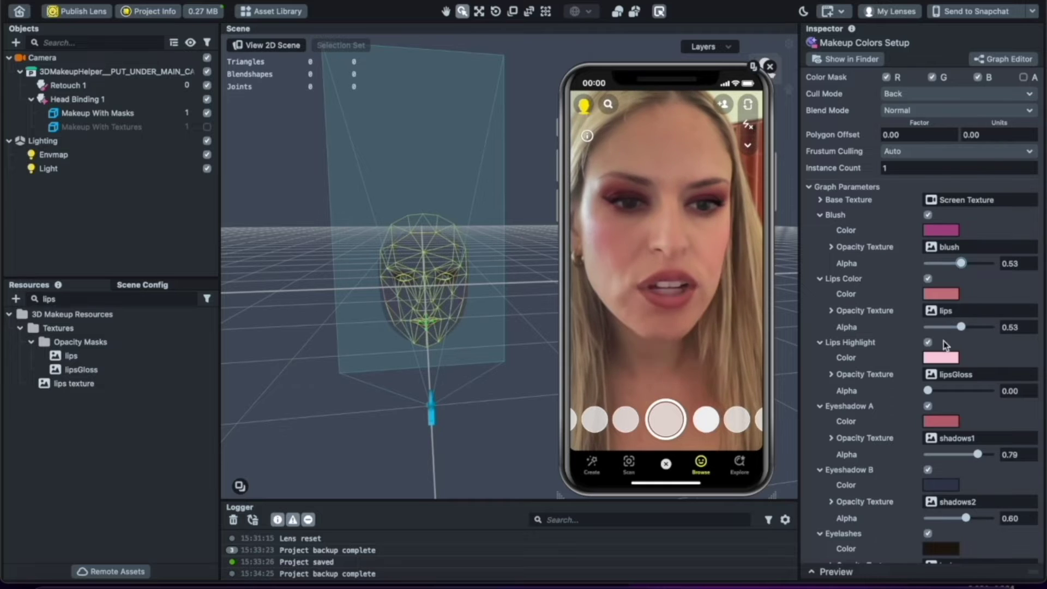
Step: Raise the Eyeshadow B opacity to 1.00
scroll(943, 342, down, 3)
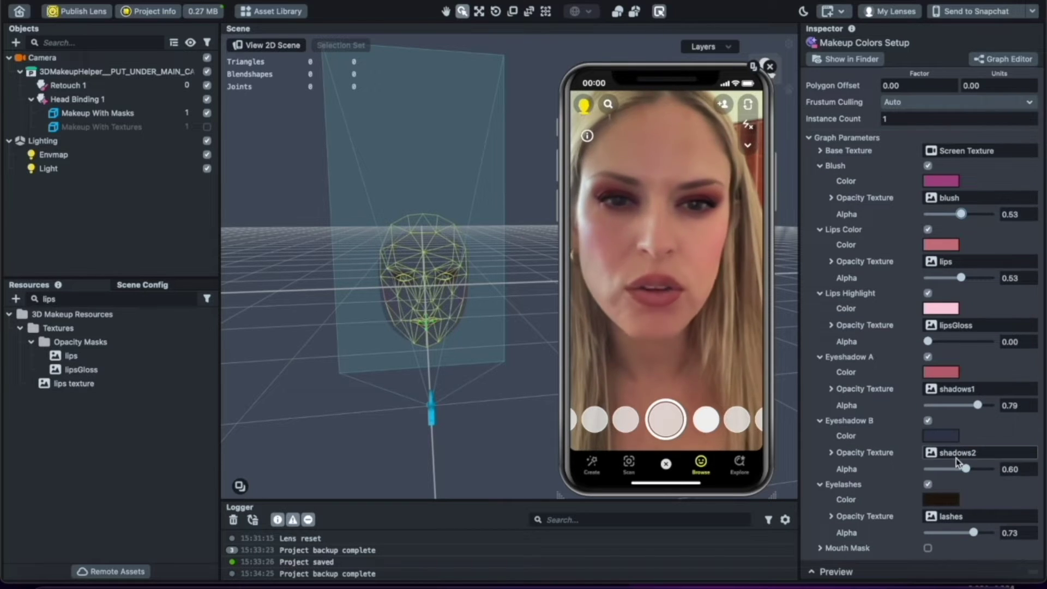
drag(965, 468, 1032, 451)
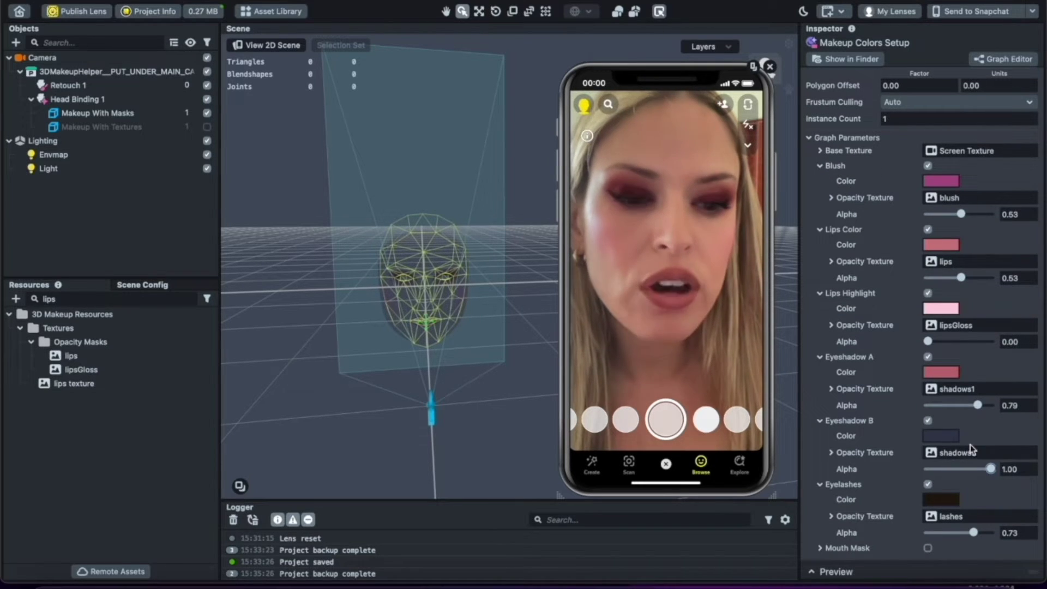
right_click(960, 451)
Step: Locate the shadows2 texture with a 'shadow' Resources search and the Makeup Colors Setup material
click(989, 483)
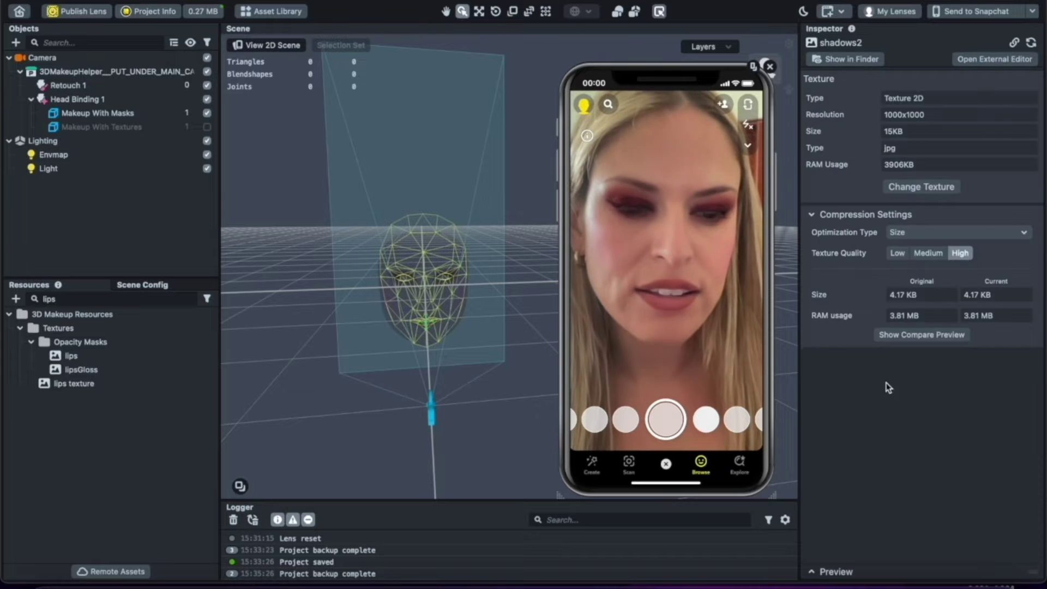
triple_click(122, 299)
text(shadow)
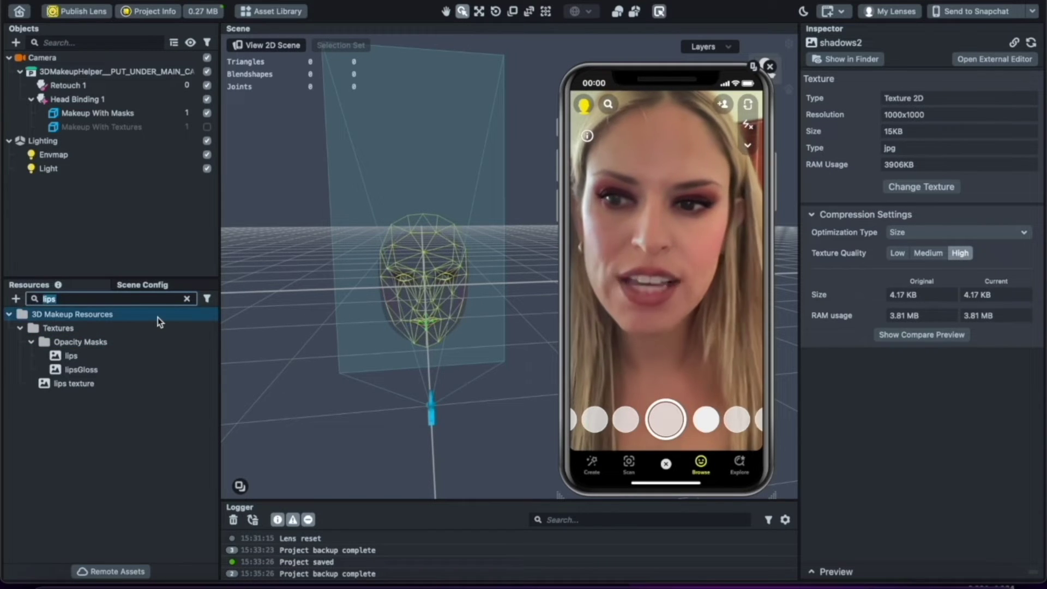
click(103, 355)
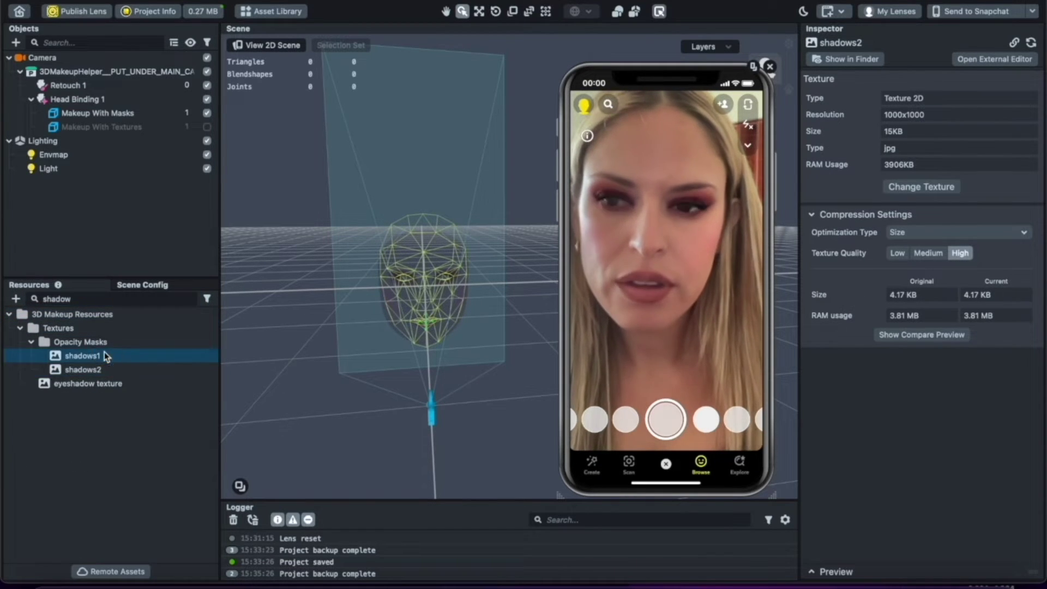
click(99, 112)
right_click(946, 213)
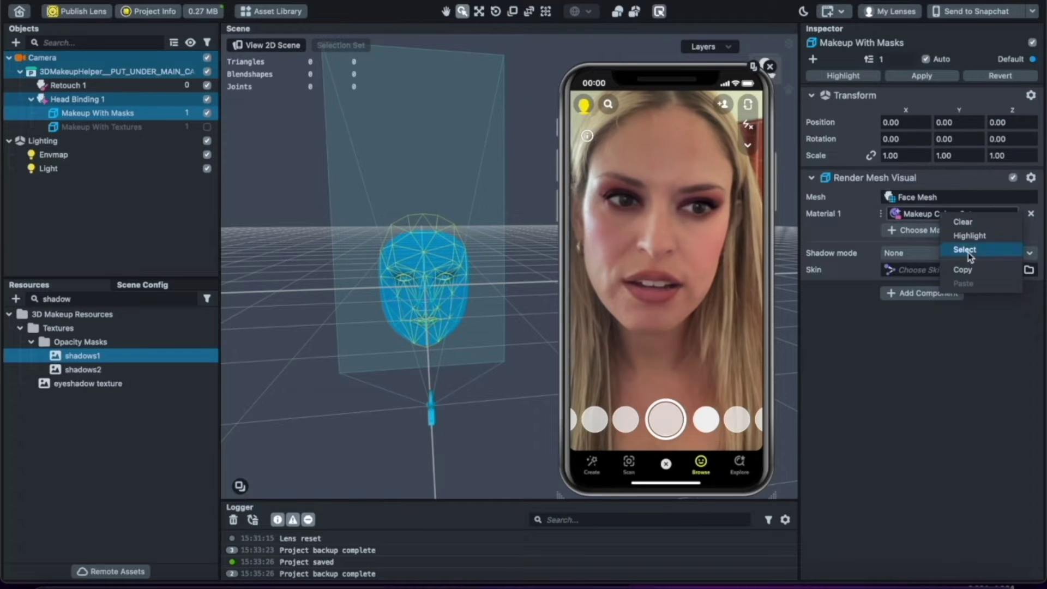
click(969, 252)
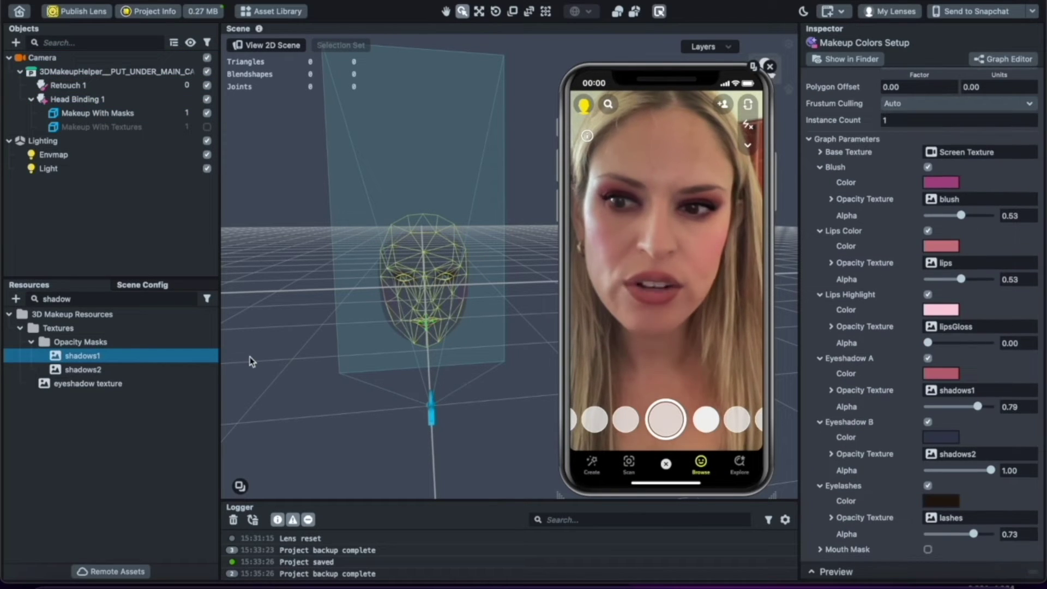
click(123, 368)
Step: Reveal shadows2.jpg in Finder and open it zoomed in Photoshop
right_click(89, 371)
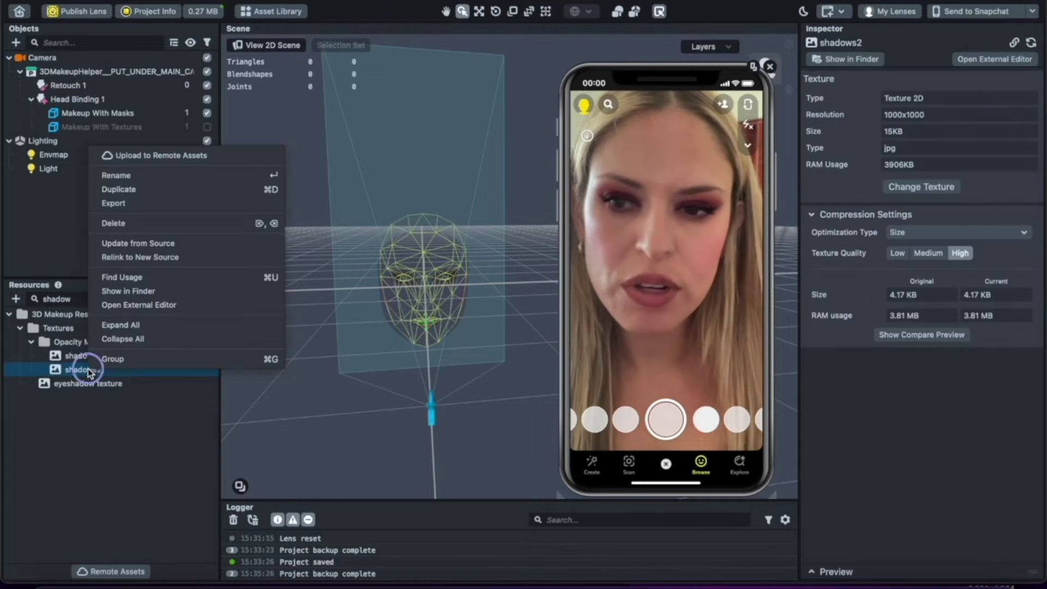
click(161, 290)
drag(516, 306, 634, 586)
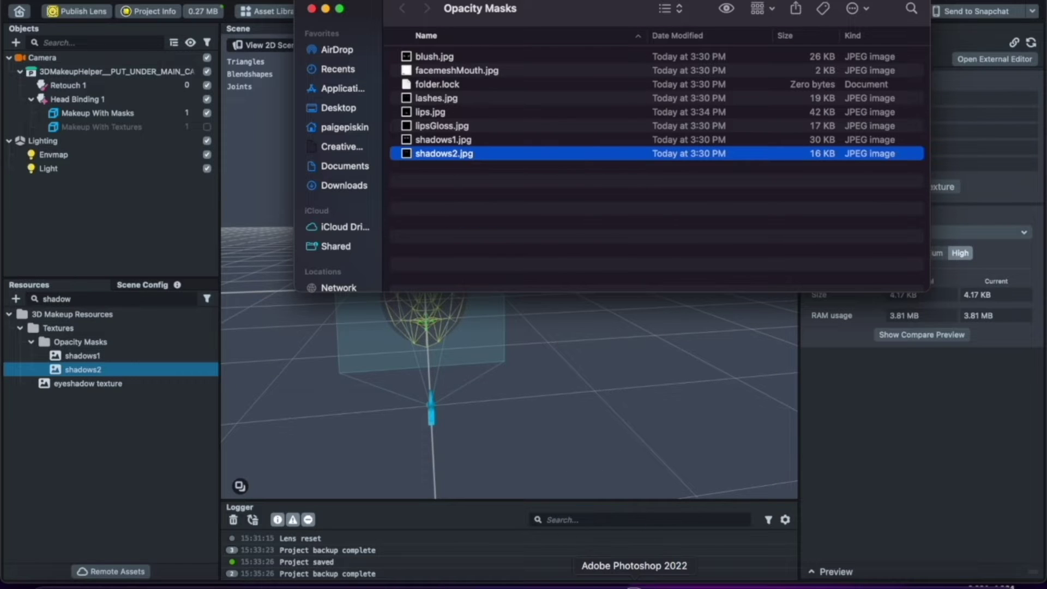
key(super+equal)
key(super+equal)
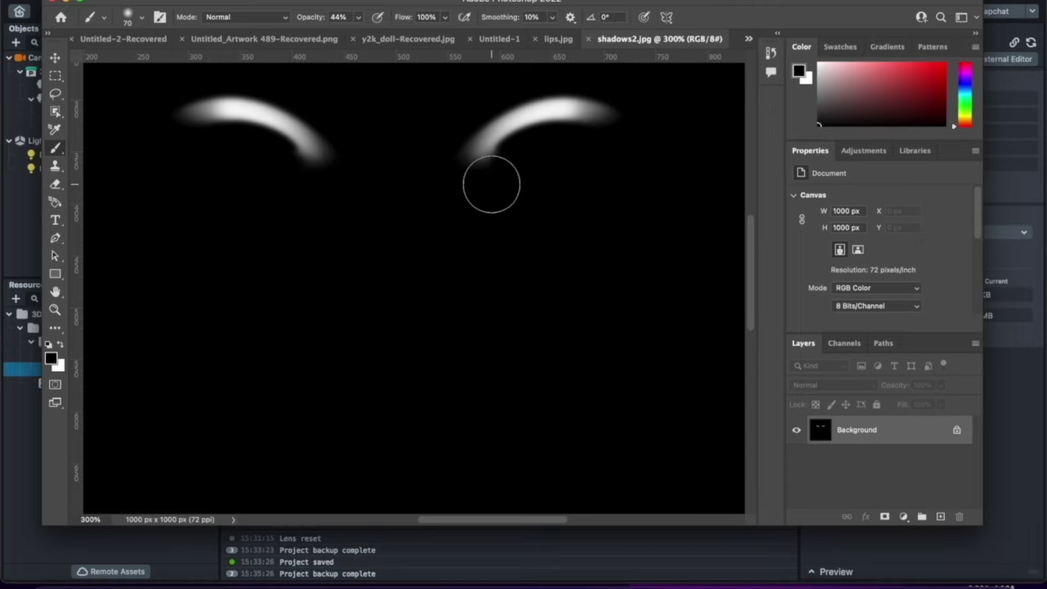
Step: Enable vertical paint symmetry and try mirrored brush strokes on the eyeshadow arcs
click(666, 17)
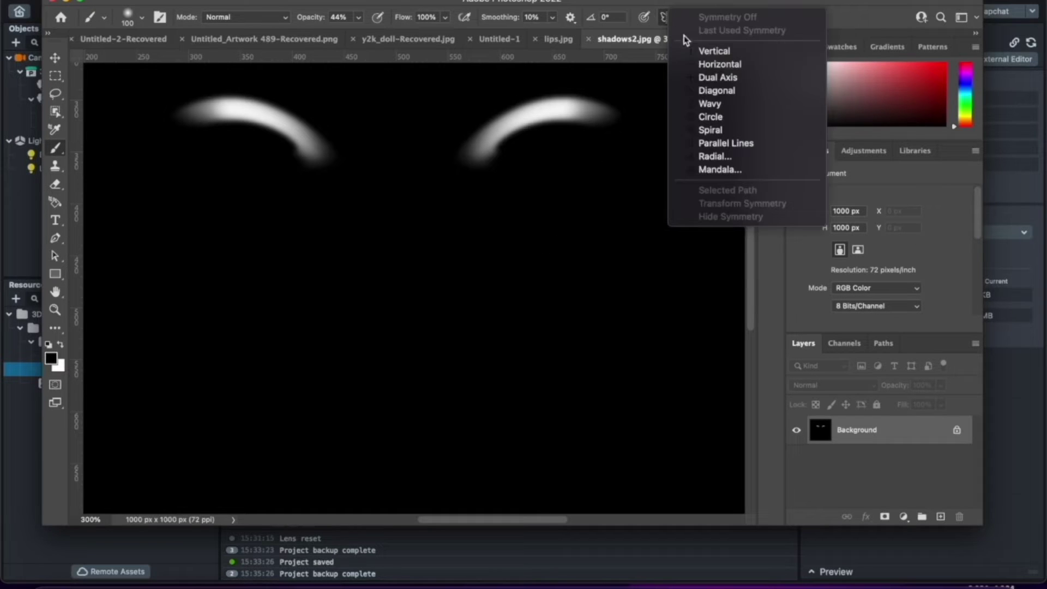
click(695, 52)
key(Return)
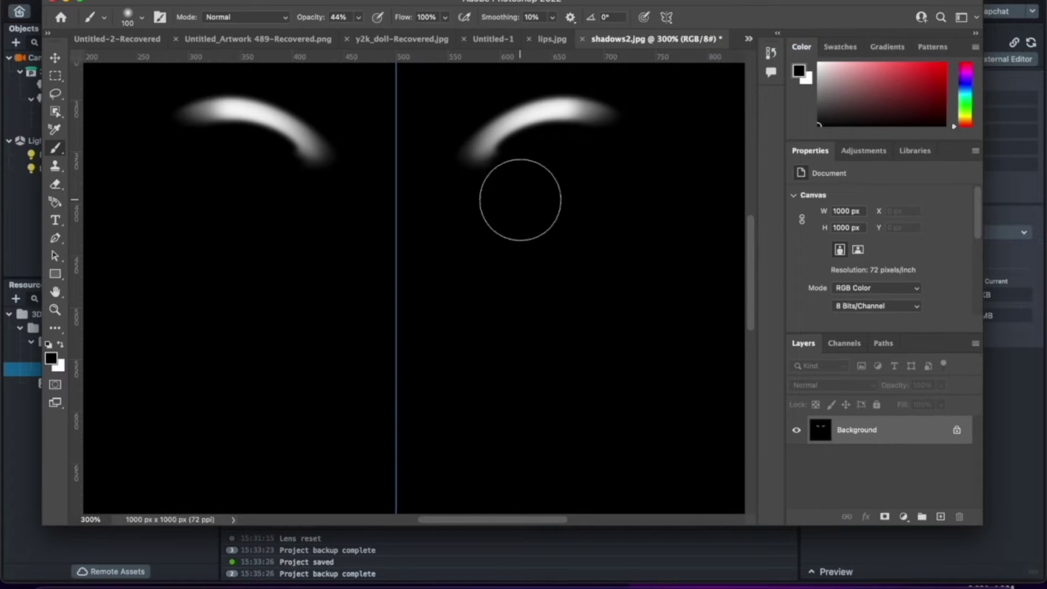
drag(478, 183, 487, 175)
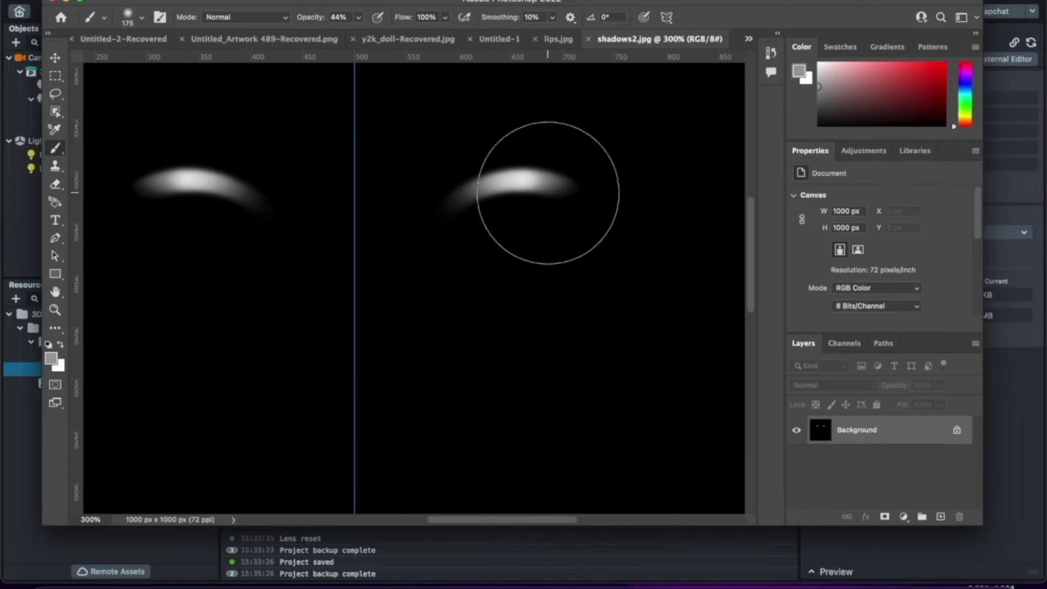
drag(547, 187, 576, 175)
key(super+z)
key(super+z)
key(super+z)
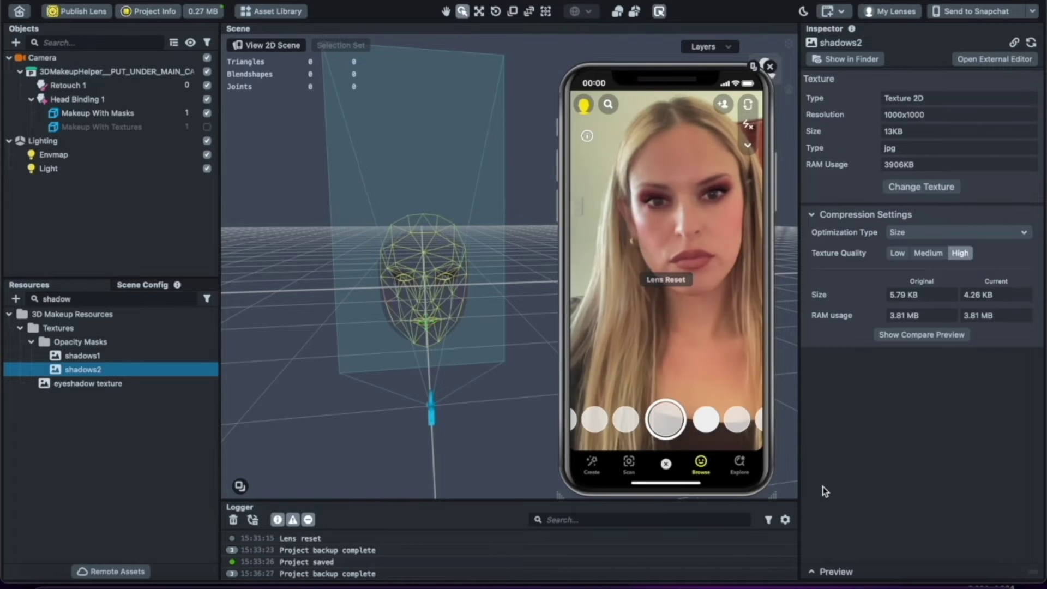
Step: Dab white on both eyeshadow strokes, save shadows2, and check the lens preview
click(608, 577)
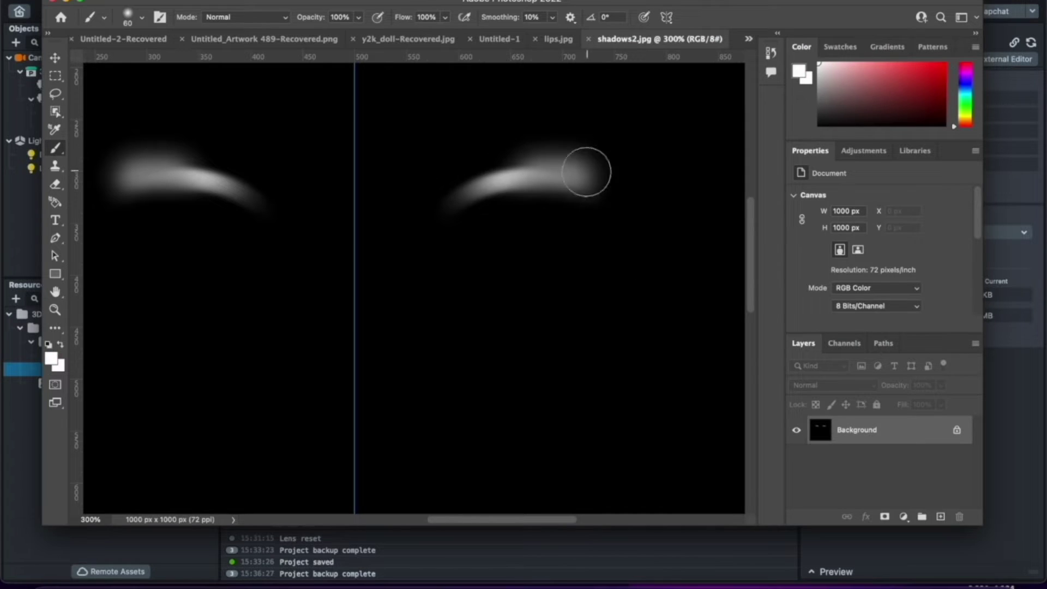
click(586, 172)
key(super+s)
click(985, 538)
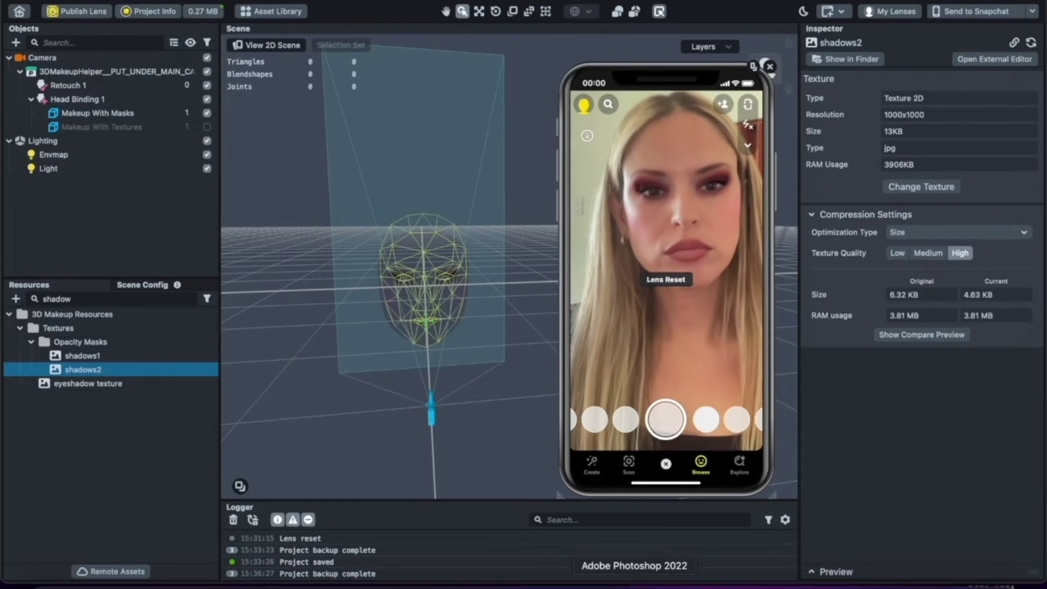
click(634, 578)
key(super+s)
click(1009, 410)
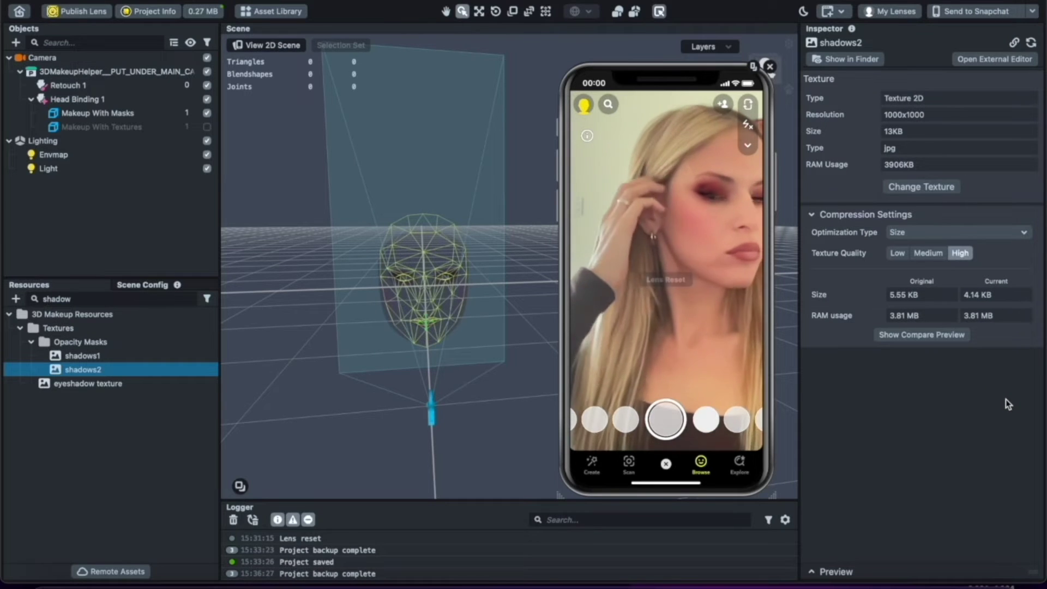
click(634, 579)
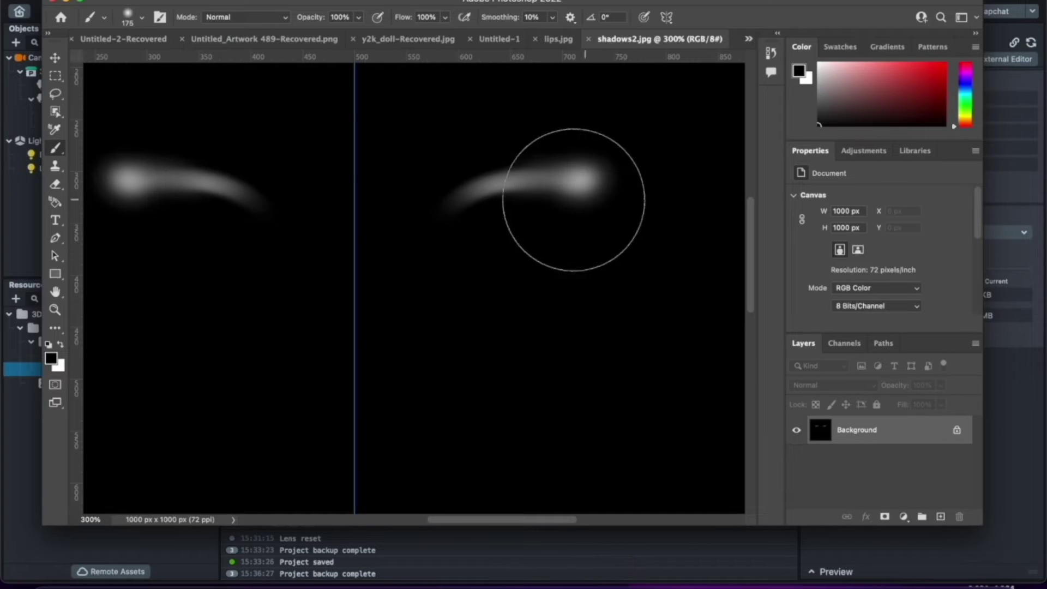
key(super+z)
key(super+shift+z)
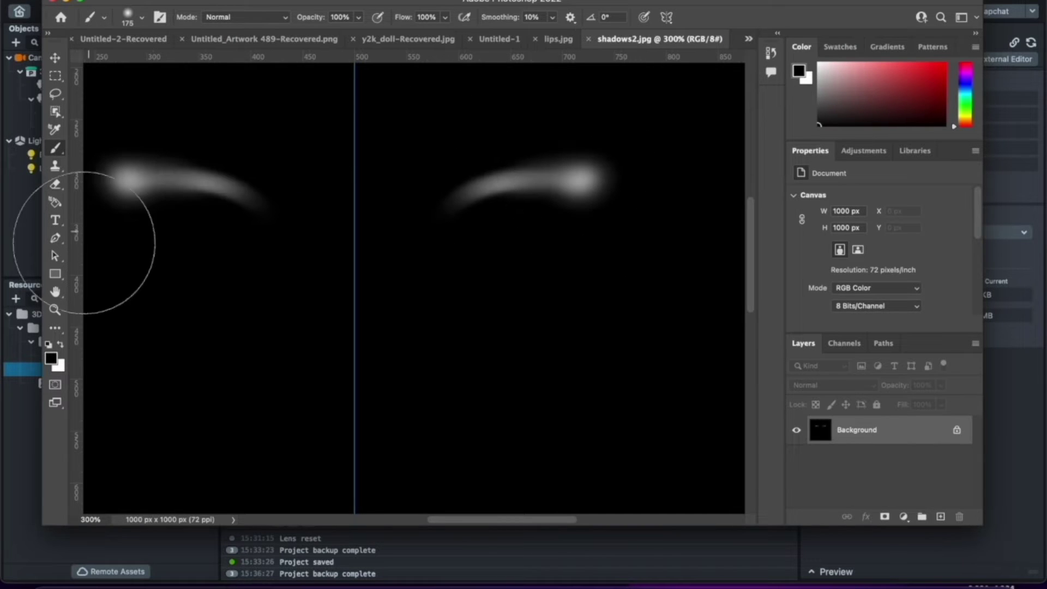
Step: With the Smudge tool, push the right stroke's bright tip outward and save shadows2
key(r)
mouse_move(51, 331)
mouse_down()
mouse_move(109, 392)
mouse_move(109, 433)
mouse_up()
click(596, 195)
key(Return)
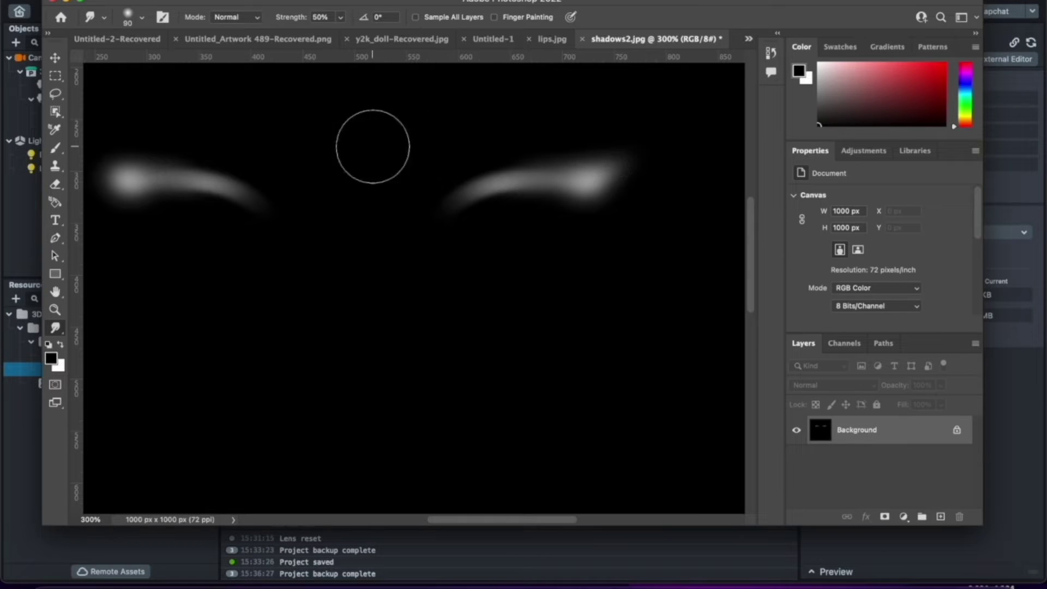
key(super+s)
click(1033, 484)
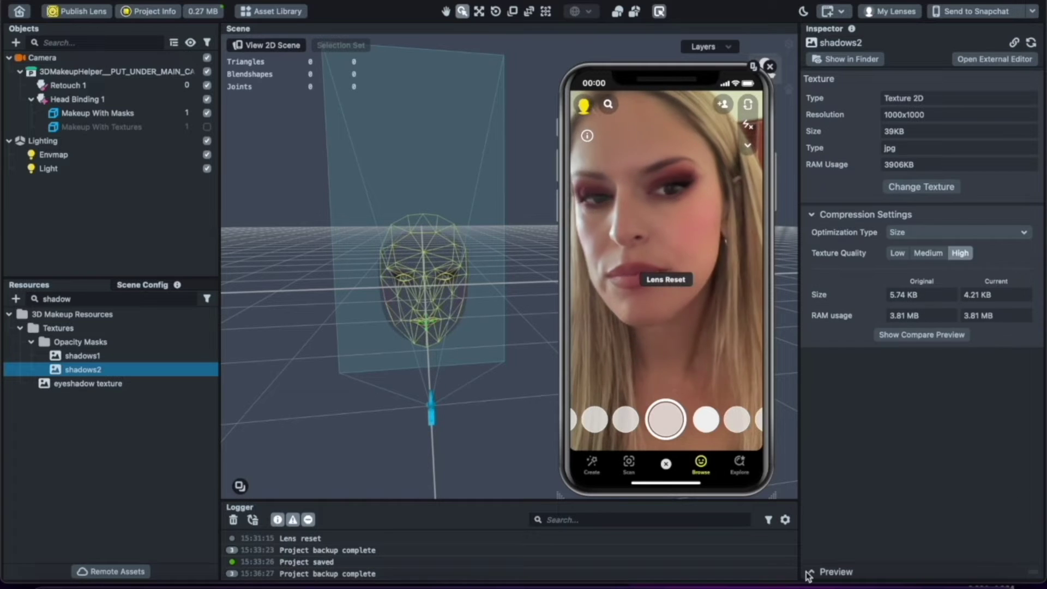
click(634, 582)
drag(609, 178, 626, 189)
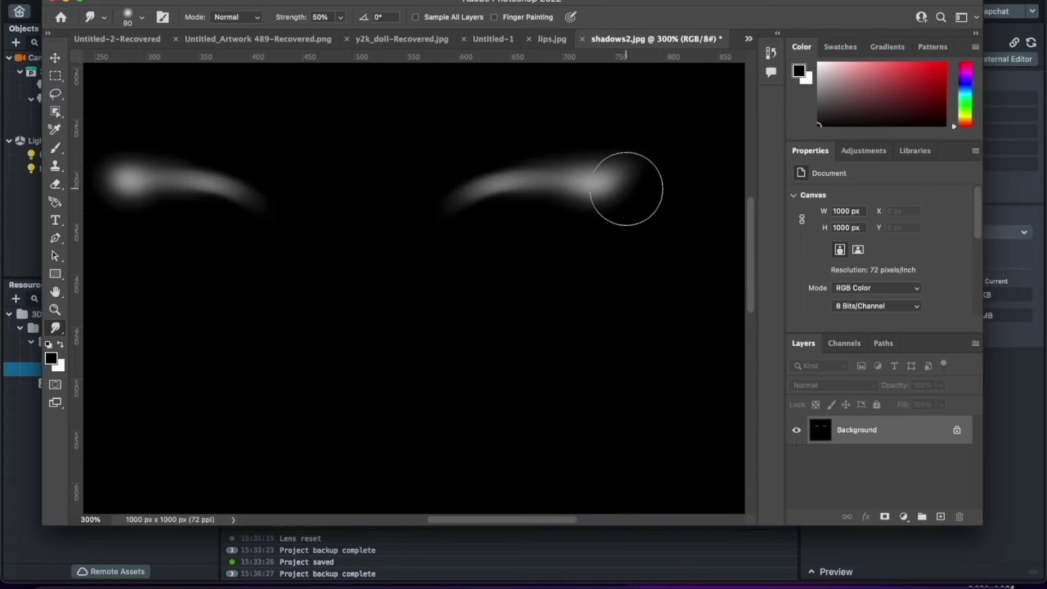
key(super+s)
click(1028, 424)
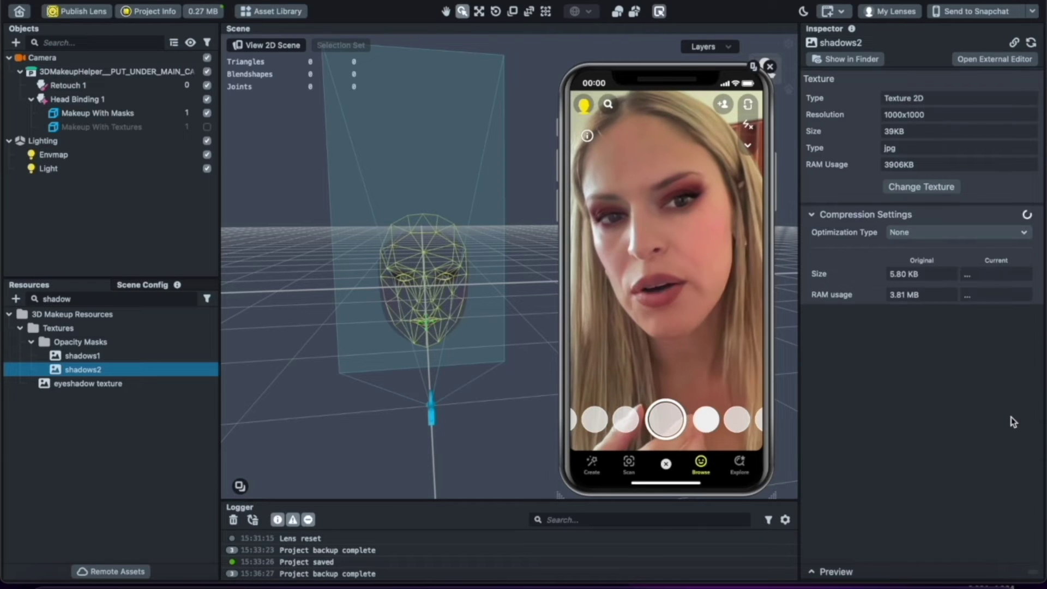
Step: Smudge the right stroke's highlight downward, re-save shadows2, and check Lens Studio
click(634, 582)
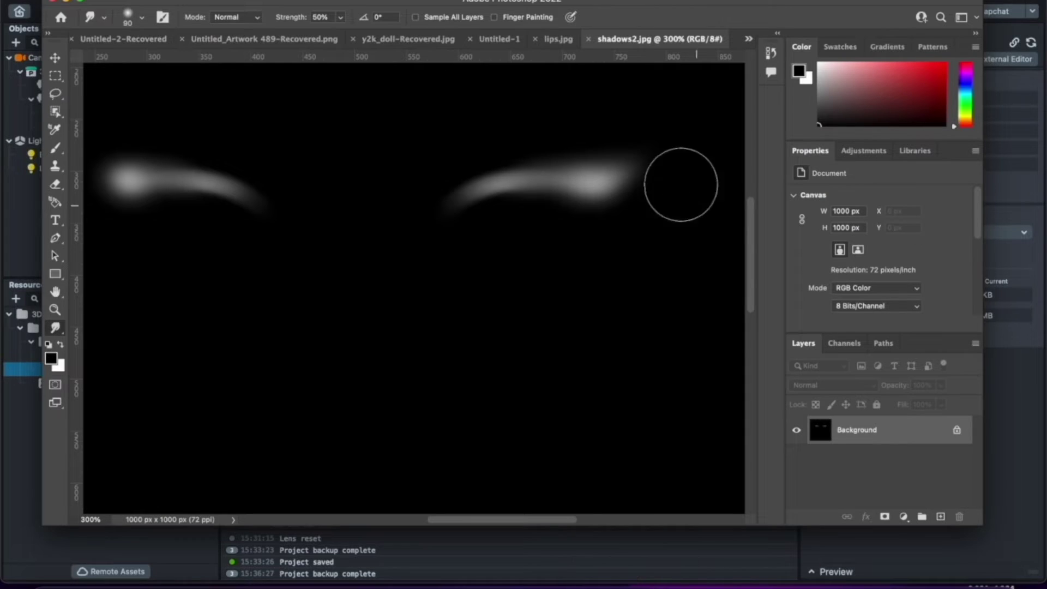
key(super+s)
click(1010, 357)
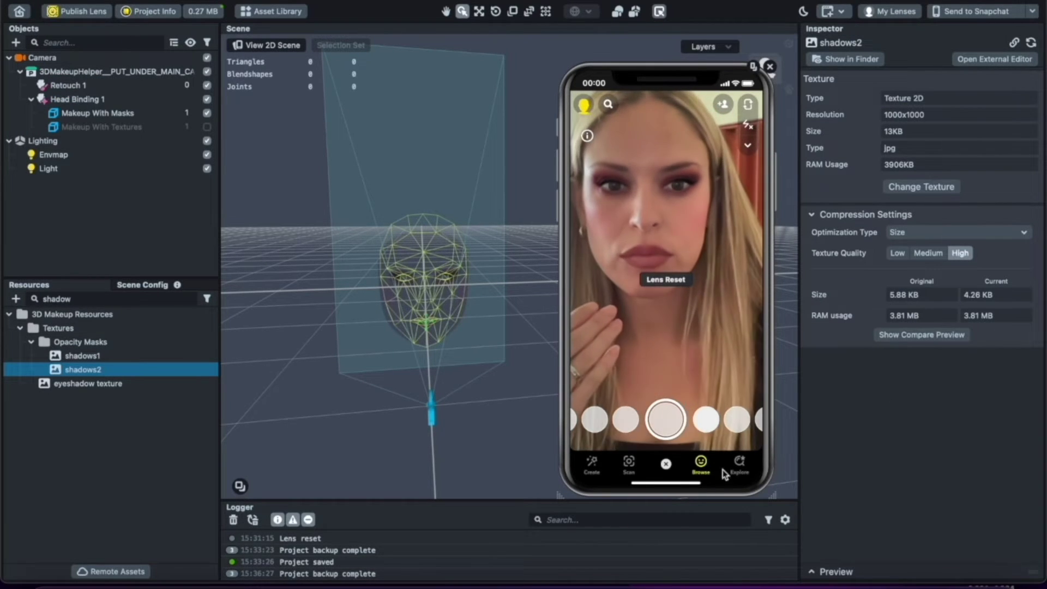
click(634, 586)
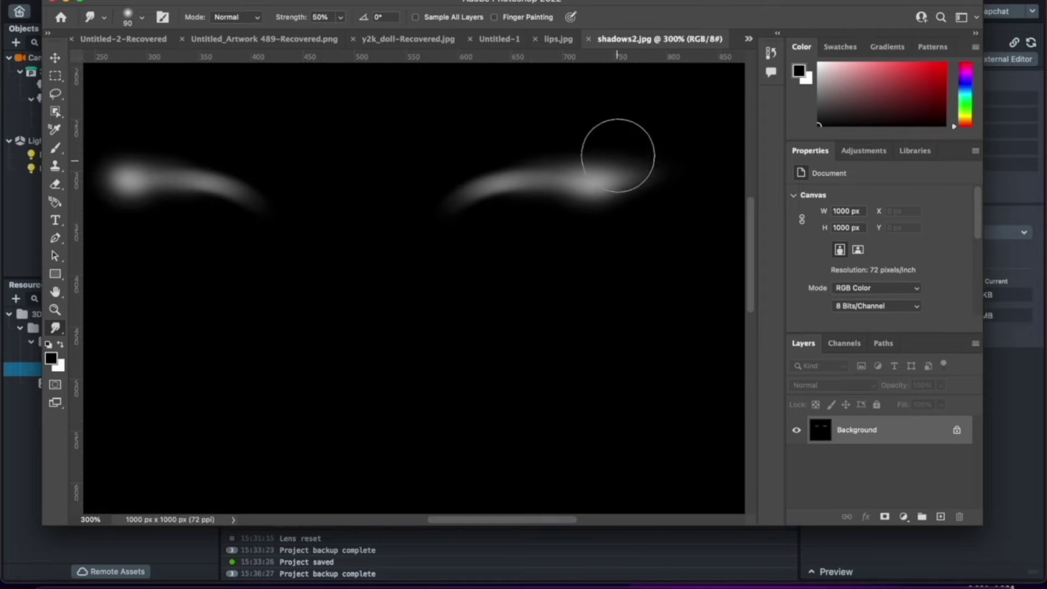
mouse_move(620, 160)
mouse_down()
mouse_move(673, 184)
mouse_move(616, 203)
mouse_up()
key(super+s)
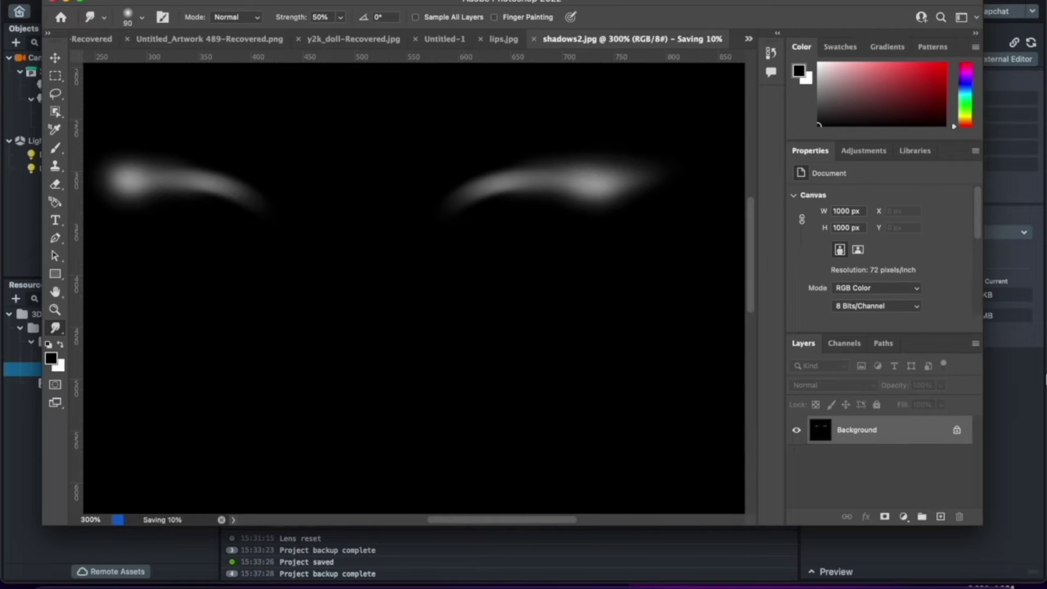
click(1020, 395)
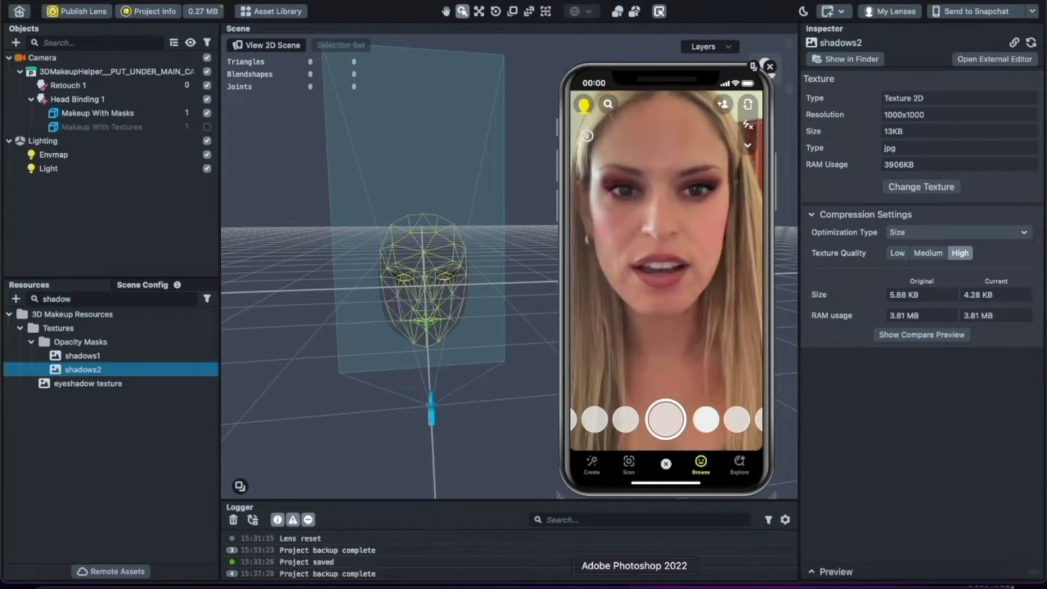
click(634, 583)
Step: Marquee around the left stroke, cancel the fill dialog, and zoom out to the full canvas
click(56, 76)
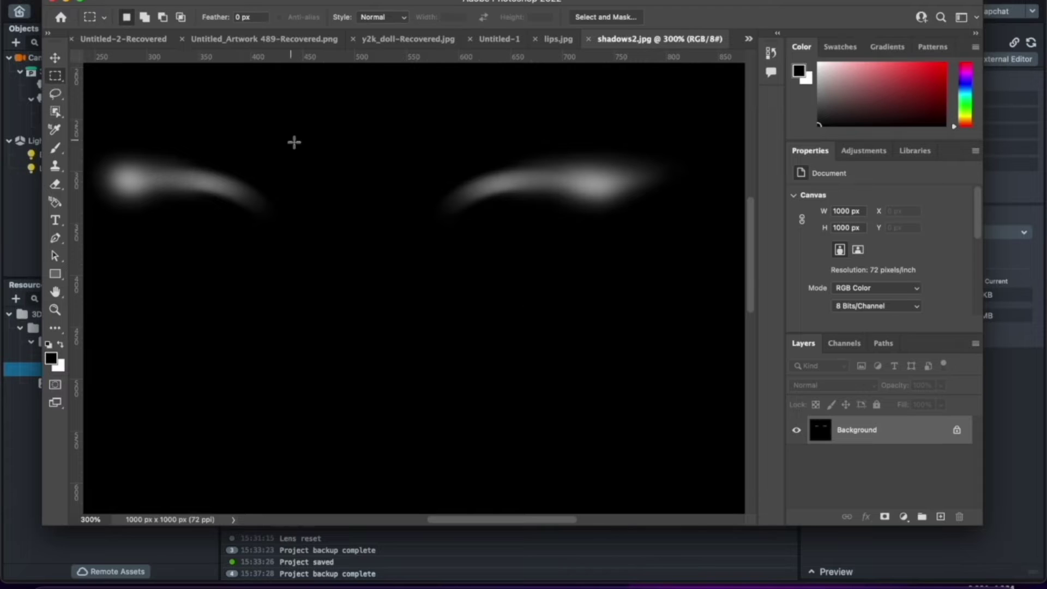
drag(315, 145, 94, 318)
key(BackSpace)
key(Return)
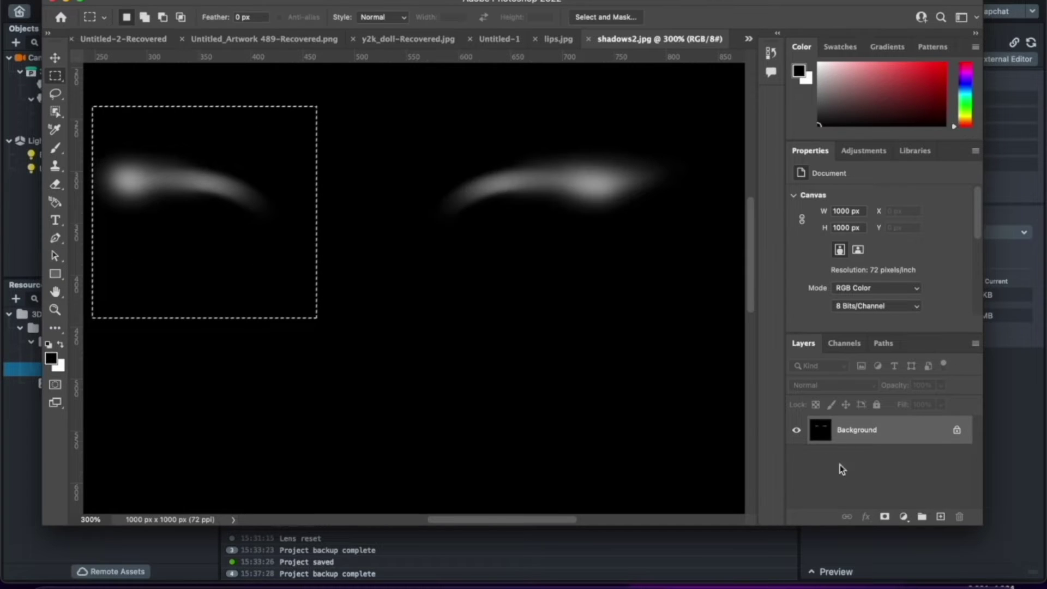
key(super+1)
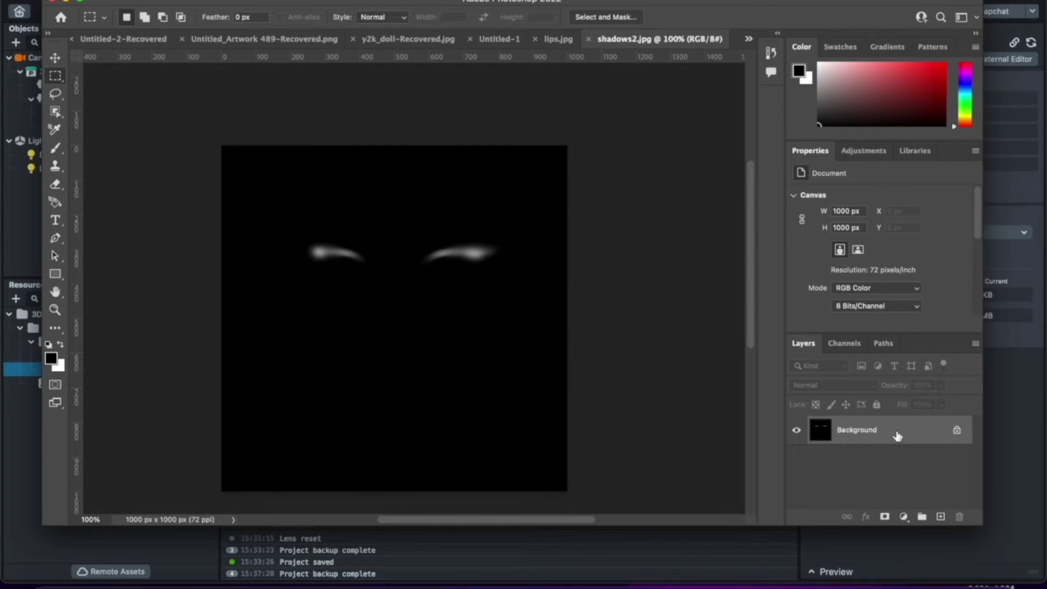
Step: Duplicate the Background layer and flip the copy horizontally
drag(897, 434, 940, 516)
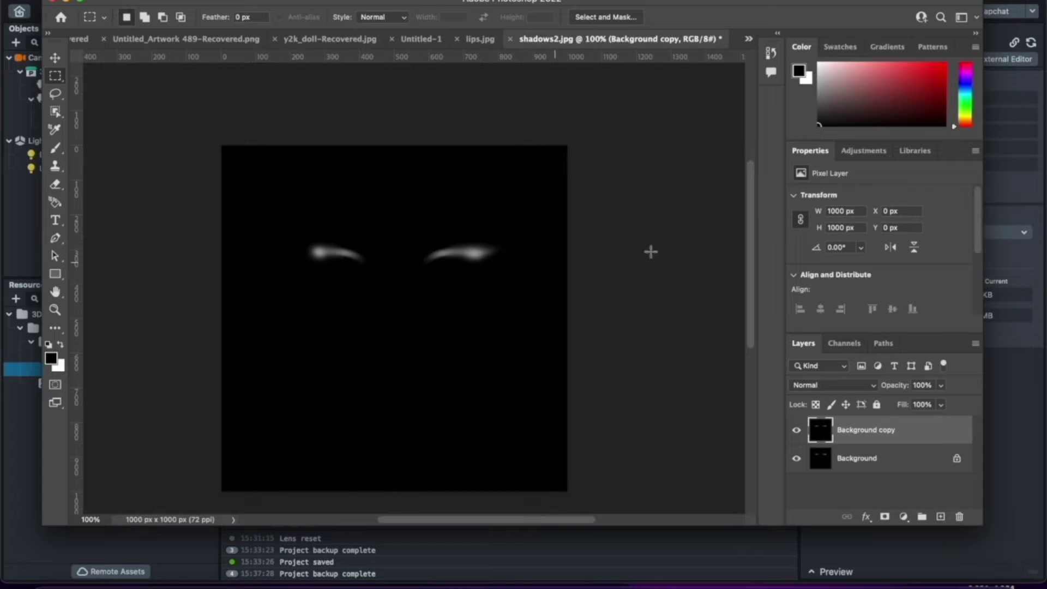
key(super+z)
drag(859, 434, 940, 517)
key(super+a)
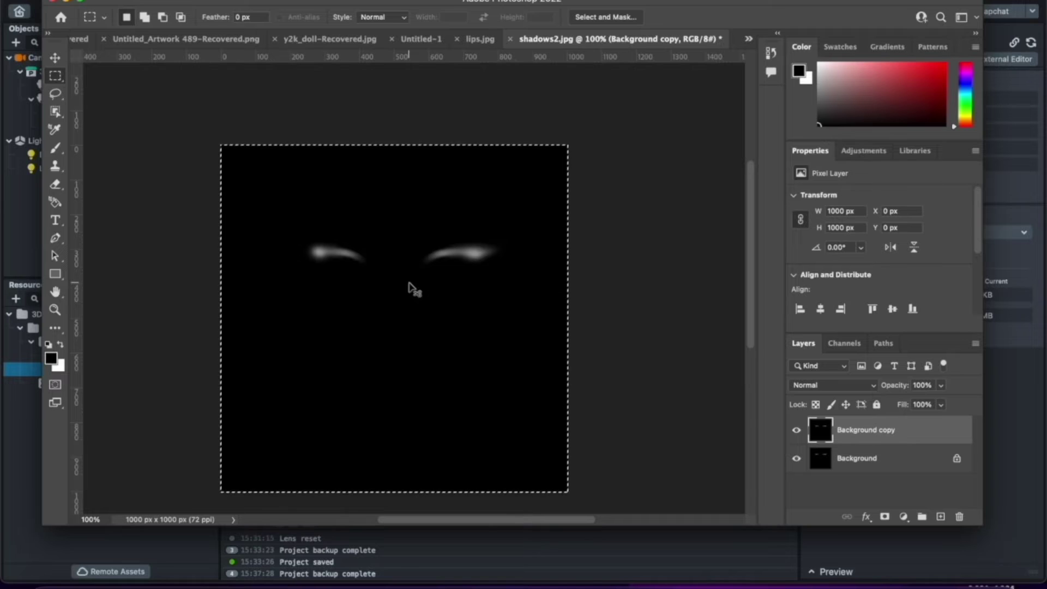
key(super+t)
right_click(404, 279)
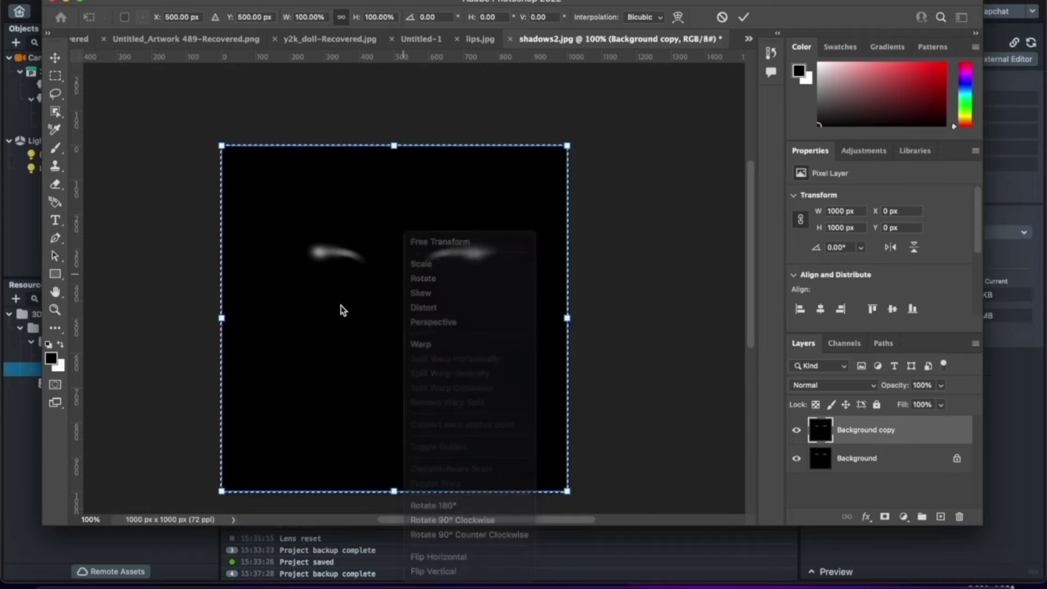
right_click(374, 322)
click(418, 554)
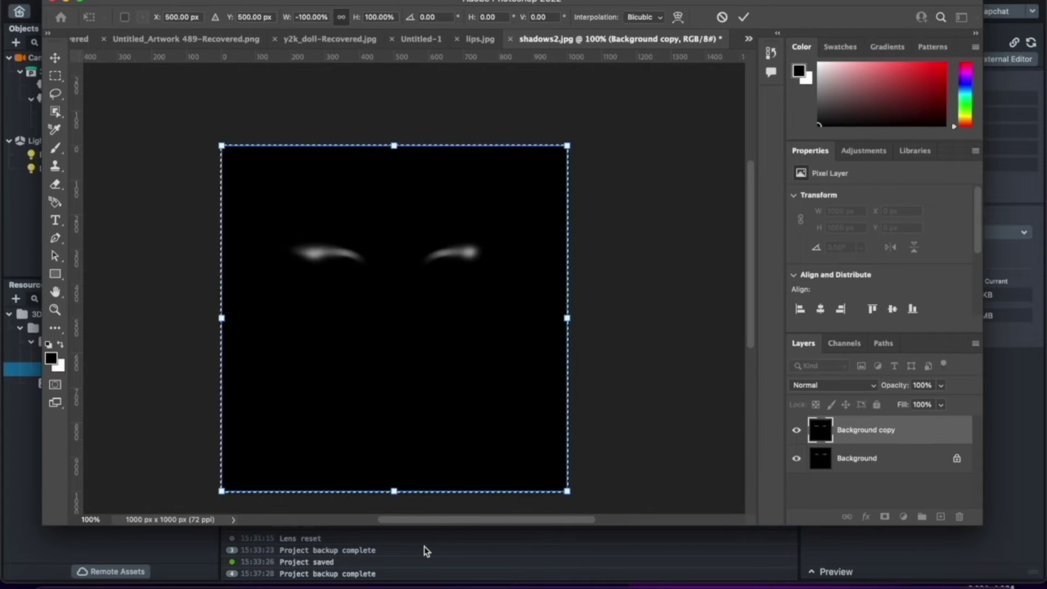
key(Return)
Step: Keep only the mirrored right half, merge it into Background, deselect, and save shadows2
drag(223, 146, 397, 488)
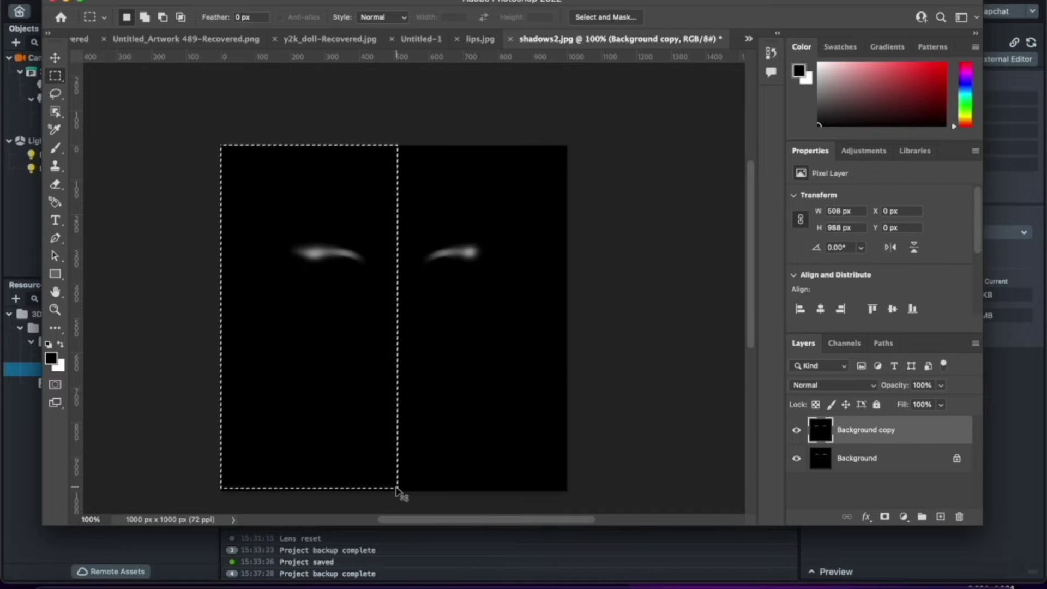
key(super+shift+i)
click(856, 458)
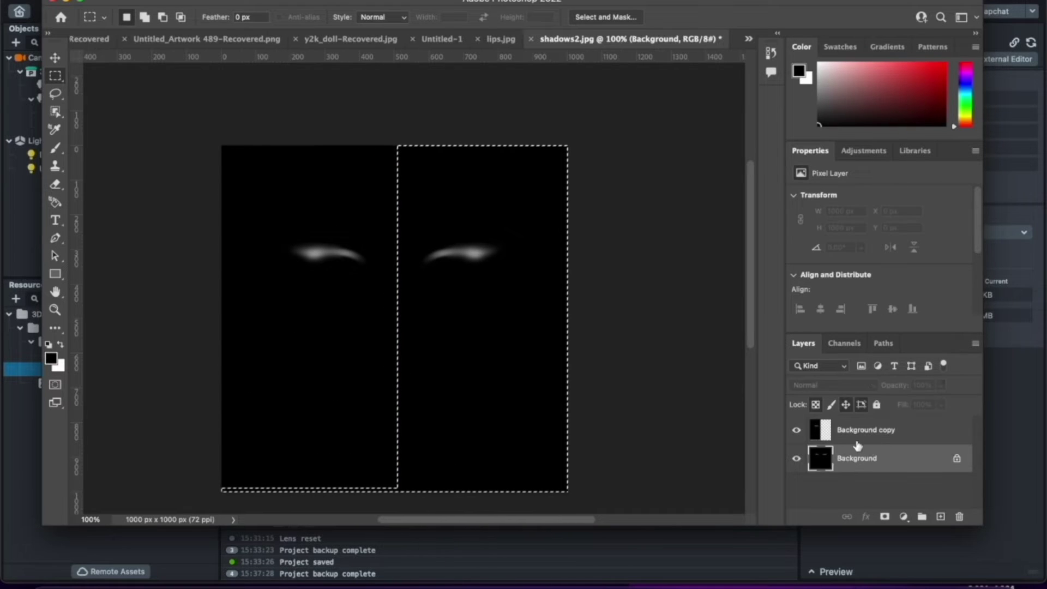
click(856, 431)
key(super+e)
key(super+d)
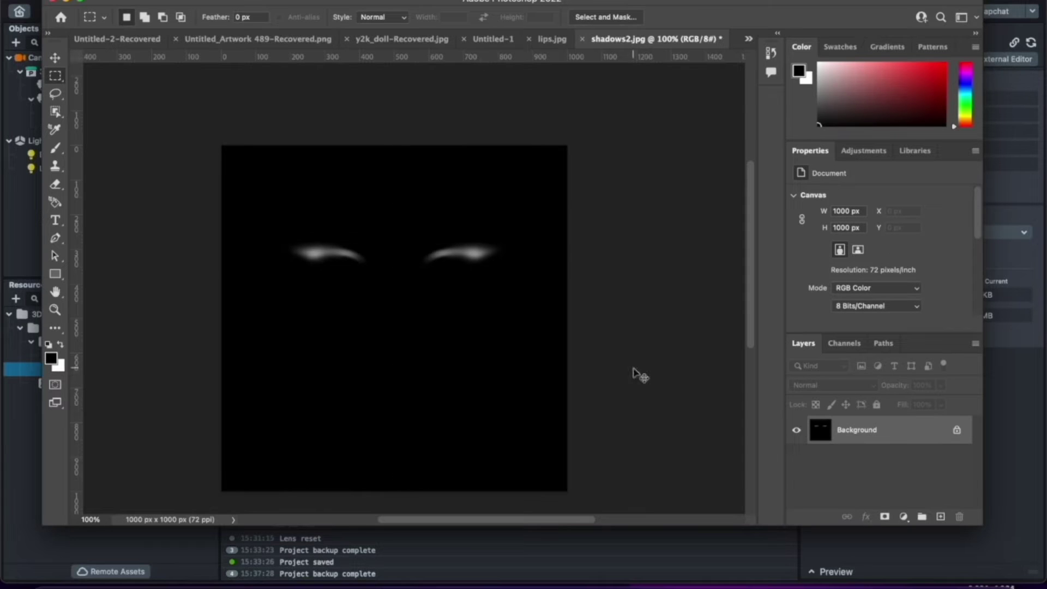
key(super+s)
click(944, 558)
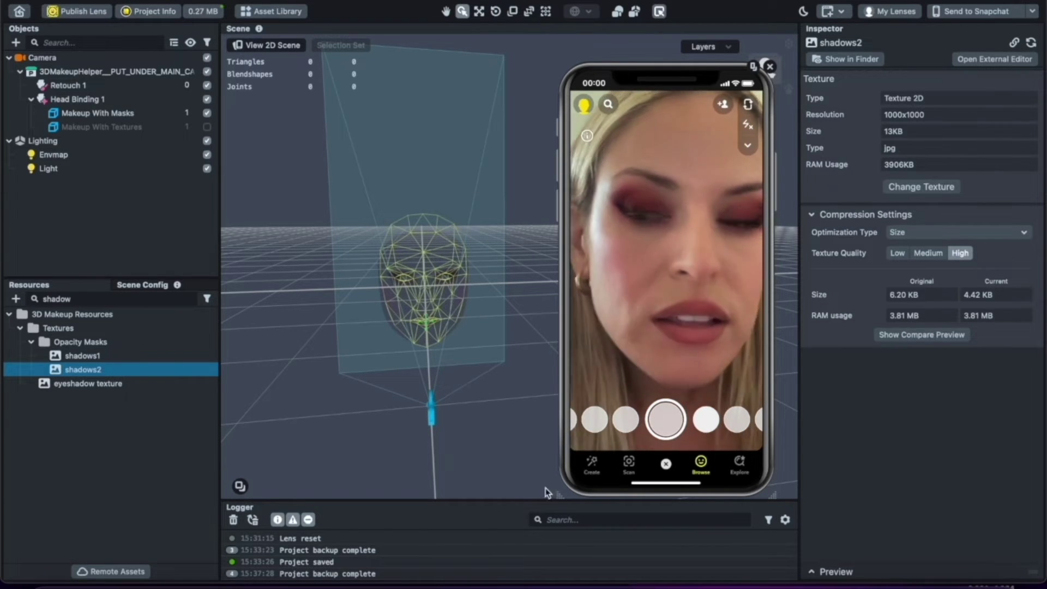
Step: Open Makeup Colors Setup from Makeup With Masks and drag Lips Highlight alpha to 1.00
click(128, 113)
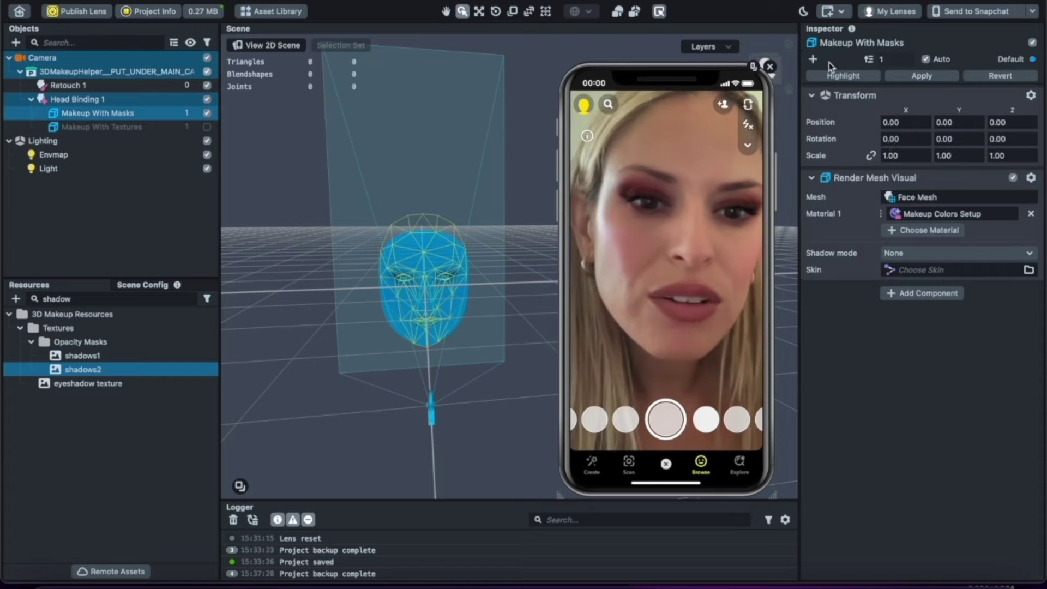
right_click(925, 214)
click(946, 242)
scroll(946, 382, down, 4)
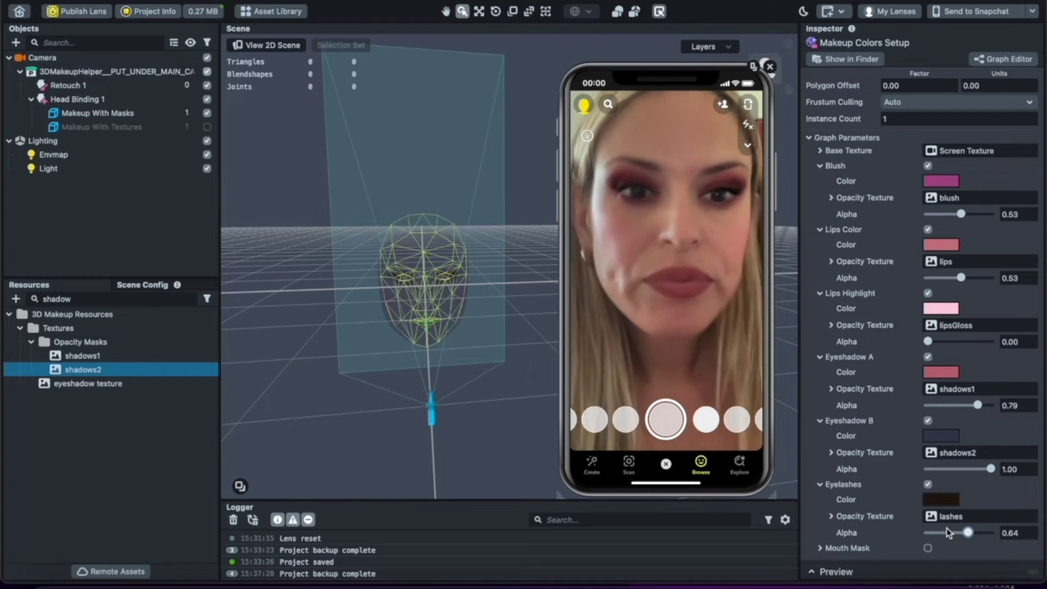
drag(928, 341, 1008, 342)
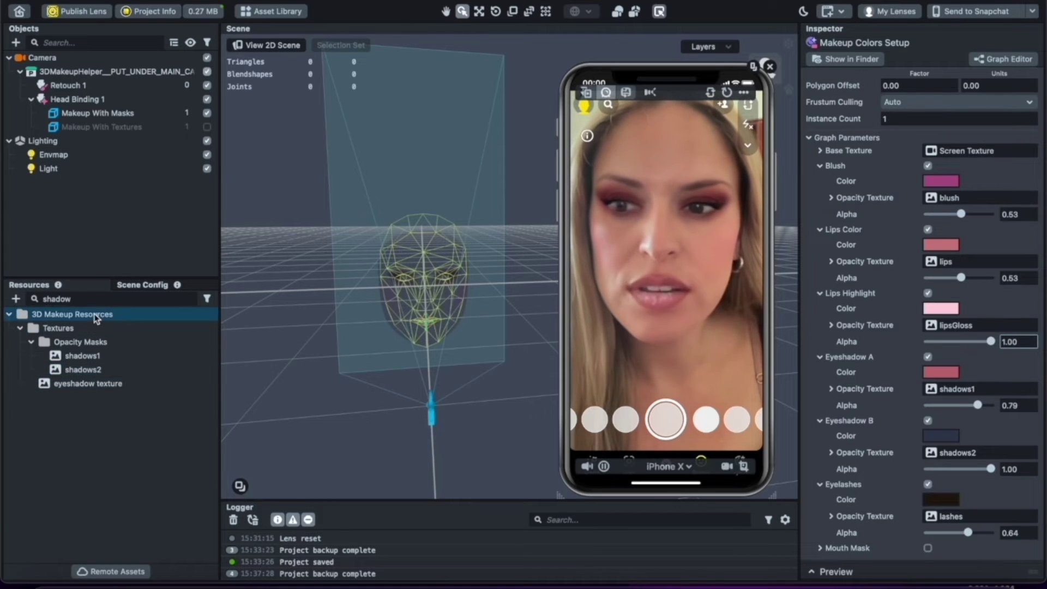
Step: Clear the Resources search, reveal lipsGloss.jpg in Finder, and open it zoomed in Photoshop
click(93, 299)
key(BackSpace)
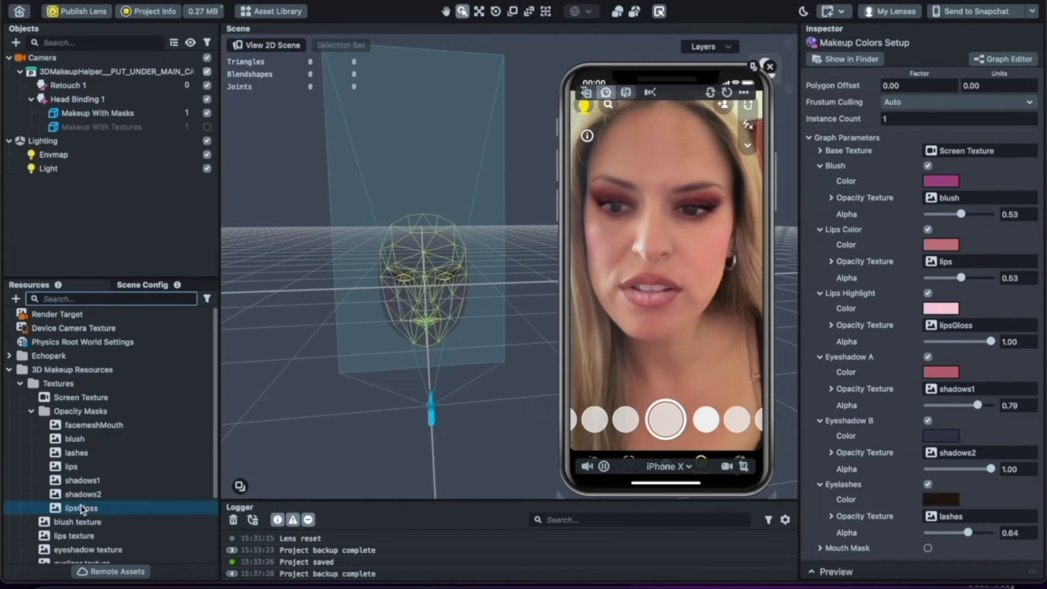
scroll(85, 438, down, 1)
click(84, 437)
click(72, 424)
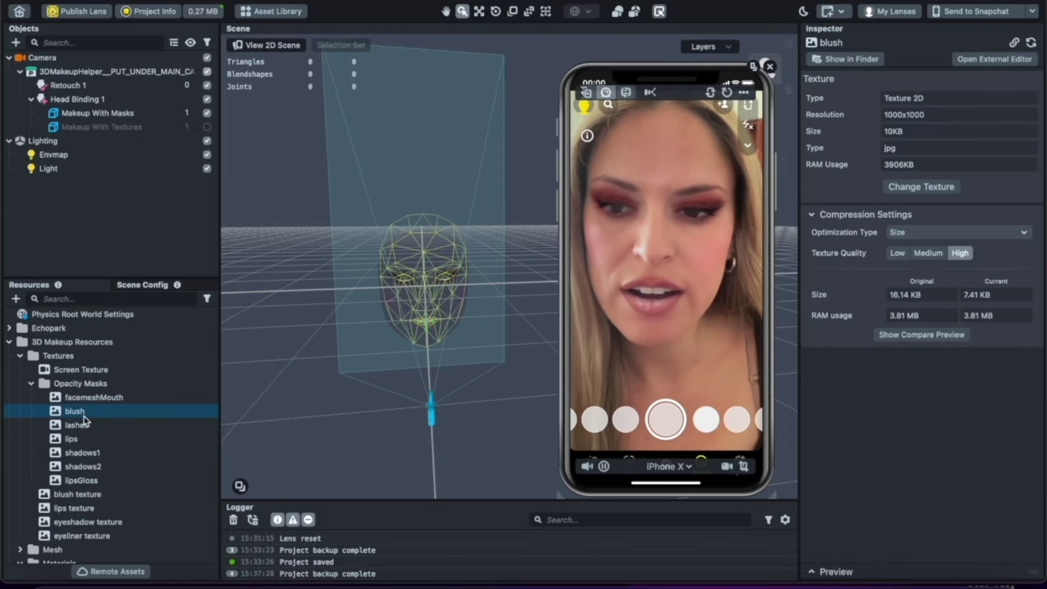
click(76, 481)
right_click(76, 480)
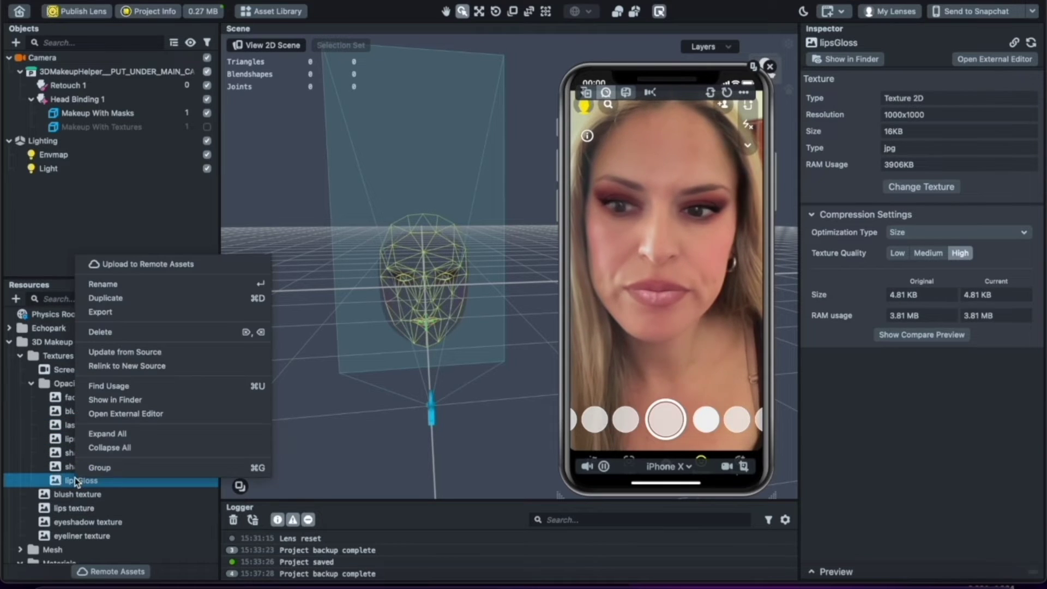
click(156, 400)
drag(444, 137, 661, 582)
key(super+equal)
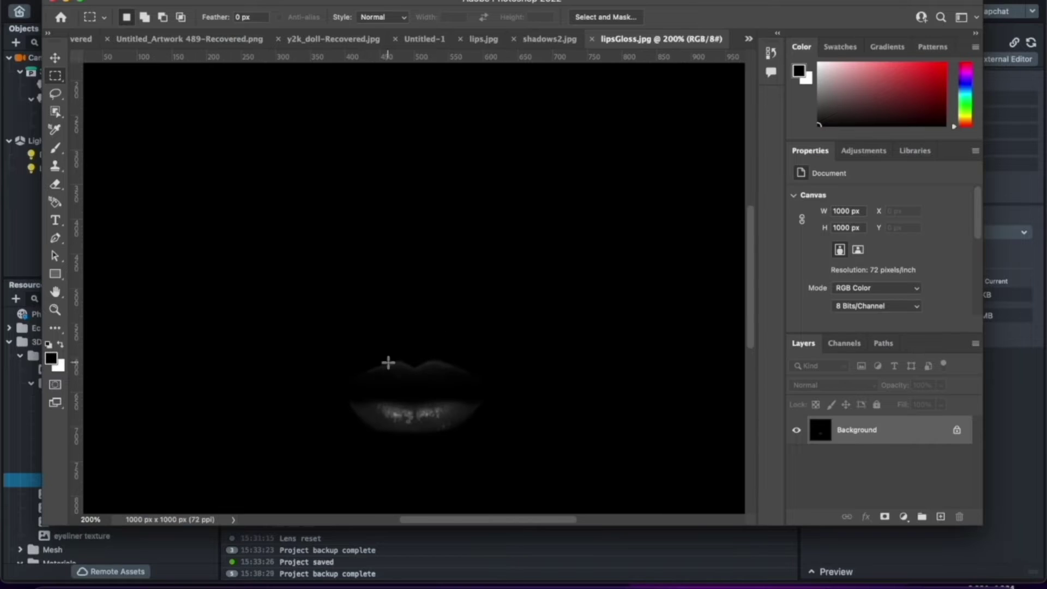
Step: Paint black over the gloss below the lips and save lipsGloss.jpg, confirming JPEG Options
click(59, 190)
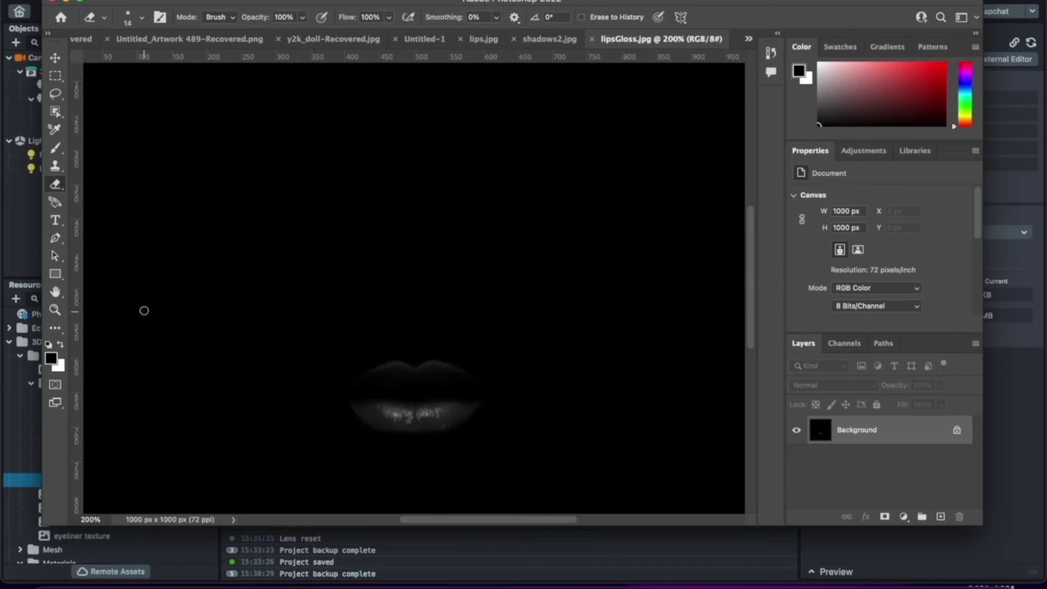
click(54, 150)
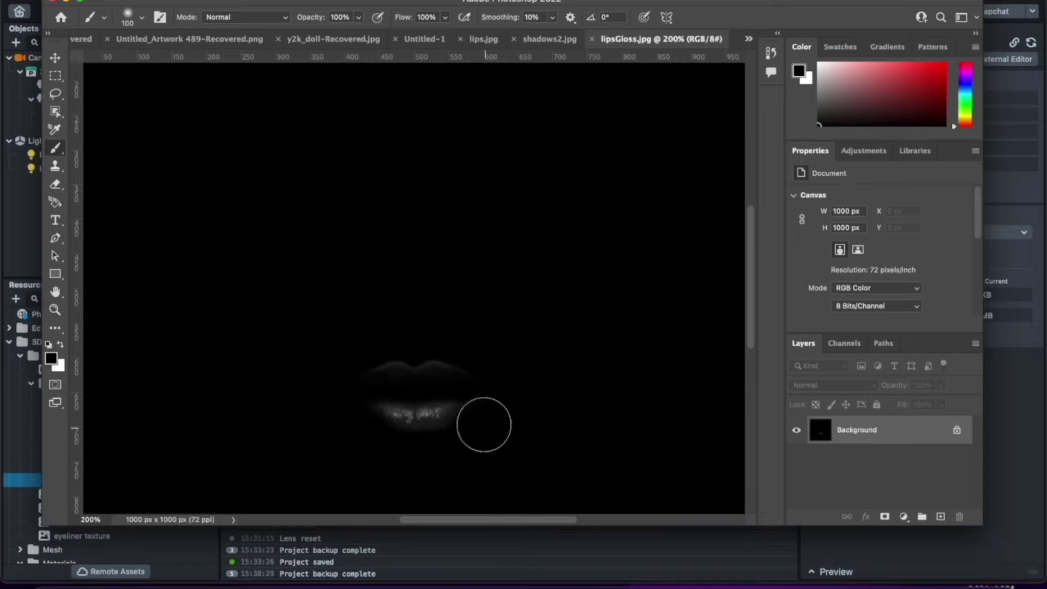
drag(484, 425, 462, 442)
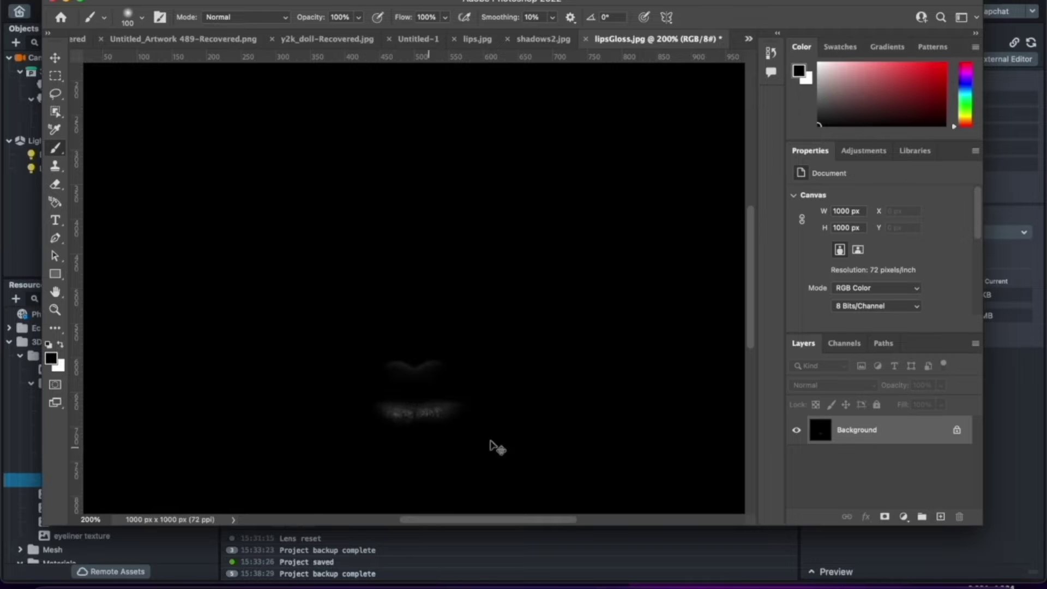
key(ctrl+s)
key(Return)
click(1014, 447)
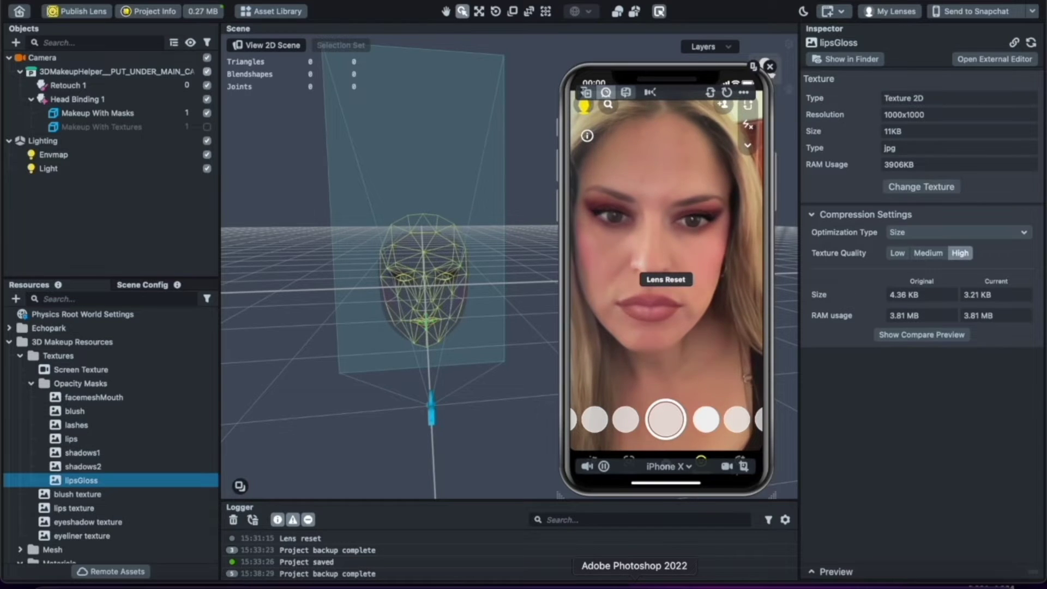
Step: Paint black across the lower-lip gloss to dim it, re-save, and preview in Lens Studio
click(635, 584)
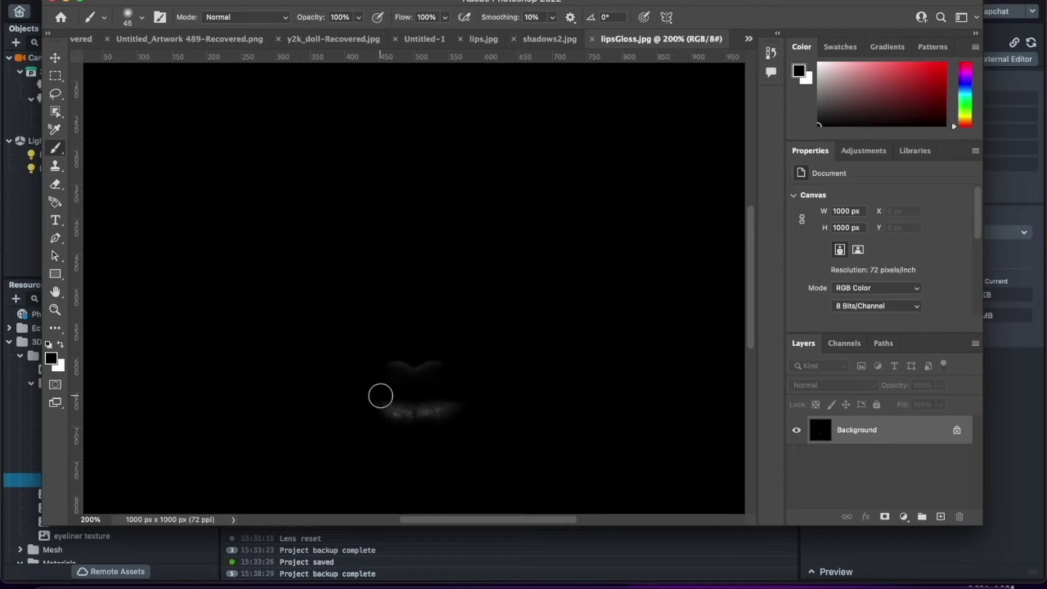
drag(454, 394, 419, 398)
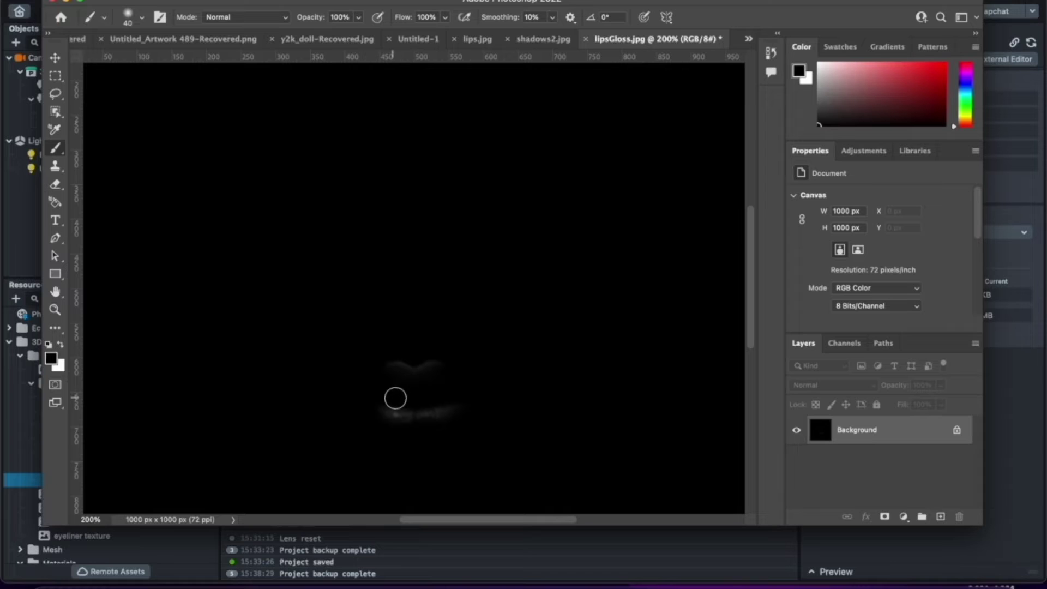
key(super+s)
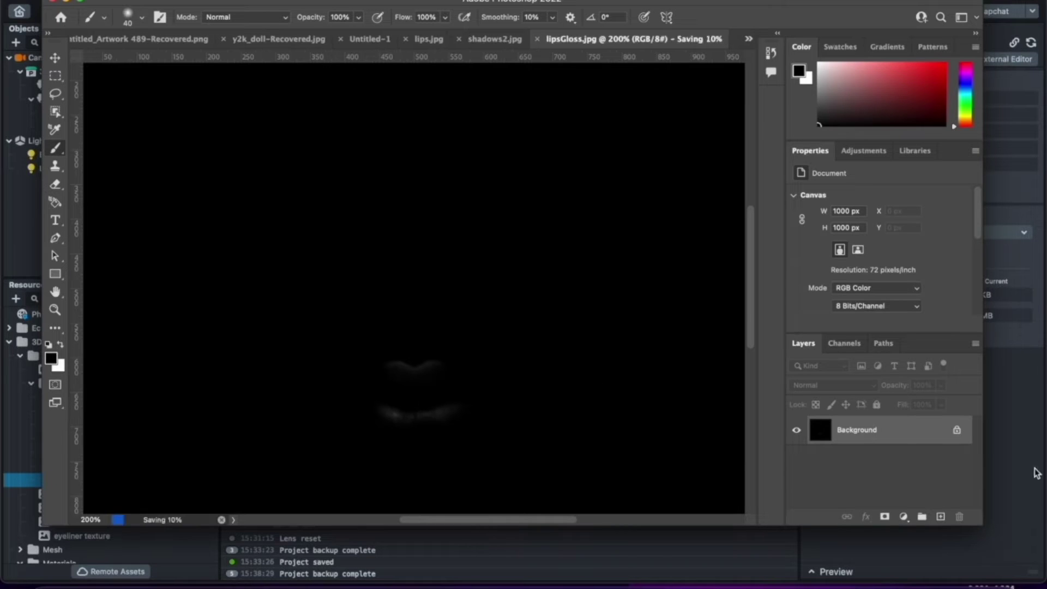
click(1038, 473)
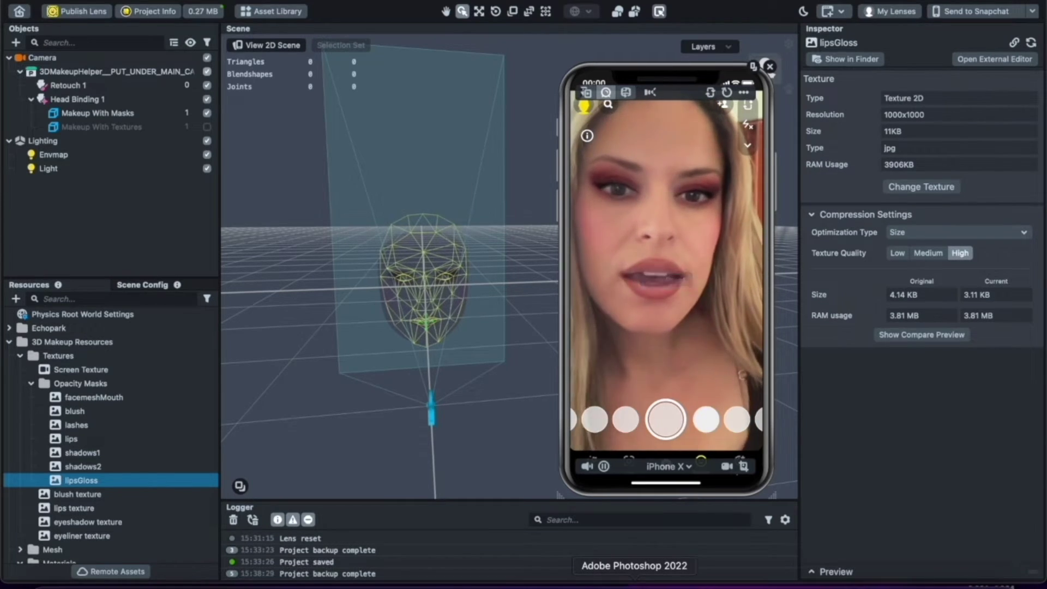
click(576, 581)
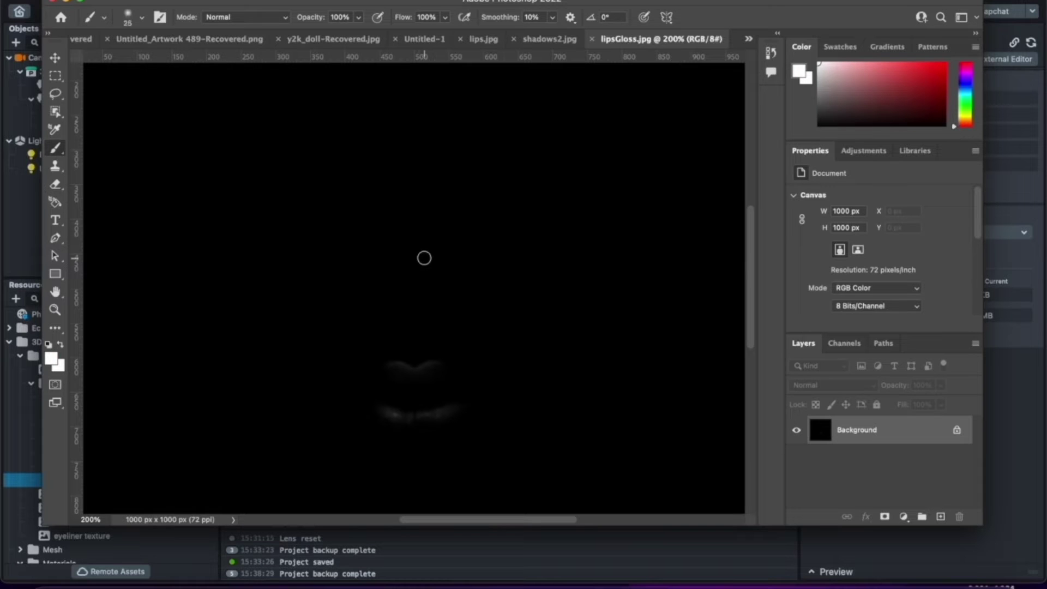
Step: Paint a white highlight dot above the lips, save, and preview it in Lens Studio
click(424, 258)
key(super+s)
click(966, 542)
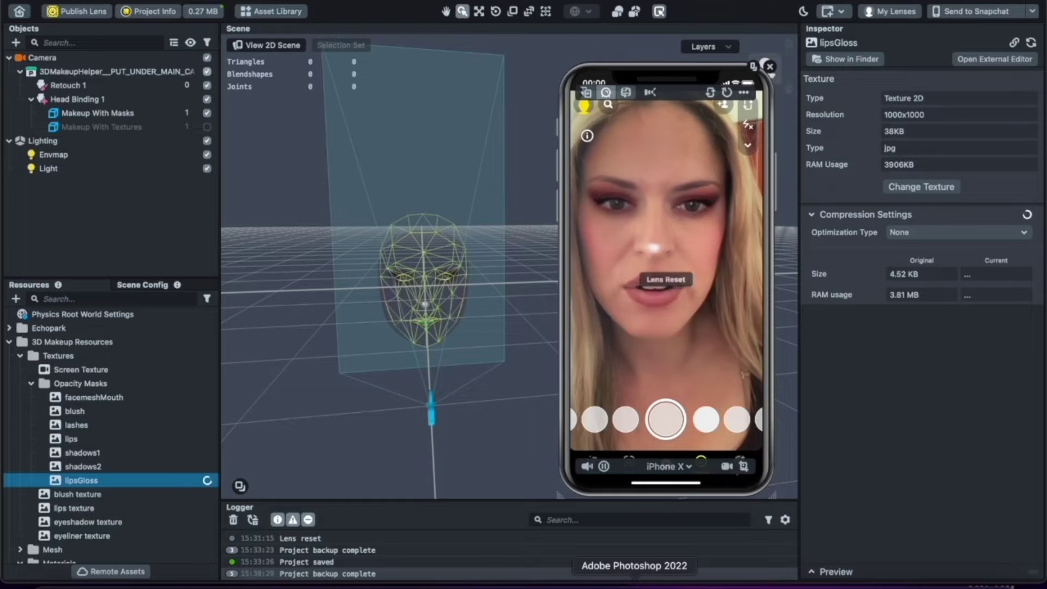
click(634, 582)
Step: Enlarge the brush, enable Vertical symmetry, re-save lipsGloss, and review it in Lens Studio
click(58, 185)
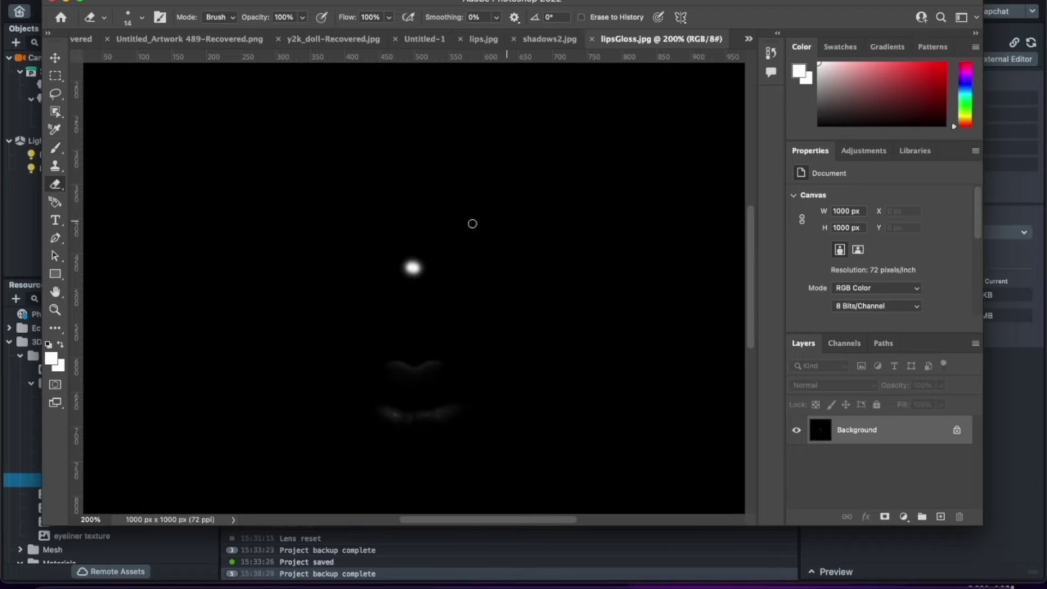
click(57, 147)
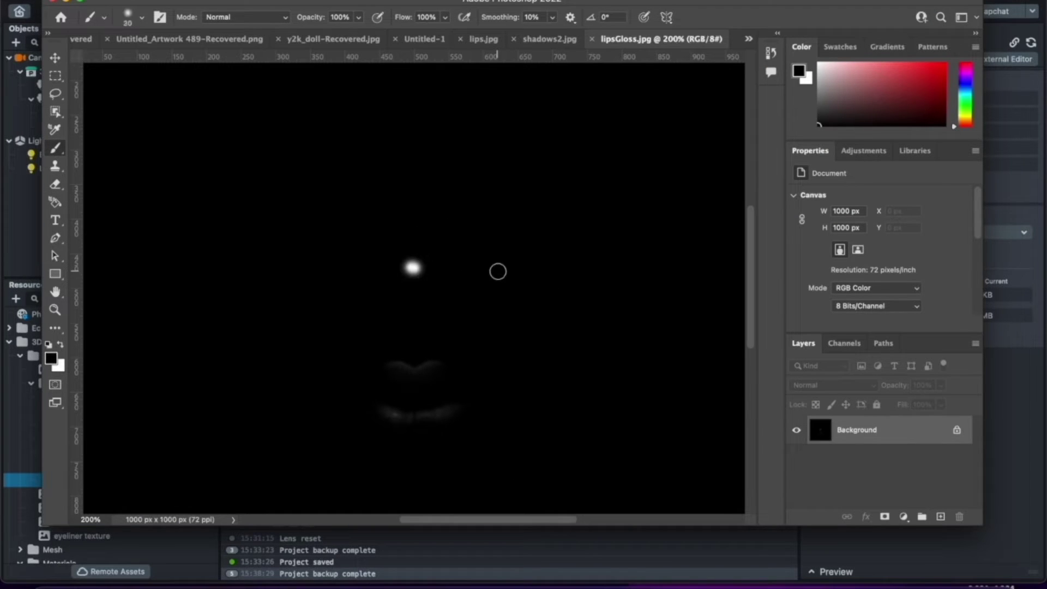
key(bracketright)
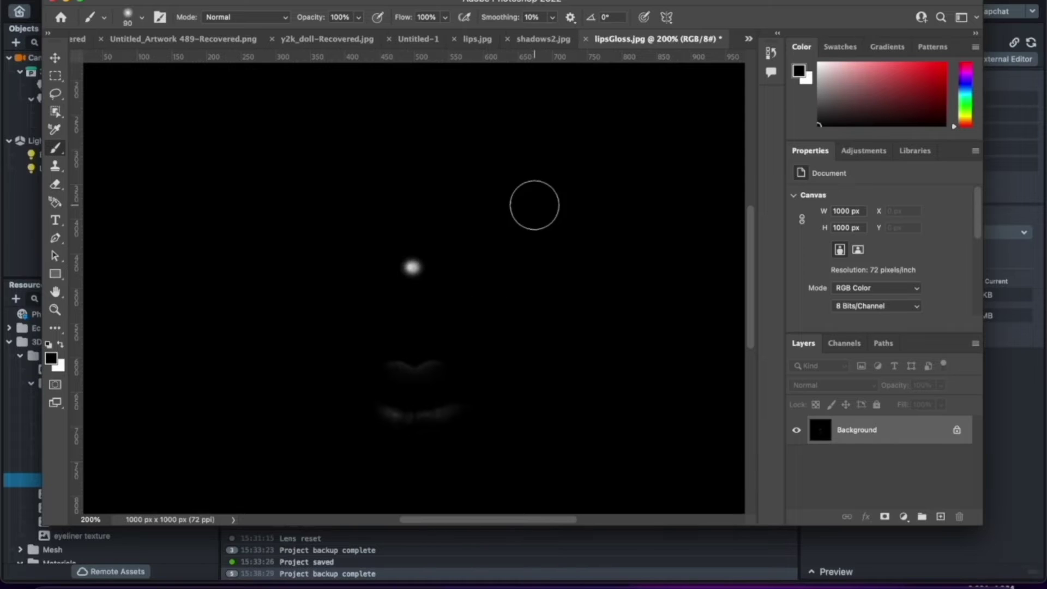
click(666, 17)
click(686, 57)
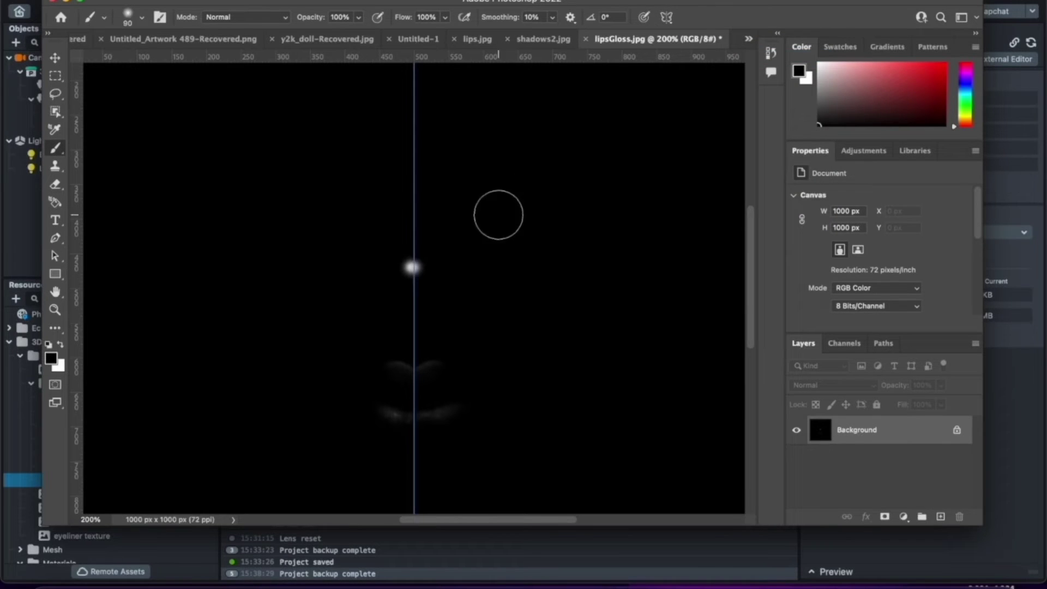
key(super+s)
click(845, 545)
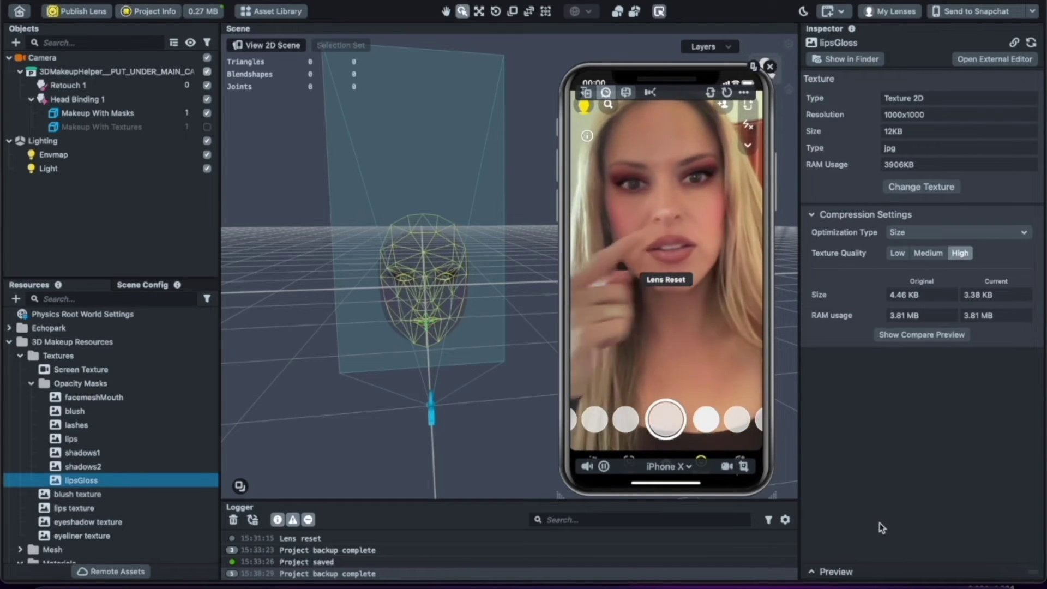
click(634, 586)
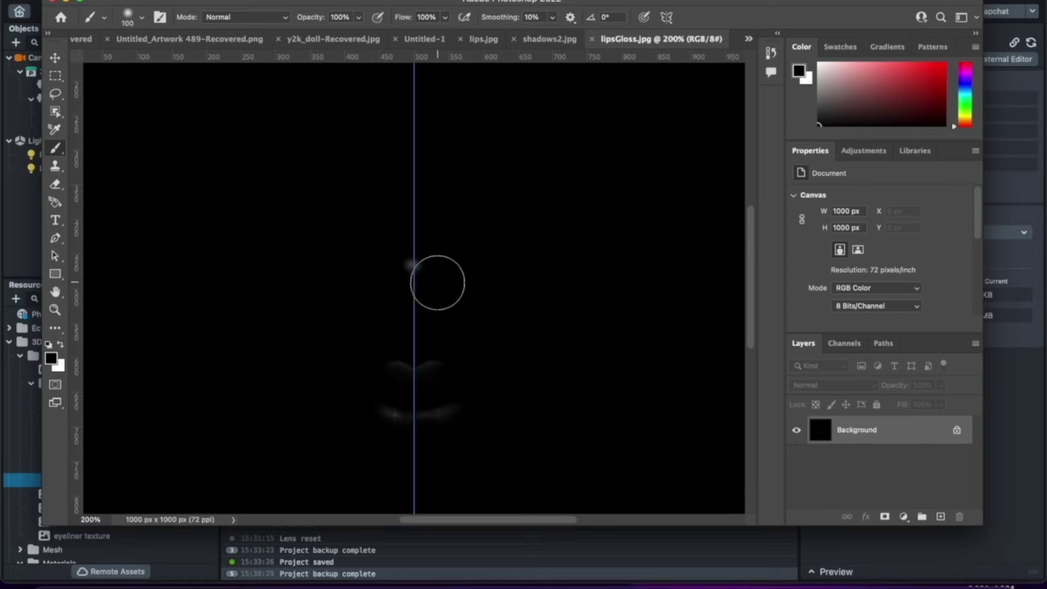
key(super+s)
click(1030, 431)
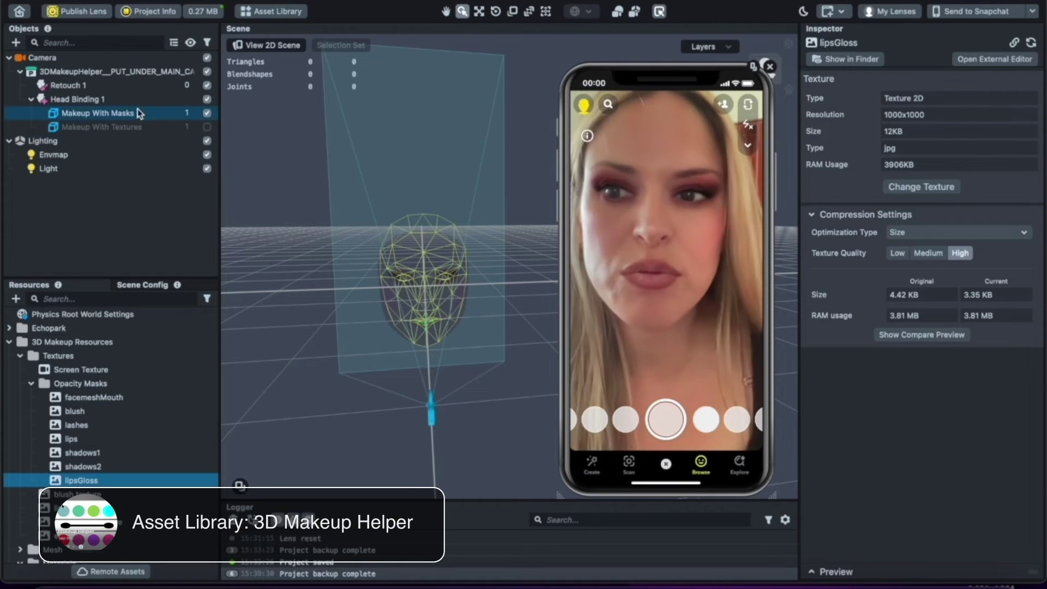
click(68, 73)
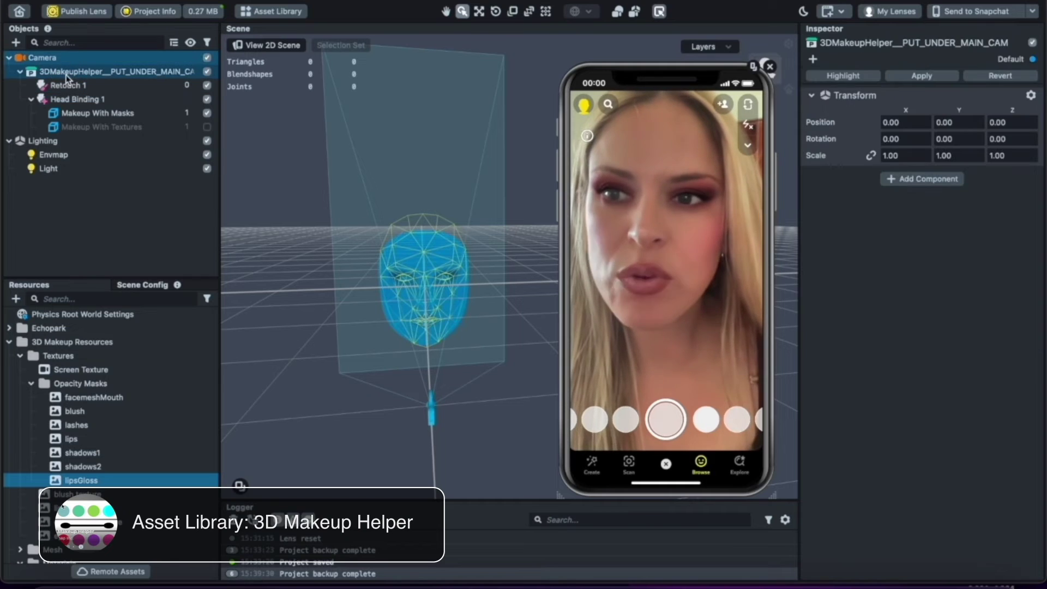
Step: In Makeup Colors Setup, set blush Alpha to 0.41 and lips colour Alpha to 0.00
click(81, 114)
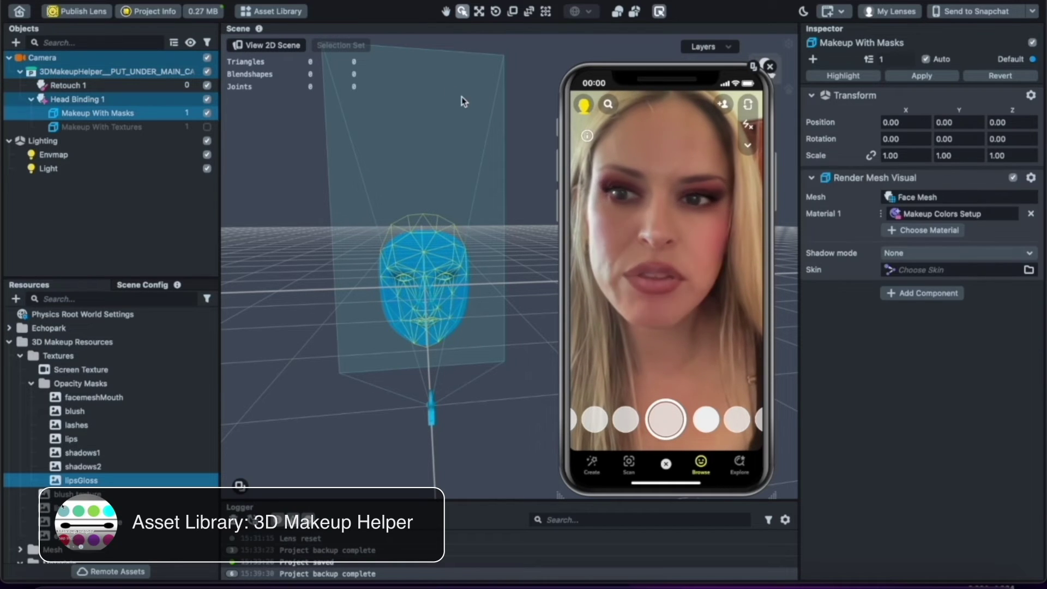
right_click(923, 218)
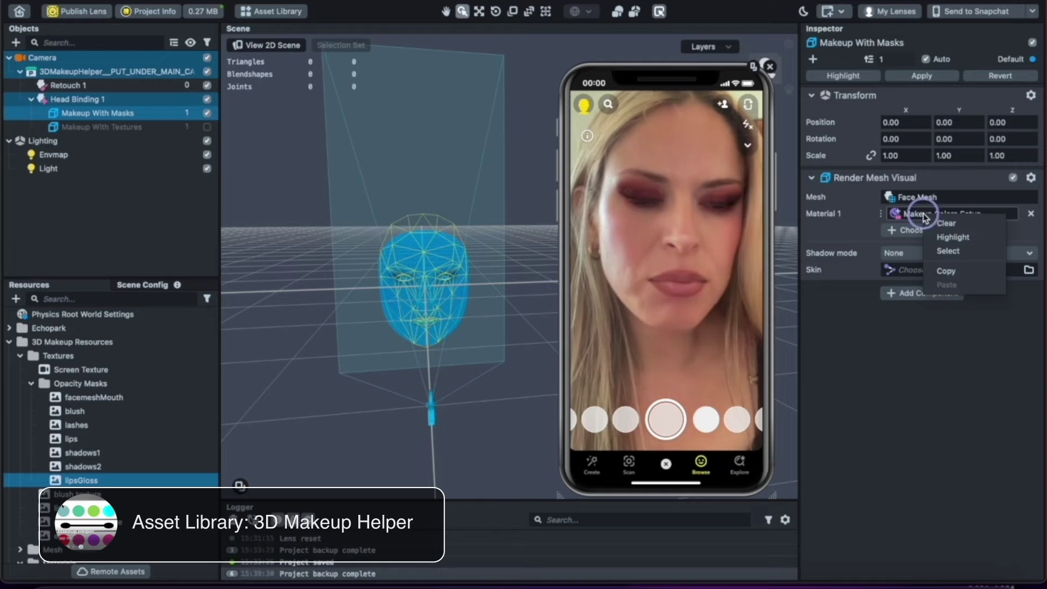
click(966, 253)
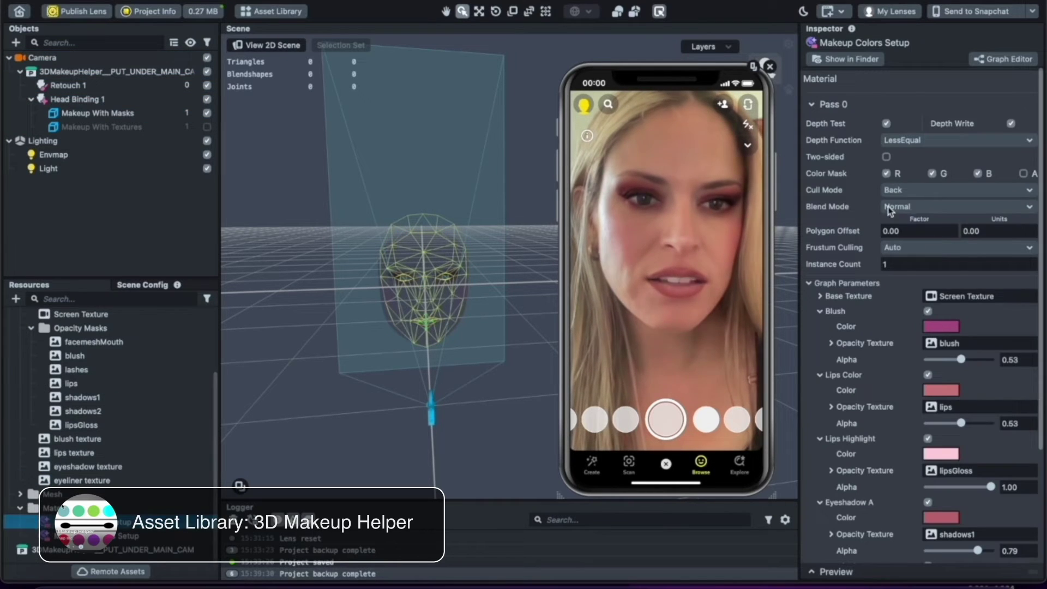
scroll(953, 320, down, 2)
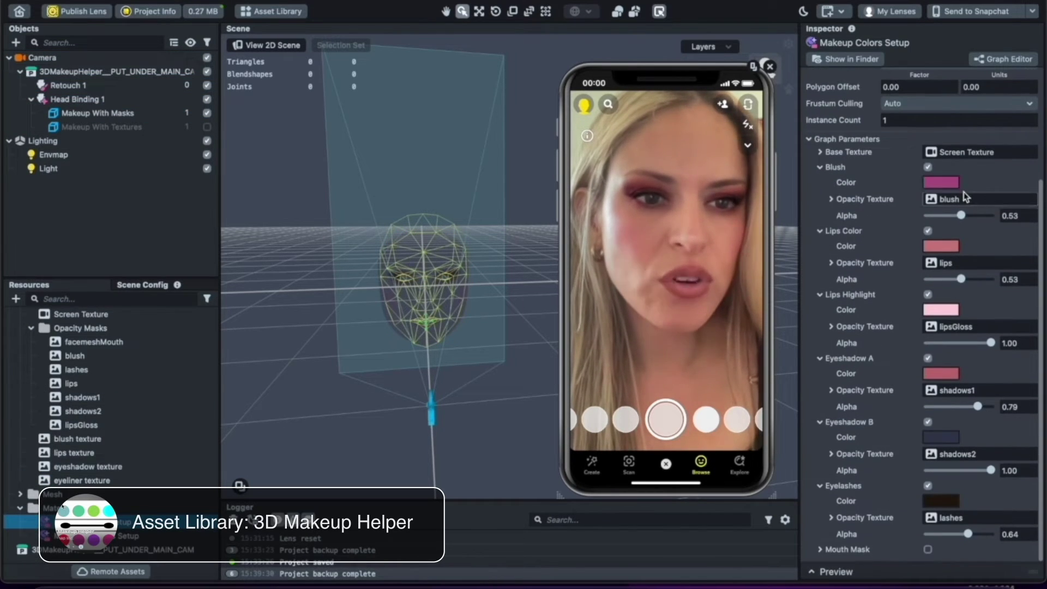
drag(953, 217, 956, 220)
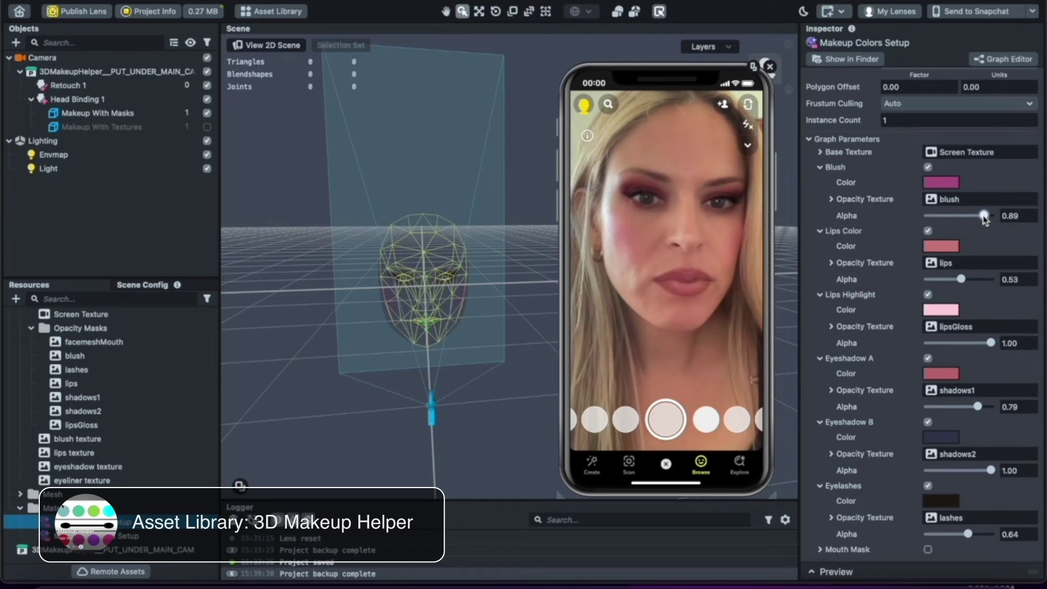
drag(961, 279, 914, 284)
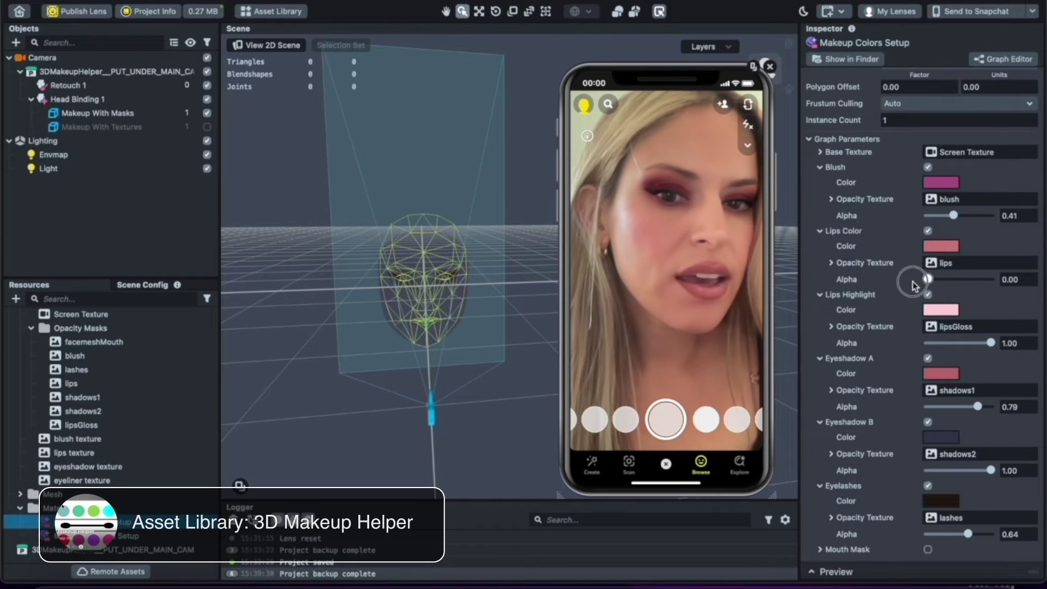
Step: Reveal the lips.jpg opacity texture file in Finder, then return to Lens Studio
right_click(950, 262)
click(976, 300)
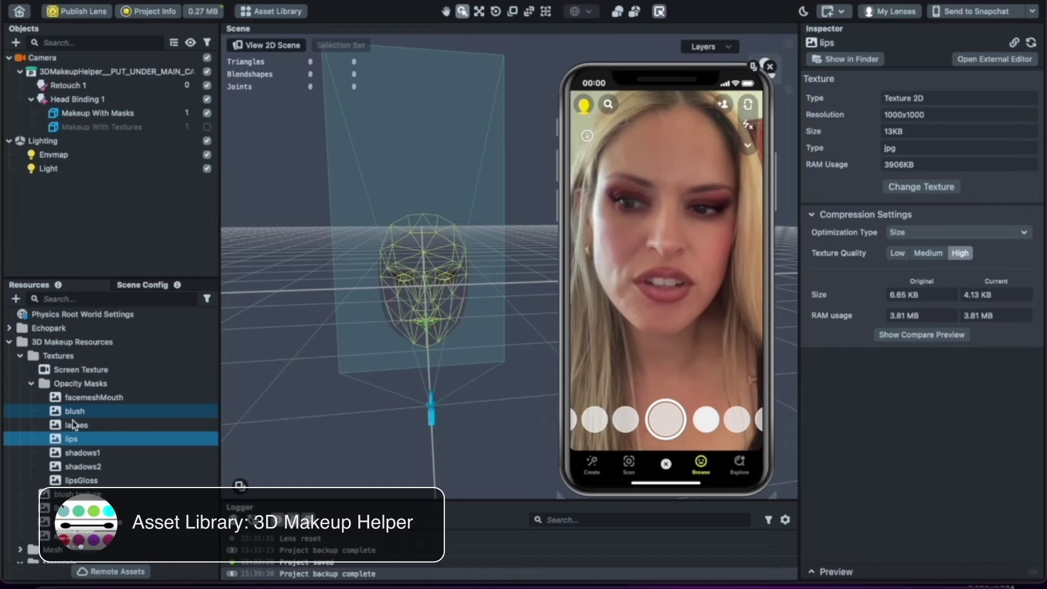
right_click(74, 439)
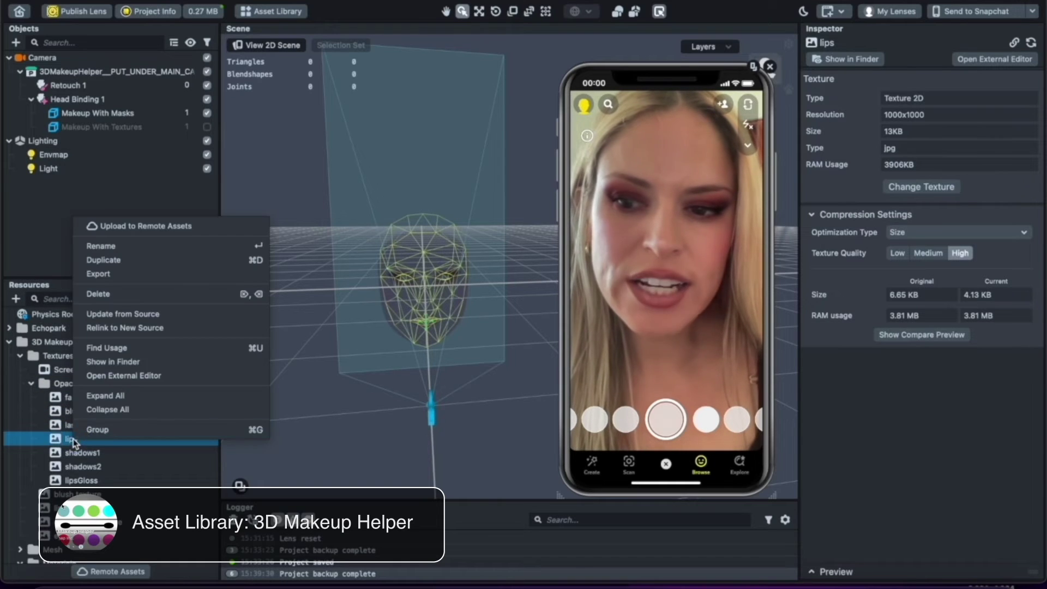
click(127, 362)
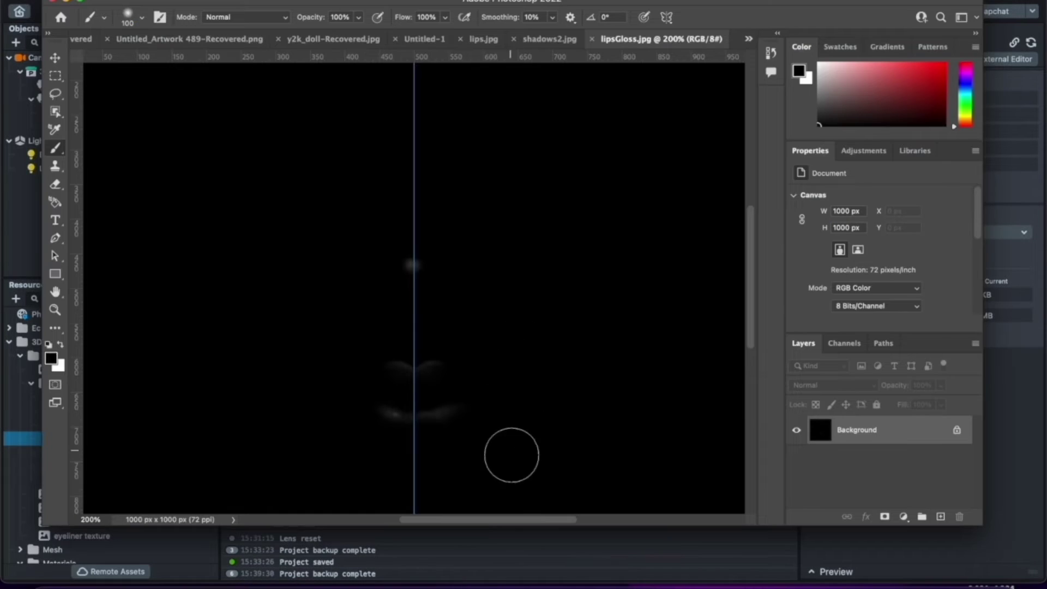
click(993, 453)
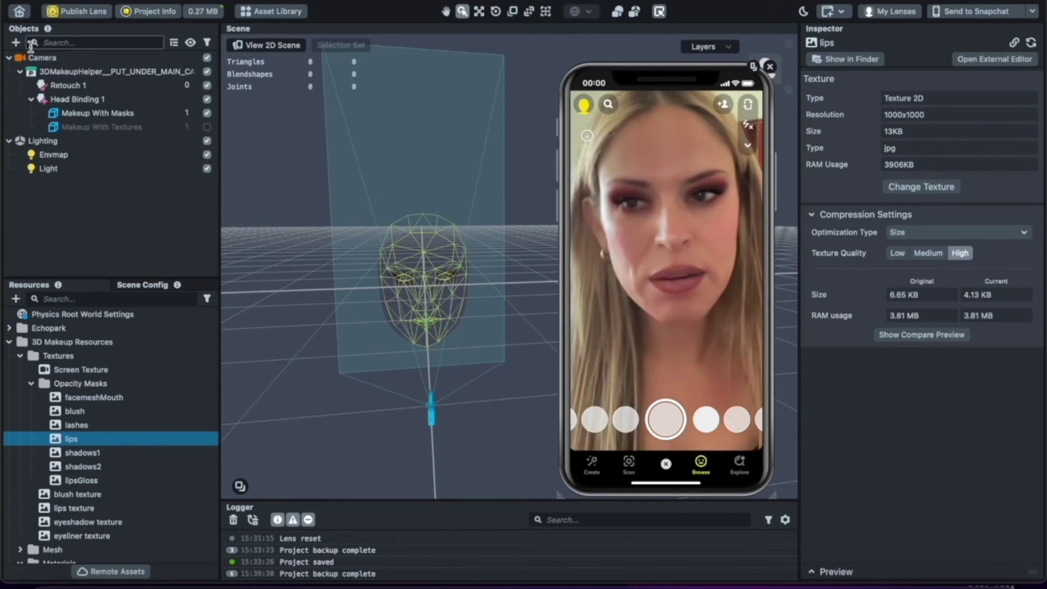
mouse_move(64, 114)
mouse_down()
mouse_move(54, 107)
mouse_move(65, 105)
mouse_up()
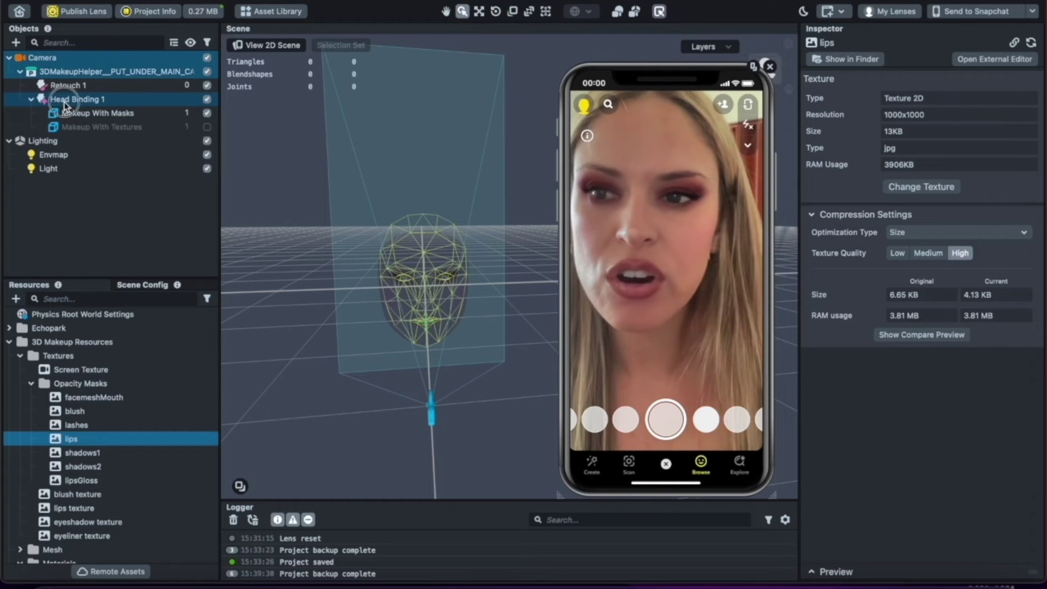
Step: Add a Face Mesh from Head Binding 1, searching 'fa', and select the new object
click(65, 101)
click(15, 46)
text(fa)
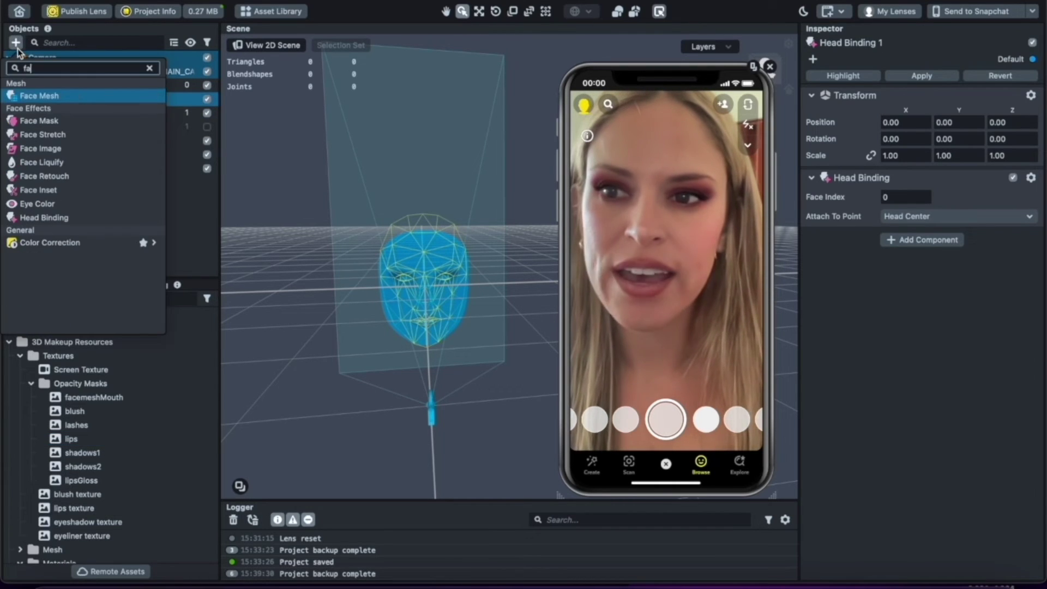
click(37, 97)
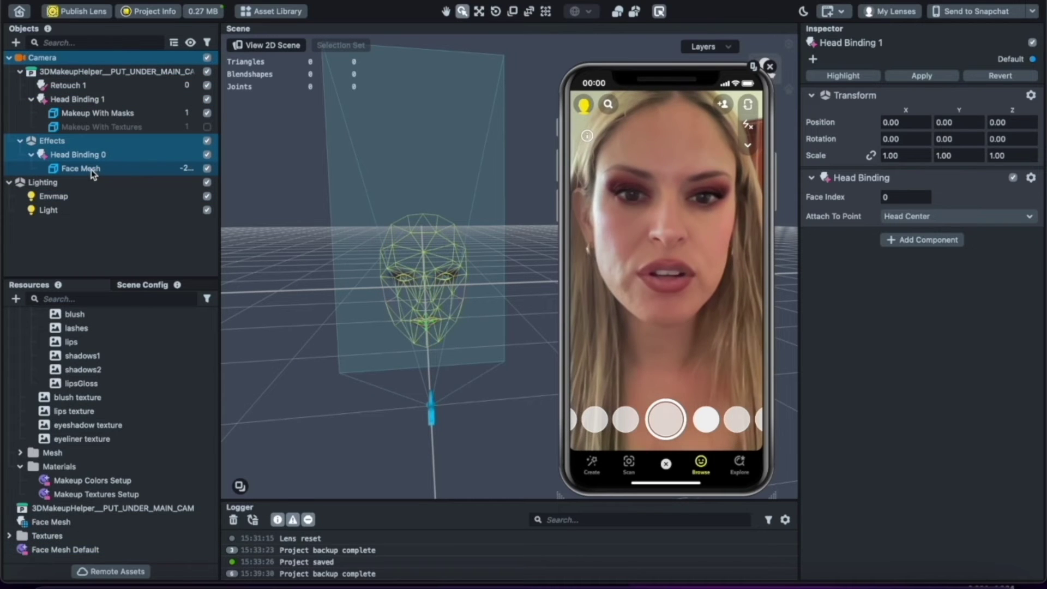
click(92, 172)
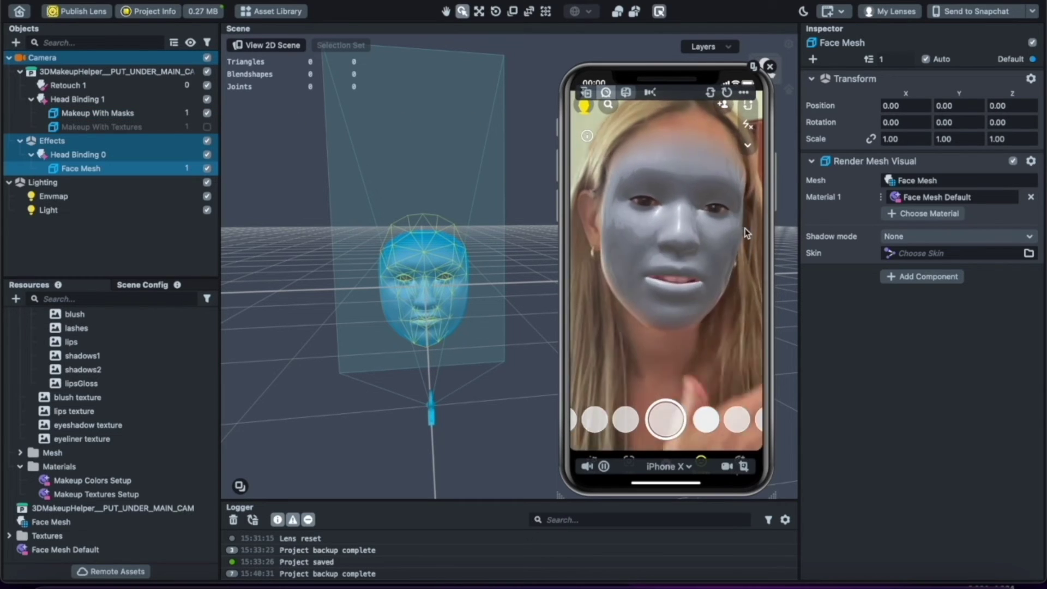
Step: Set the Face Mesh Default material's blend mode to Add after trying Multiply and Glass
click(910, 209)
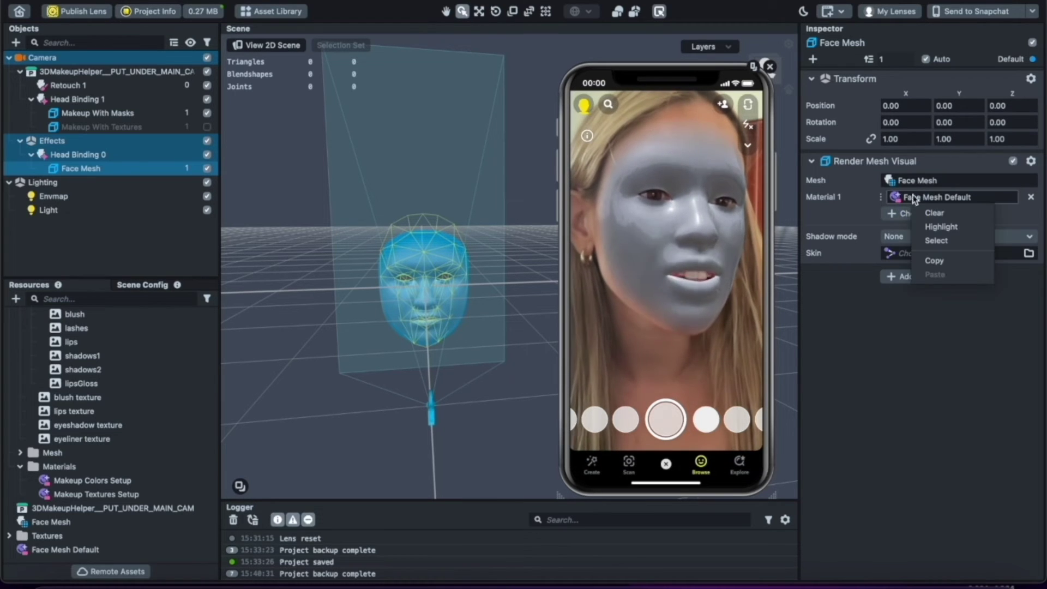
click(935, 238)
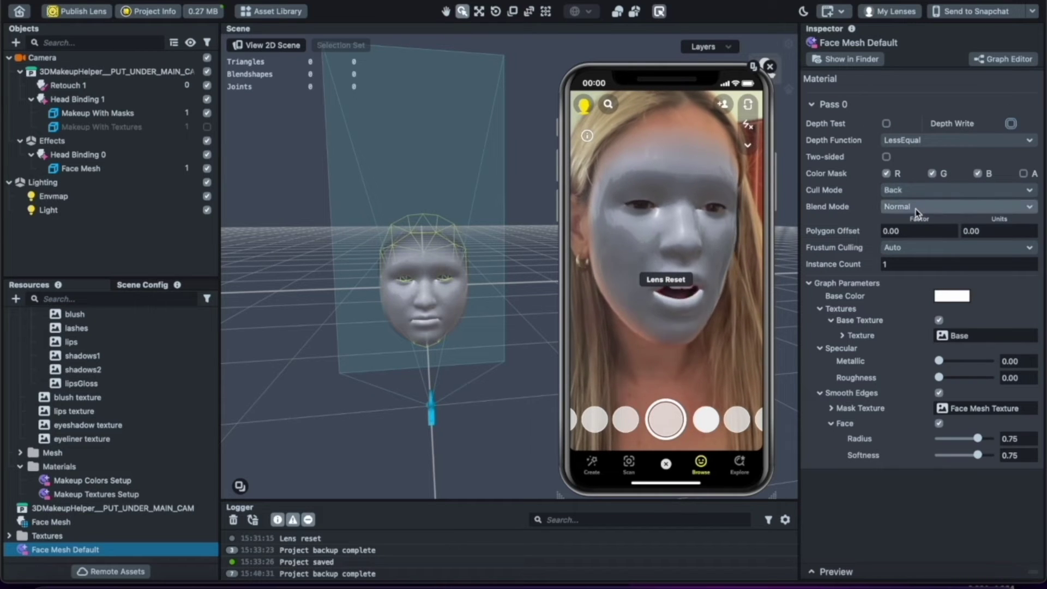
click(901, 207)
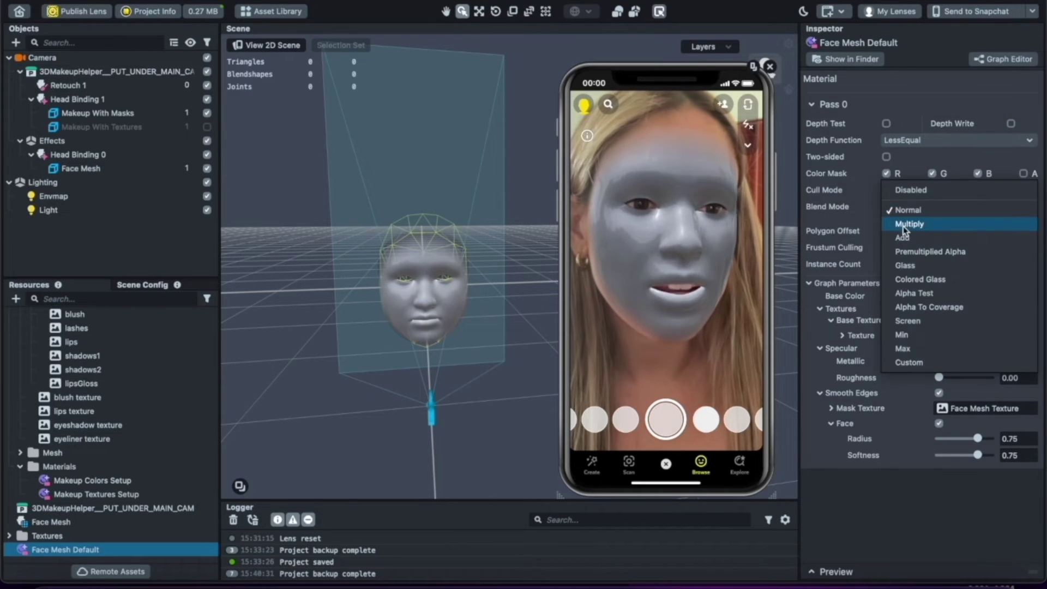
click(903, 227)
click(904, 209)
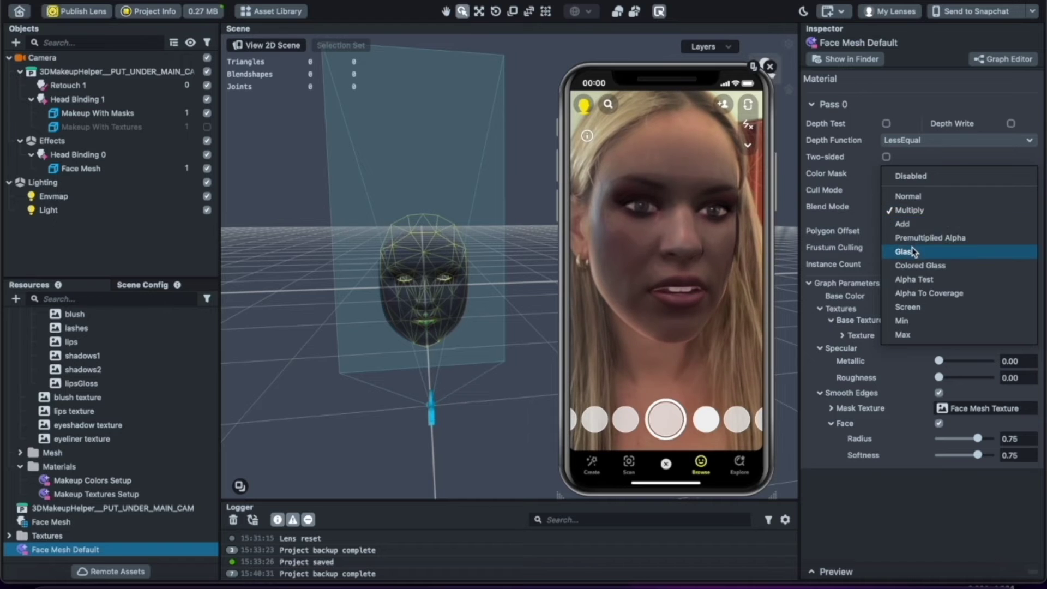
click(913, 252)
click(914, 209)
click(914, 185)
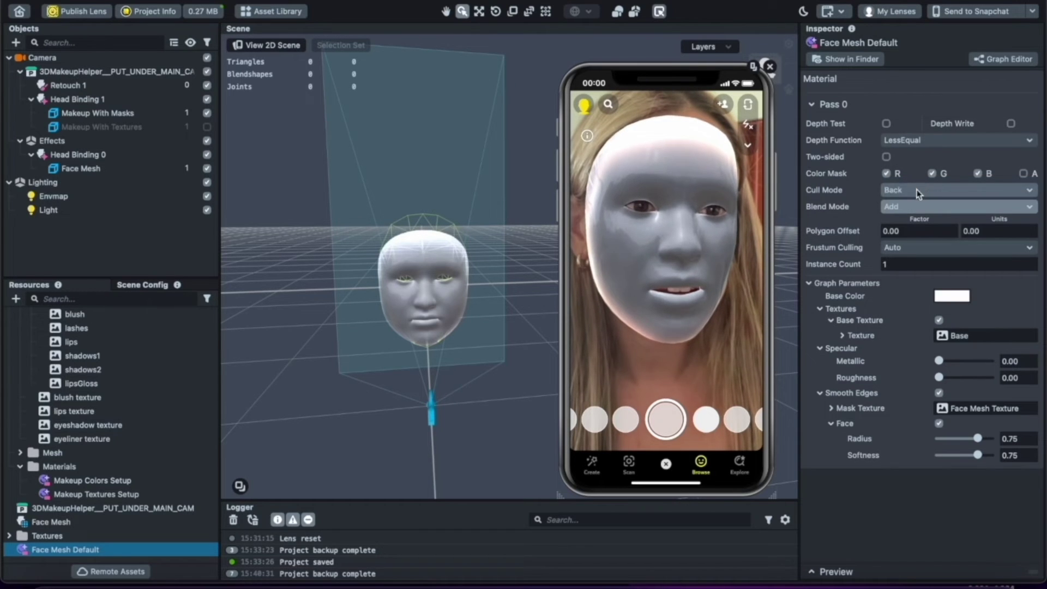
Step: Give the face mesh a black base colour at 22% opacity and edge radius 0.53
click(951, 295)
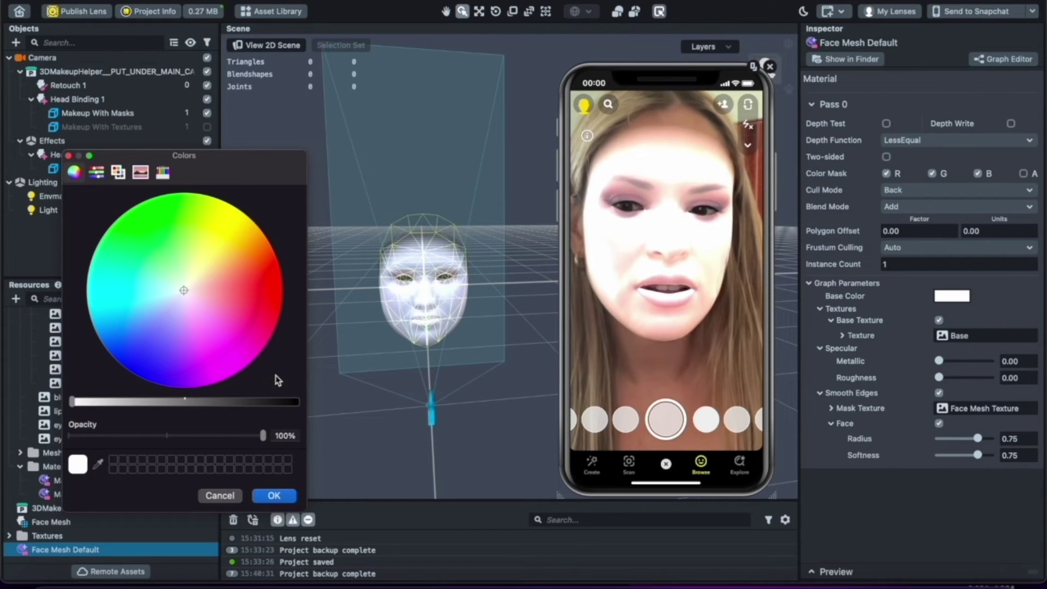
drag(280, 402, 324, 395)
click(276, 496)
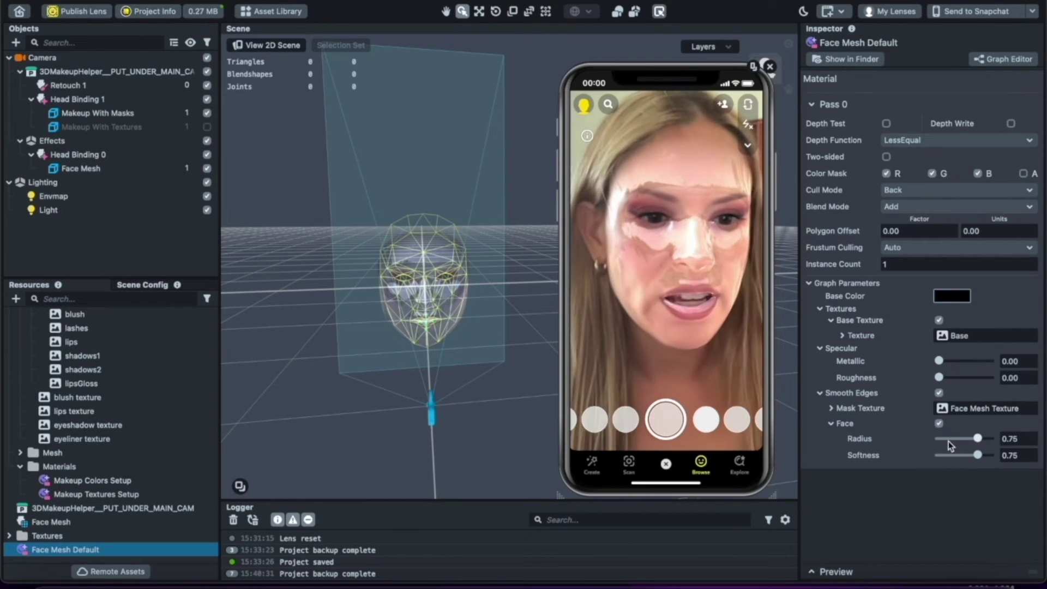
drag(977, 439, 965, 438)
click(952, 295)
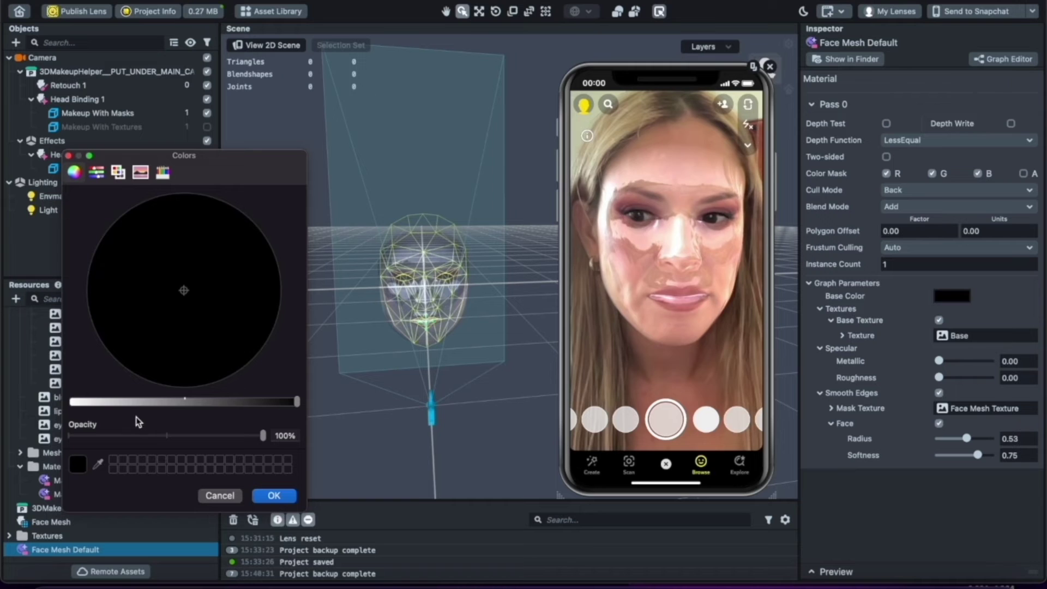
drag(122, 436, 112, 440)
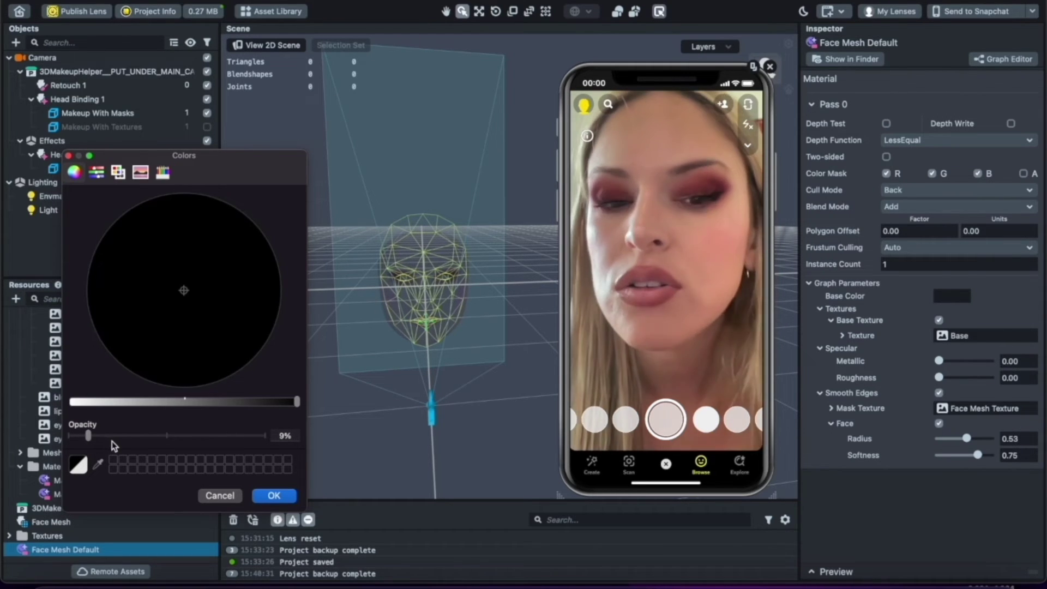
drag(109, 440, 113, 441)
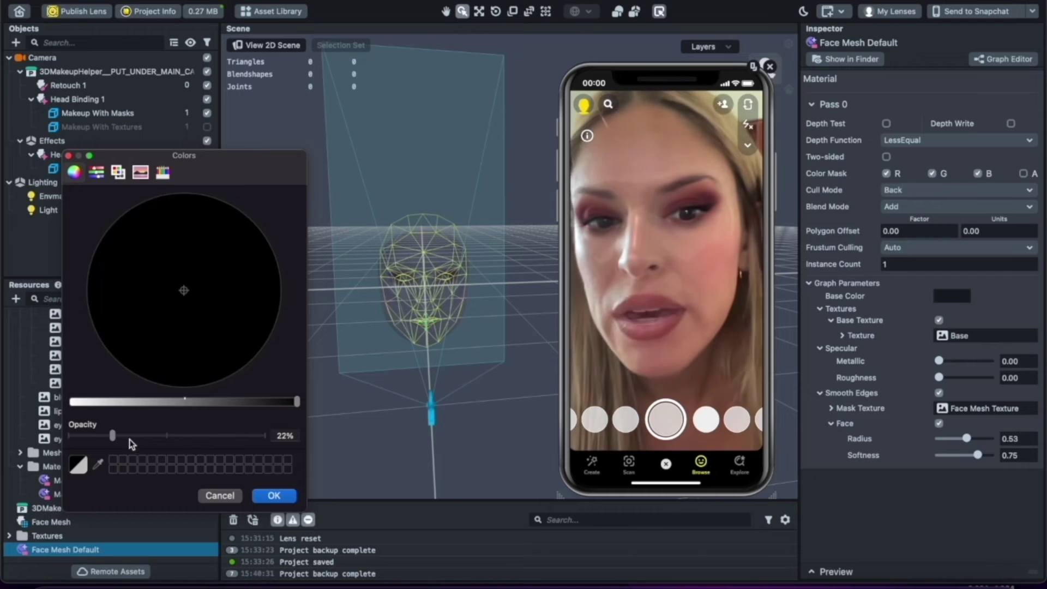
click(275, 495)
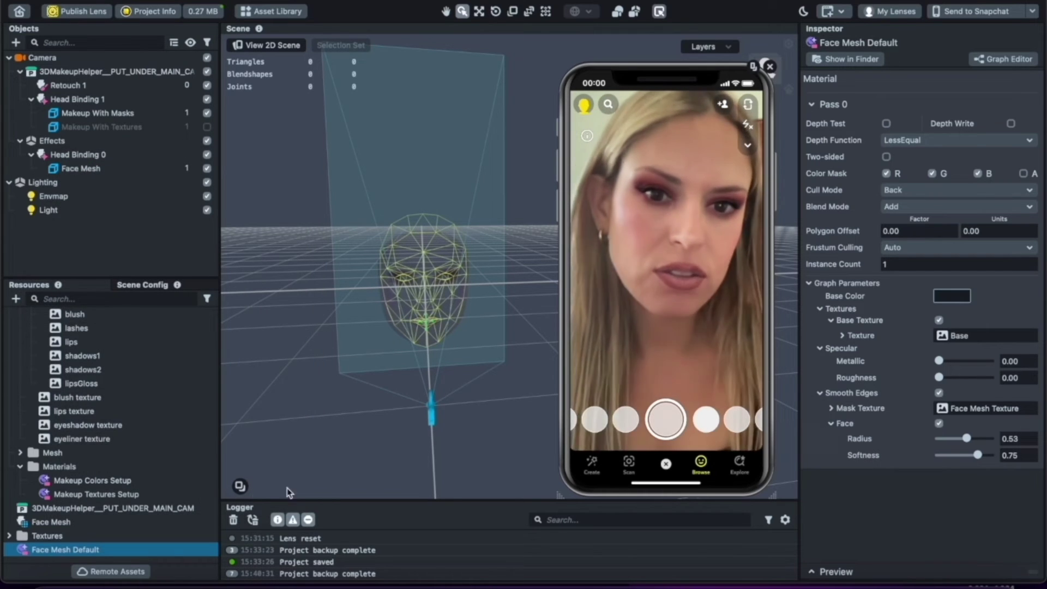
Step: Add a second Face Mesh, searching 'face', and bring up its Face Mesh Default 2 material
click(71, 155)
right_click(71, 155)
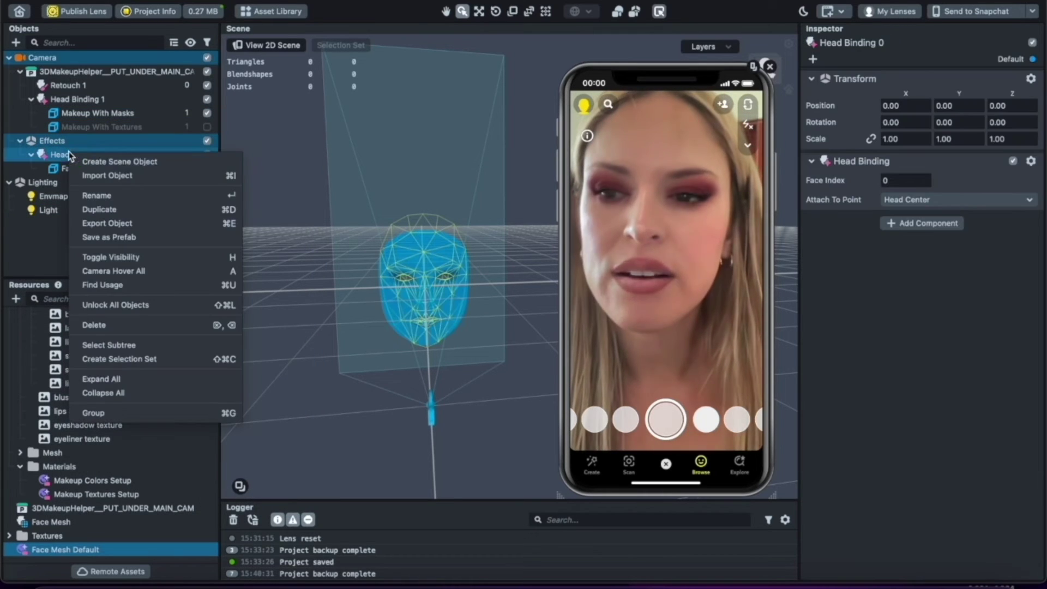
click(60, 57)
click(16, 43)
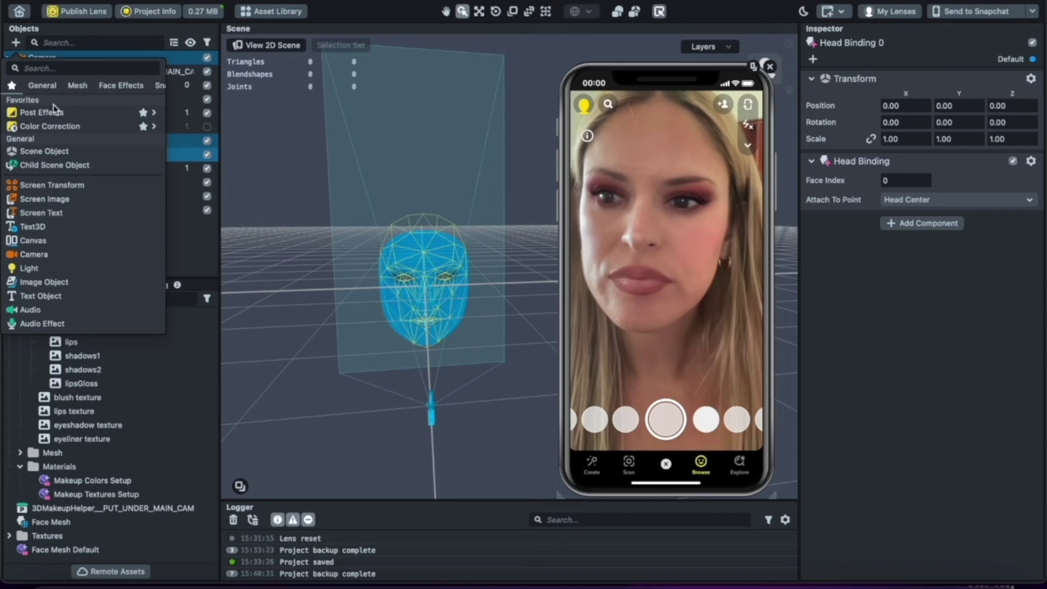
text(face)
click(41, 96)
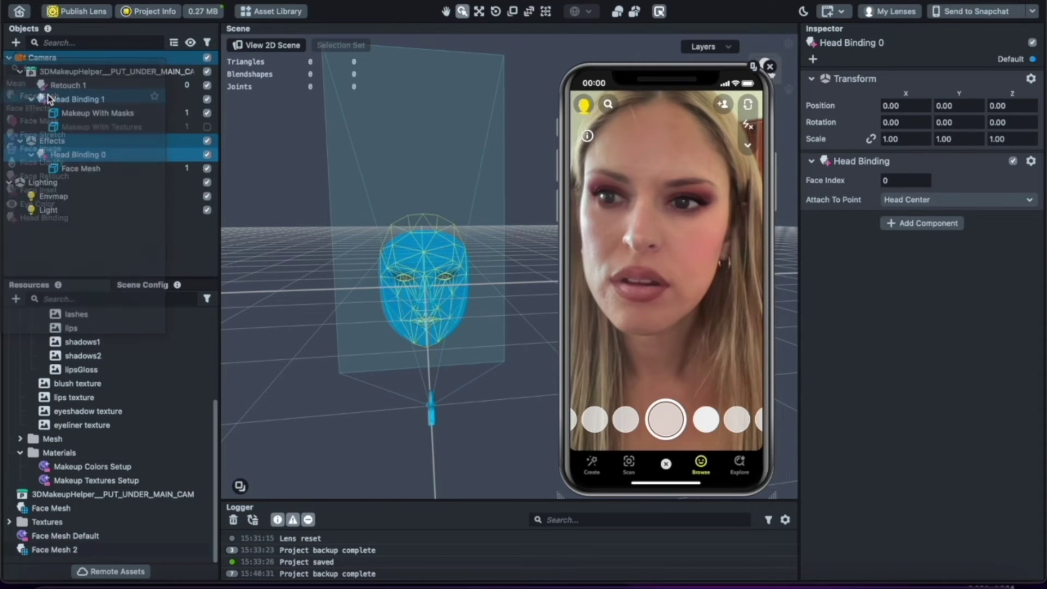
key(Return)
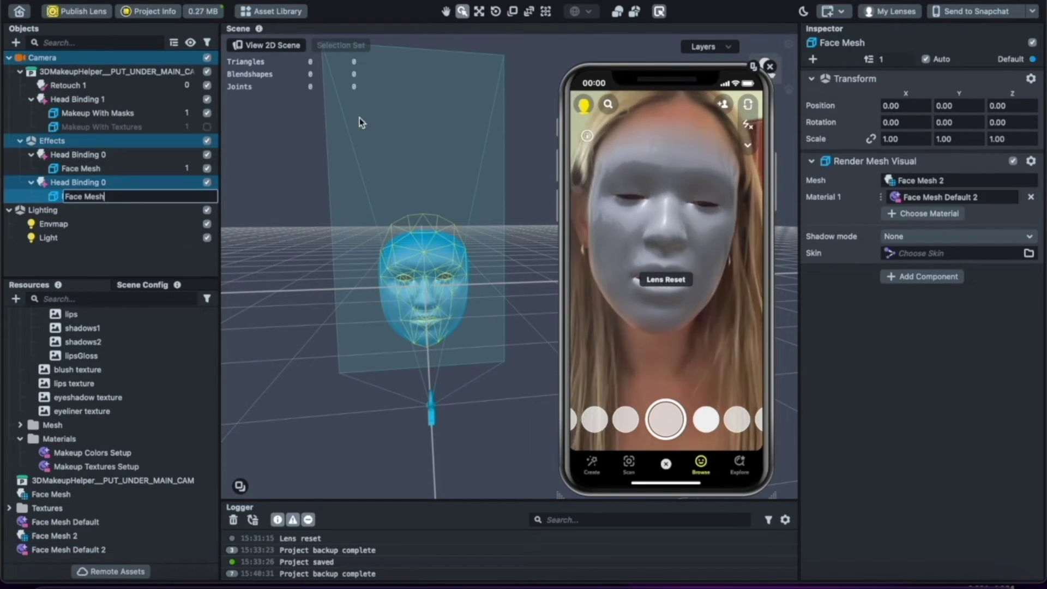
right_click(900, 197)
click(926, 232)
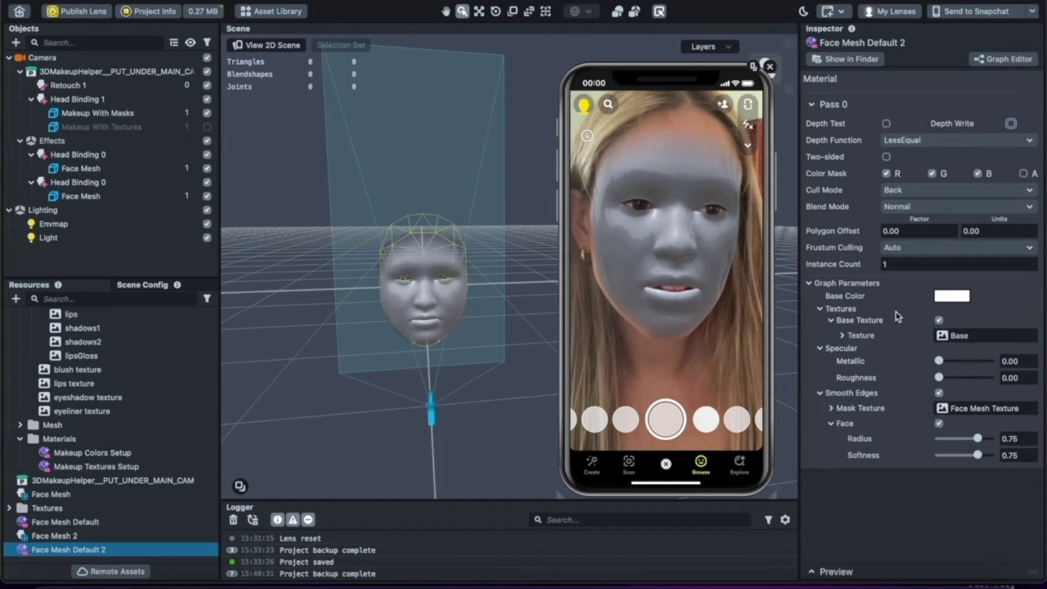
right_click(964, 332)
Step: Reveal the Base texture file in Finder and open Base.png in Photoshop
click(989, 368)
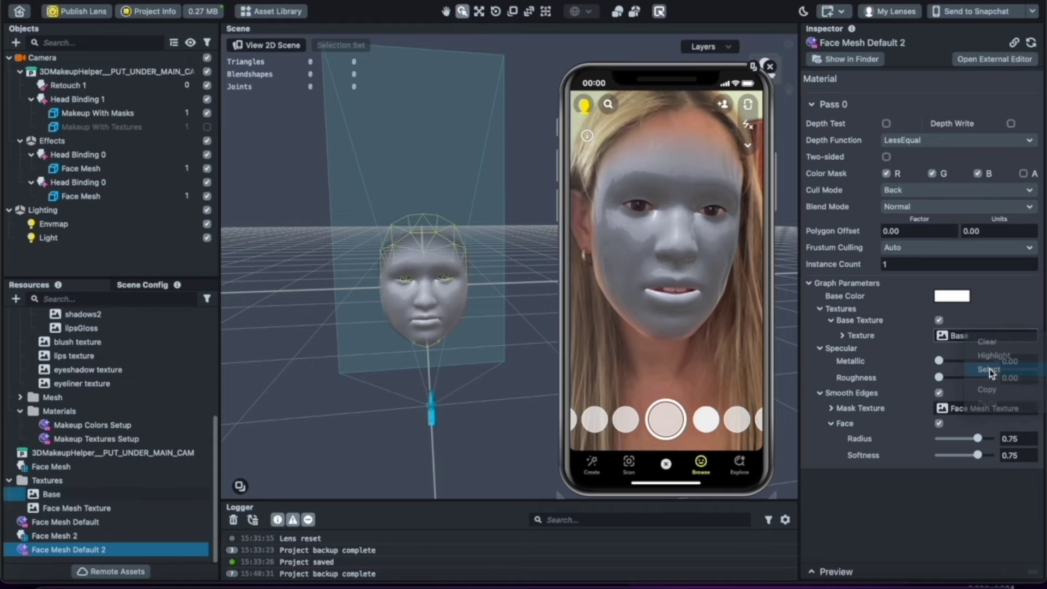
right_click(74, 493)
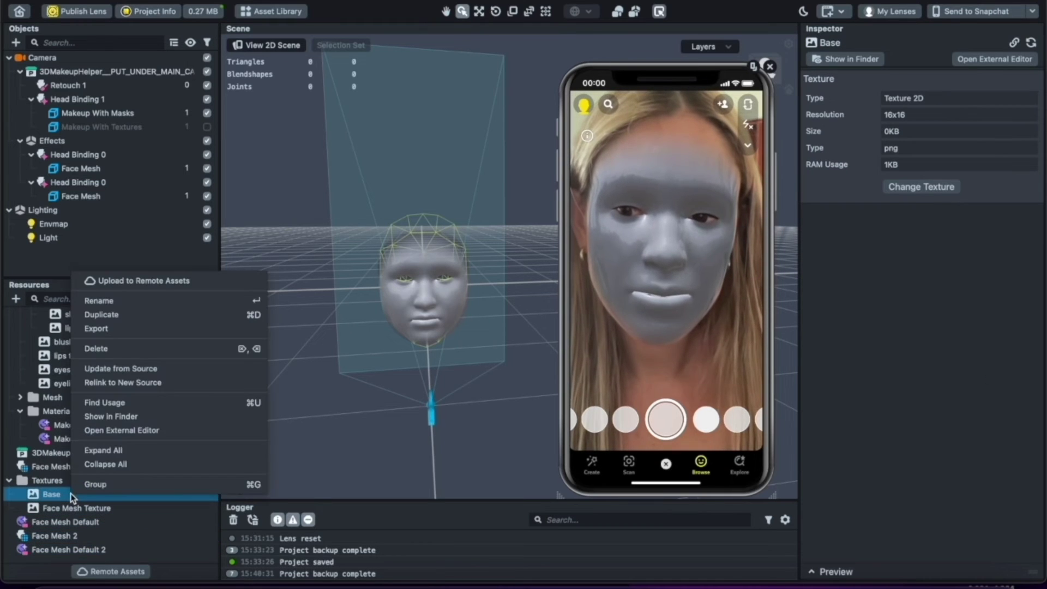
click(131, 417)
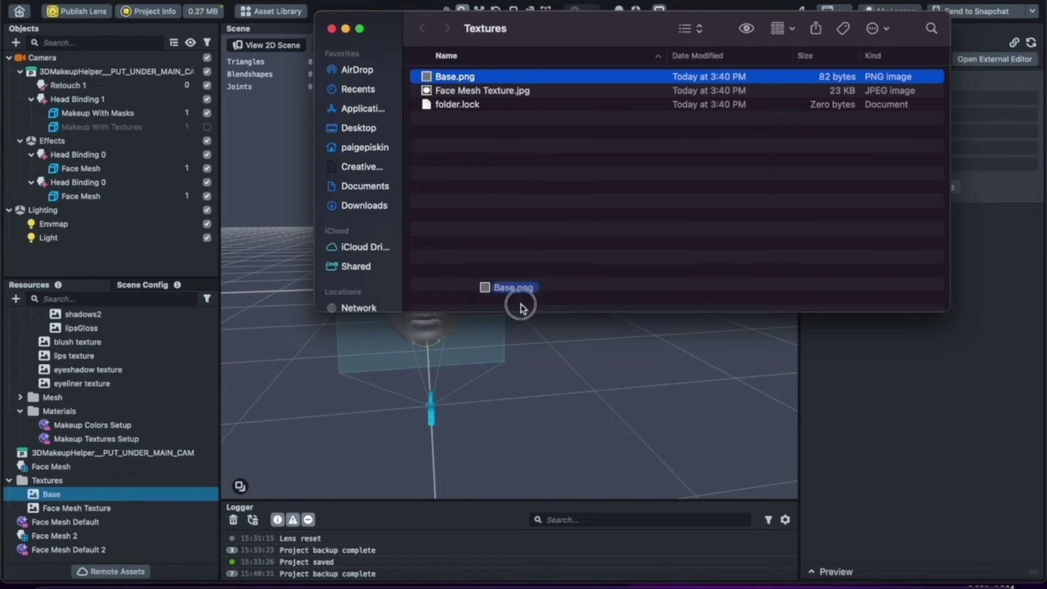
drag(521, 308, 542, 525)
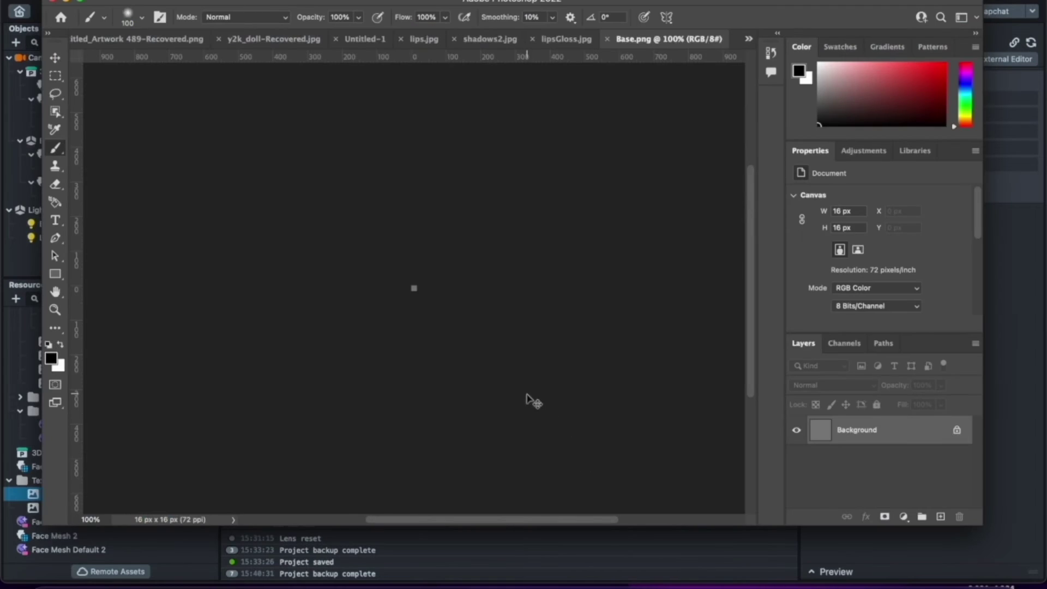
Step: Reveal Face Mesh Texture.jpg in Finder and open it in Photoshop
click(1036, 343)
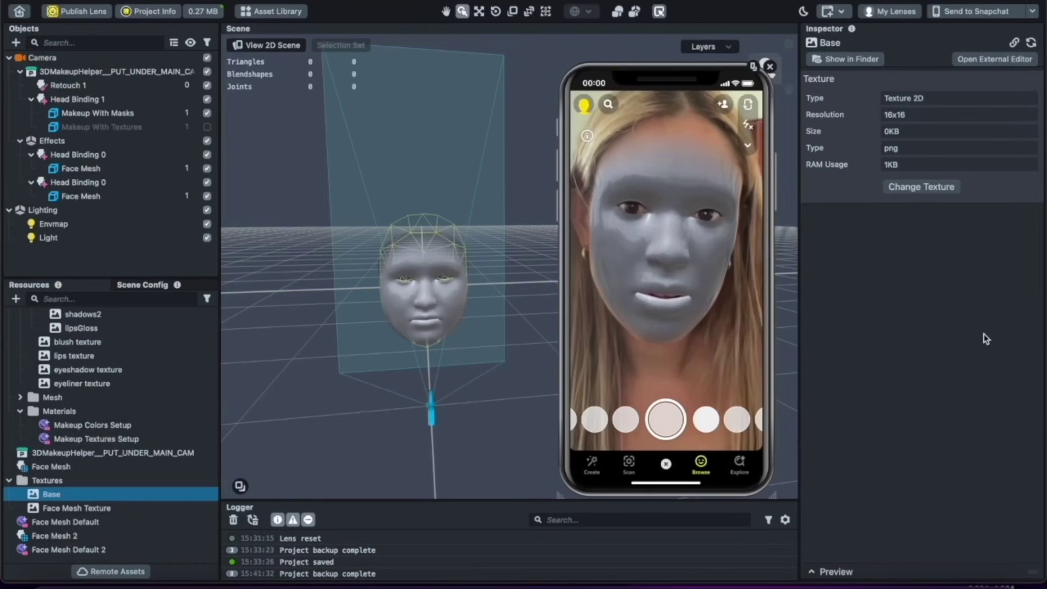
click(75, 508)
right_click(76, 510)
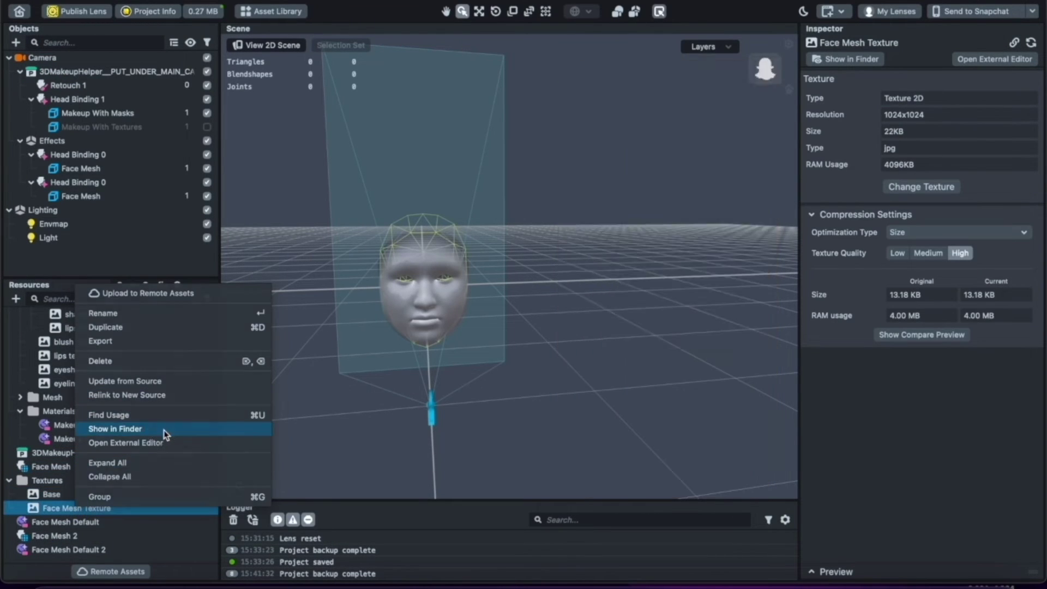
click(164, 430)
click(747, 29)
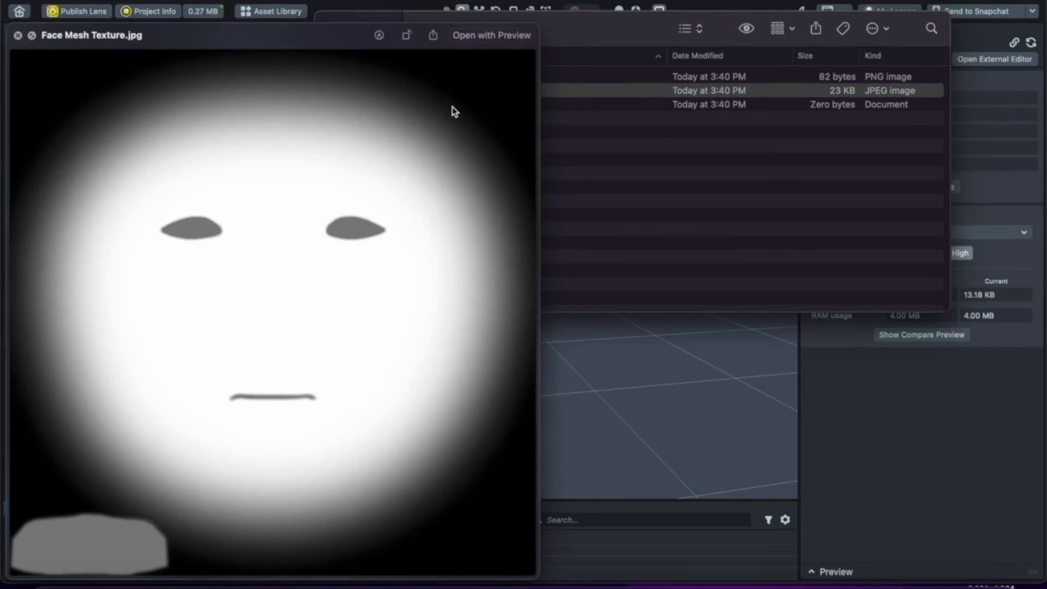
key(space)
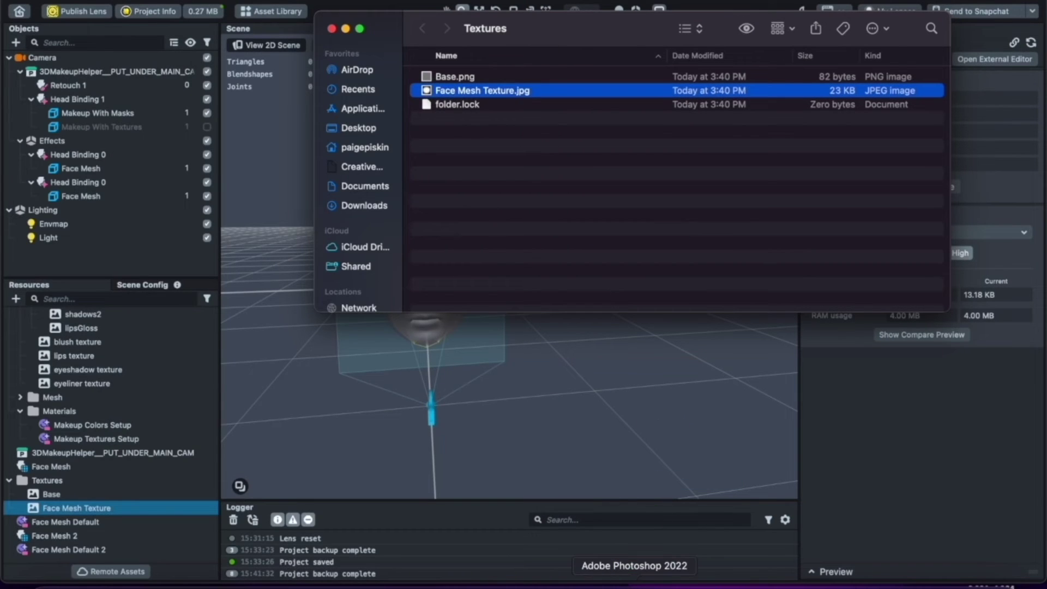
click(634, 584)
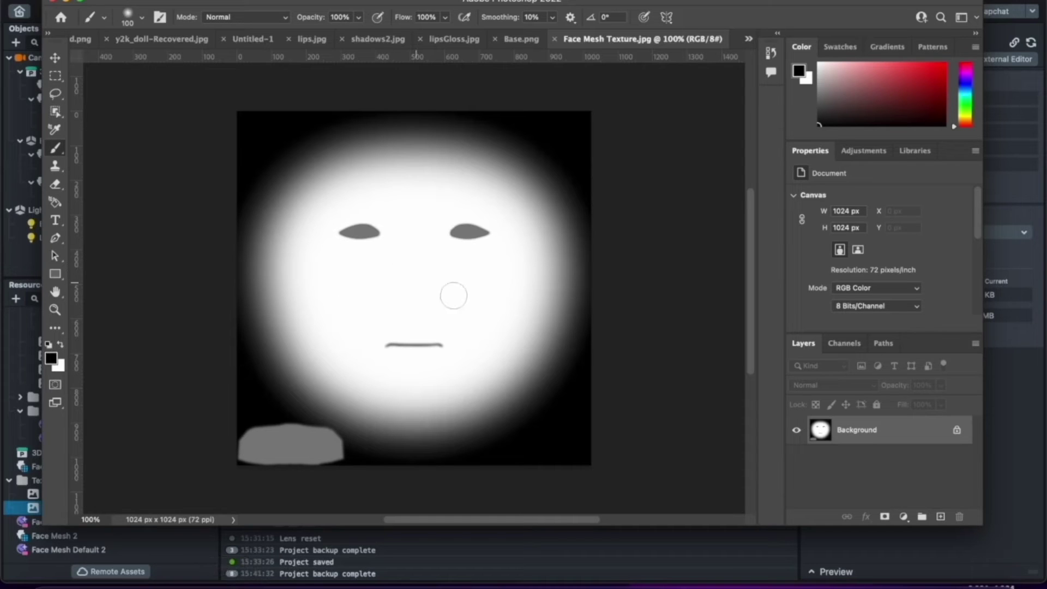
Step: Add a 'loyalty' text box and position it just below the right eye
key(t)
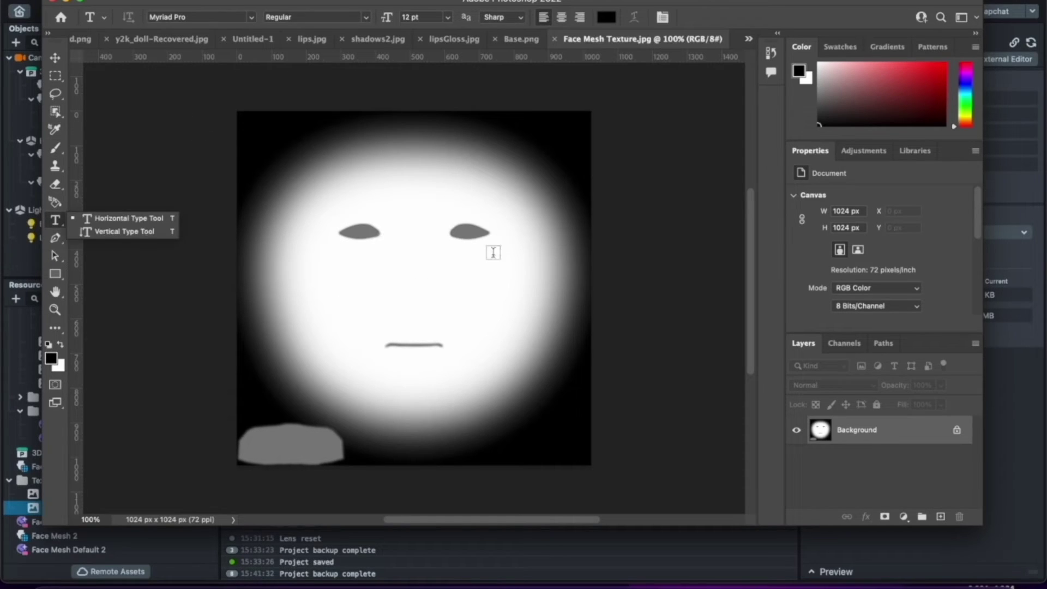
drag(450, 249, 536, 288)
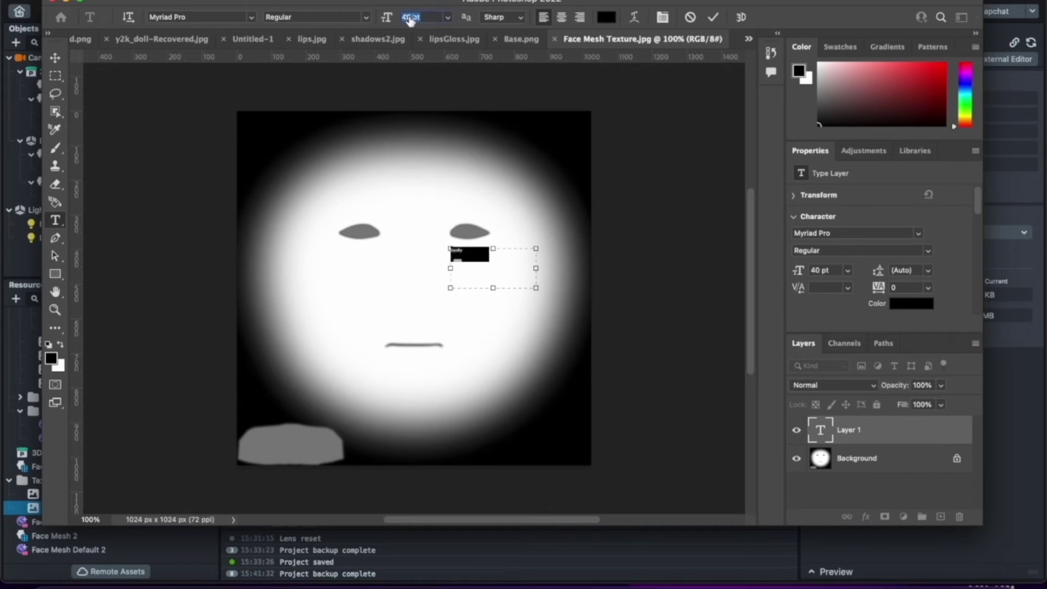
key(ctrl+Return)
drag(481, 252, 482, 249)
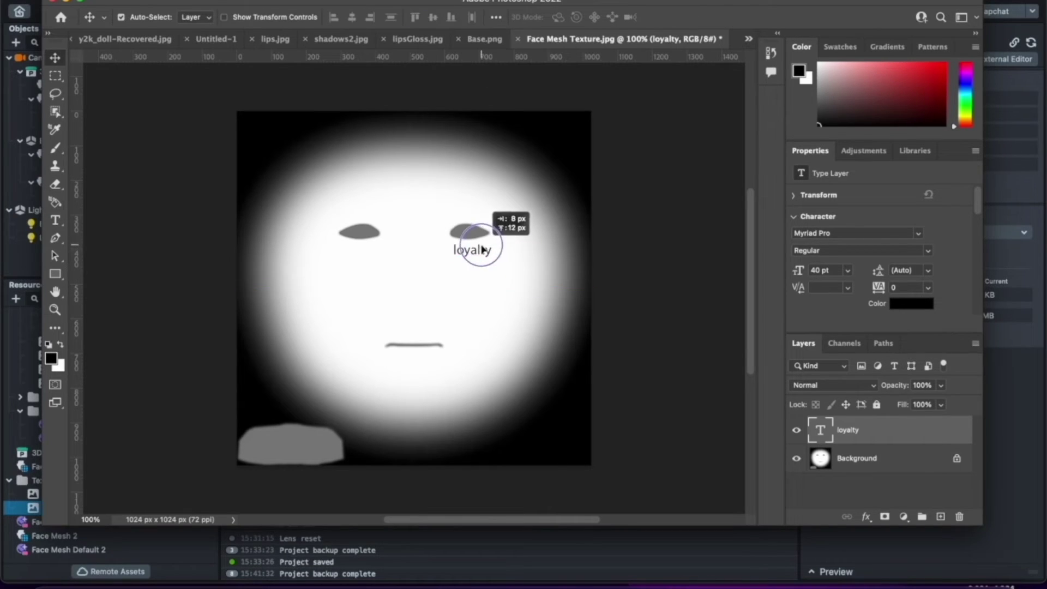
Step: Change the loyalty text's font to American Typewriter
key(t)
click(251, 17)
scroll(264, 161, up, 10)
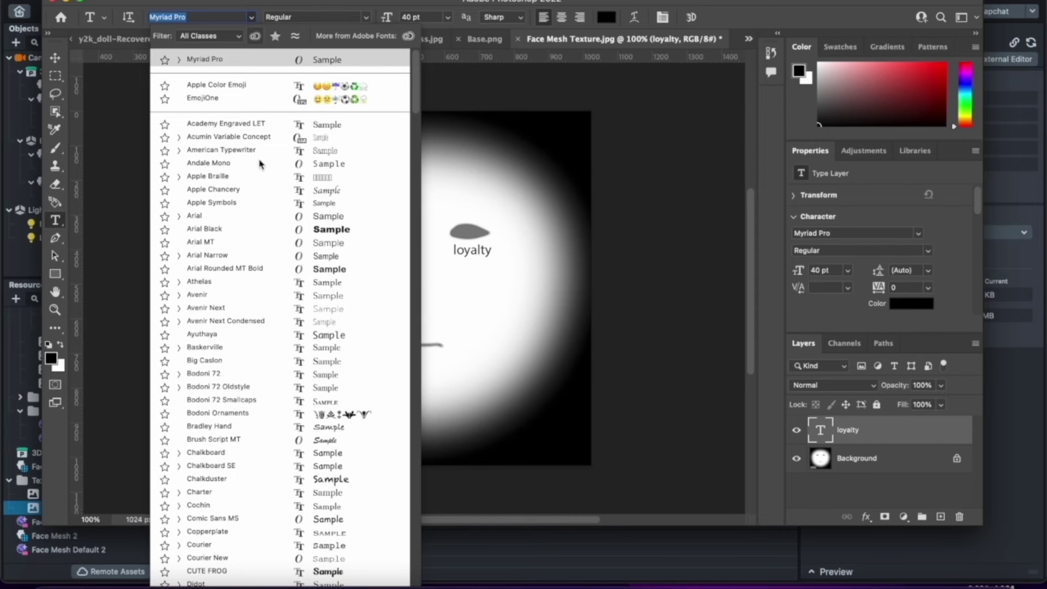
scroll(263, 222, down, 5)
scroll(261, 221, down, 20)
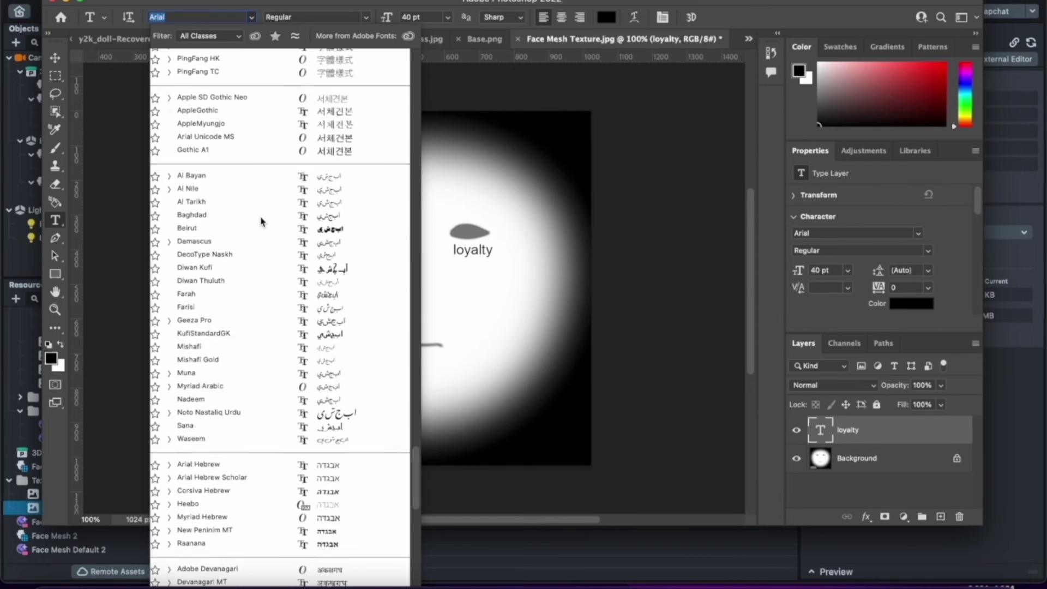
scroll(262, 220, up, 15)
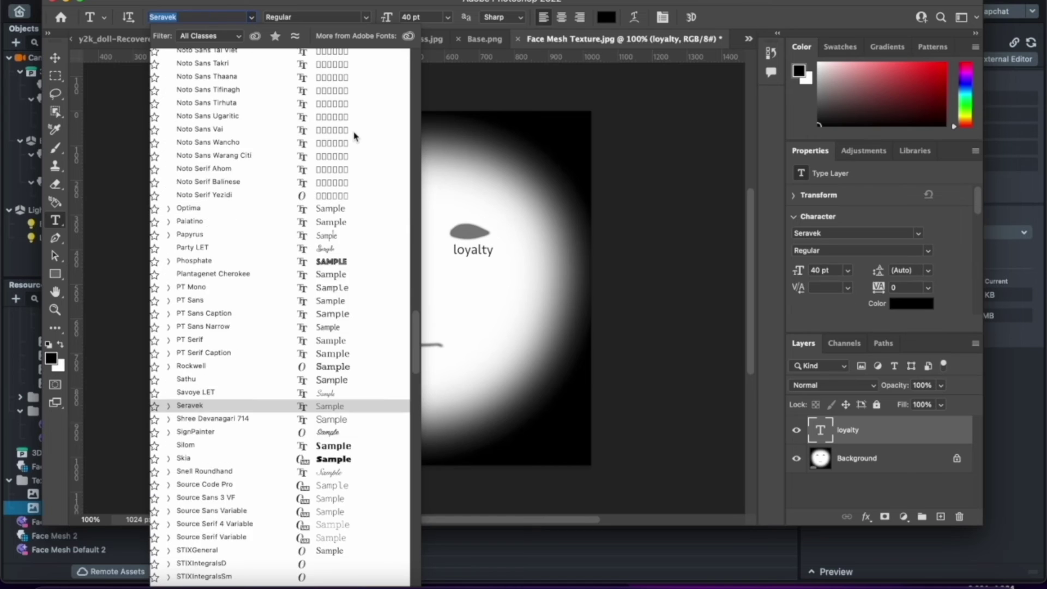
scroll(354, 135, up, 15)
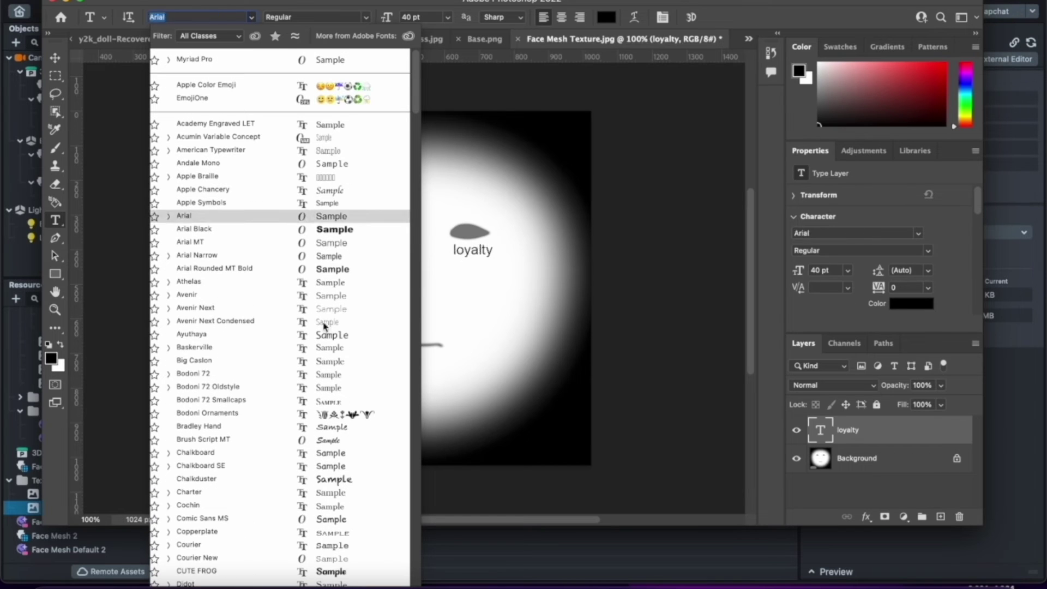
scroll(324, 338, down, 3)
scroll(327, 406, down, 3)
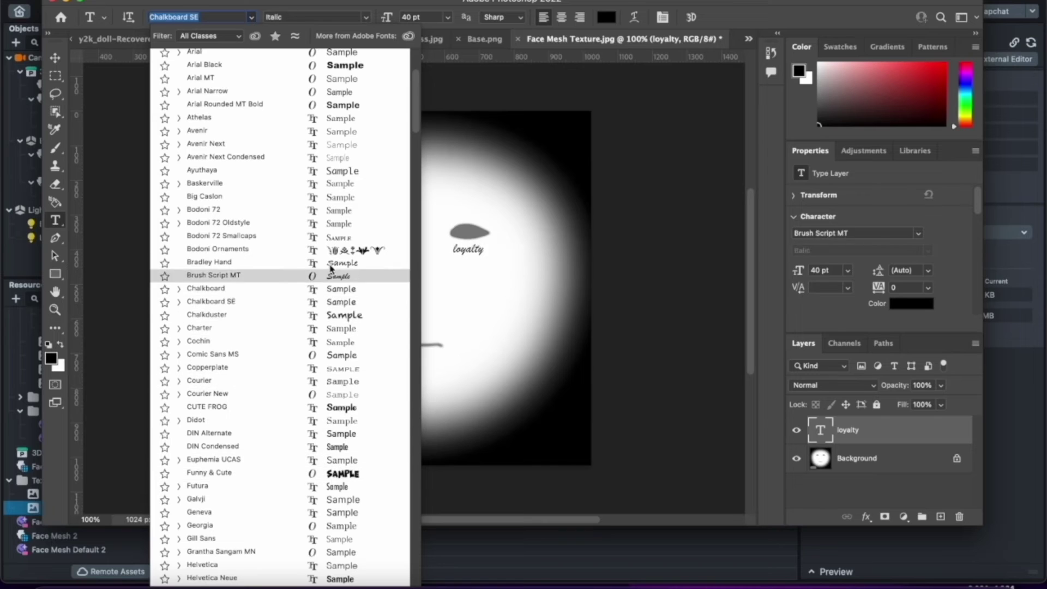
scroll(334, 267, up, 6)
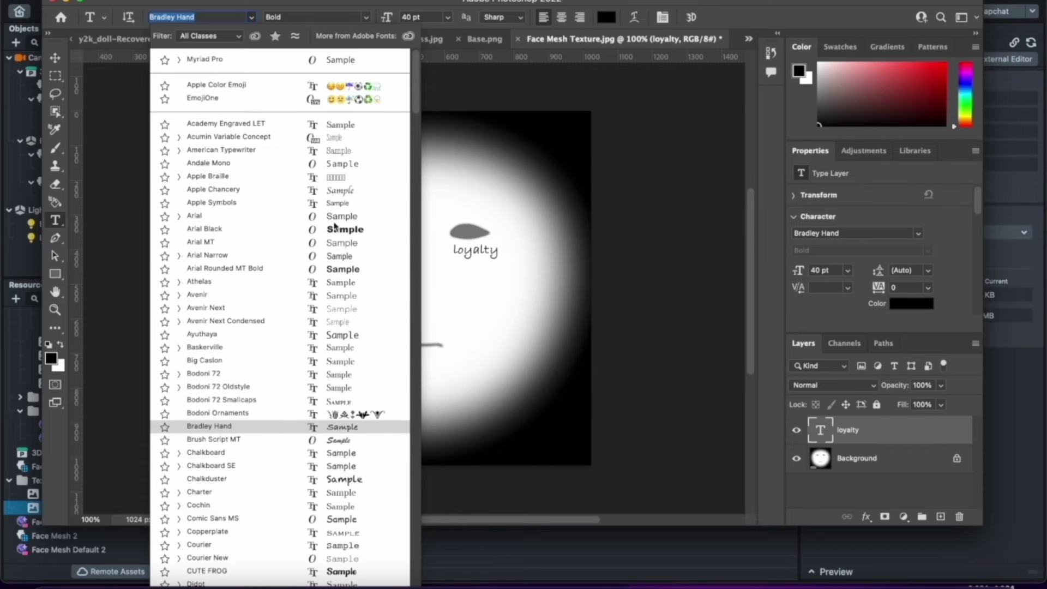
click(326, 151)
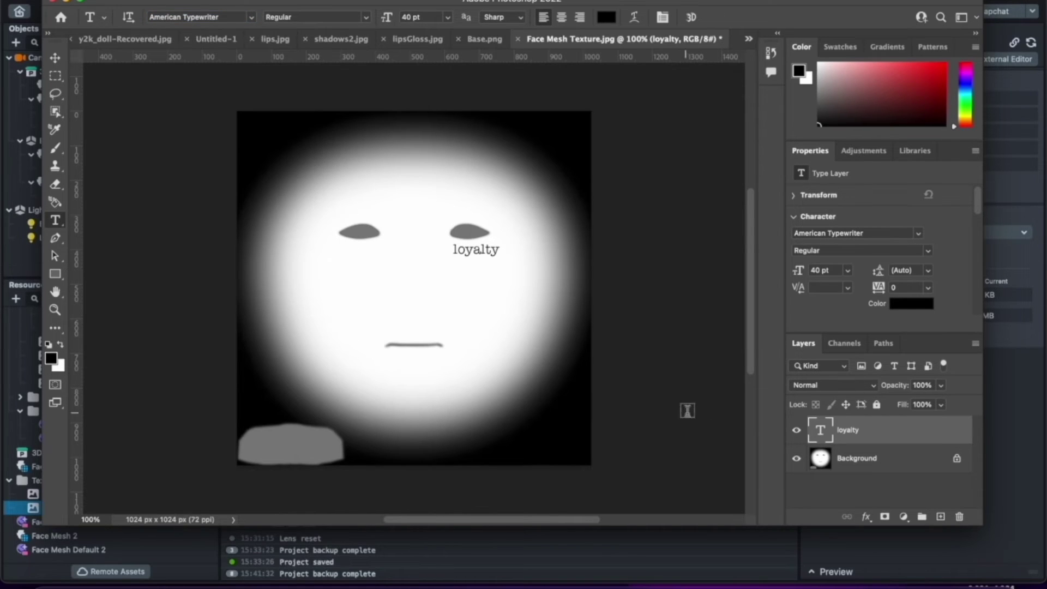
Step: Add a '<3' text and move it under the left eye shape
drag(316, 244, 374, 287)
key(BackSpace)
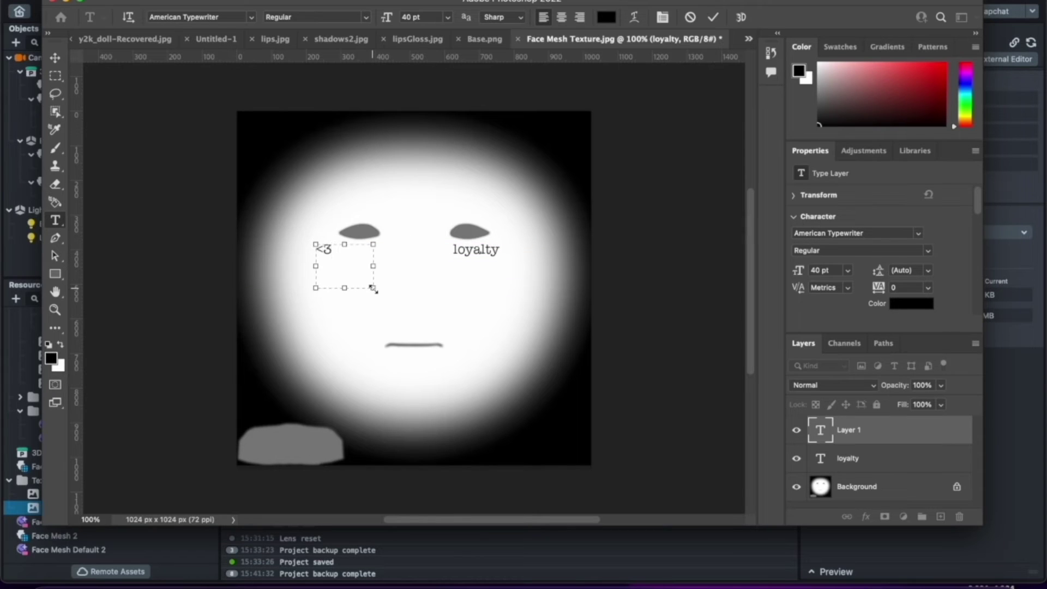
key(Escape)
key(v)
drag(326, 252, 357, 263)
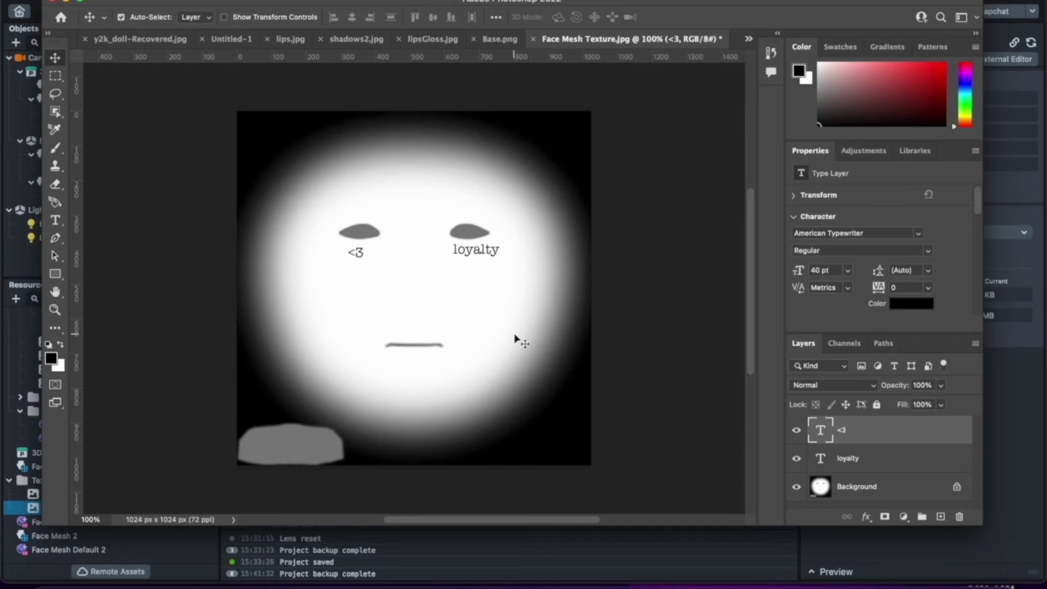
Step: Hide the Background layer and save a PNG copy of the text named tattoos.png
click(799, 487)
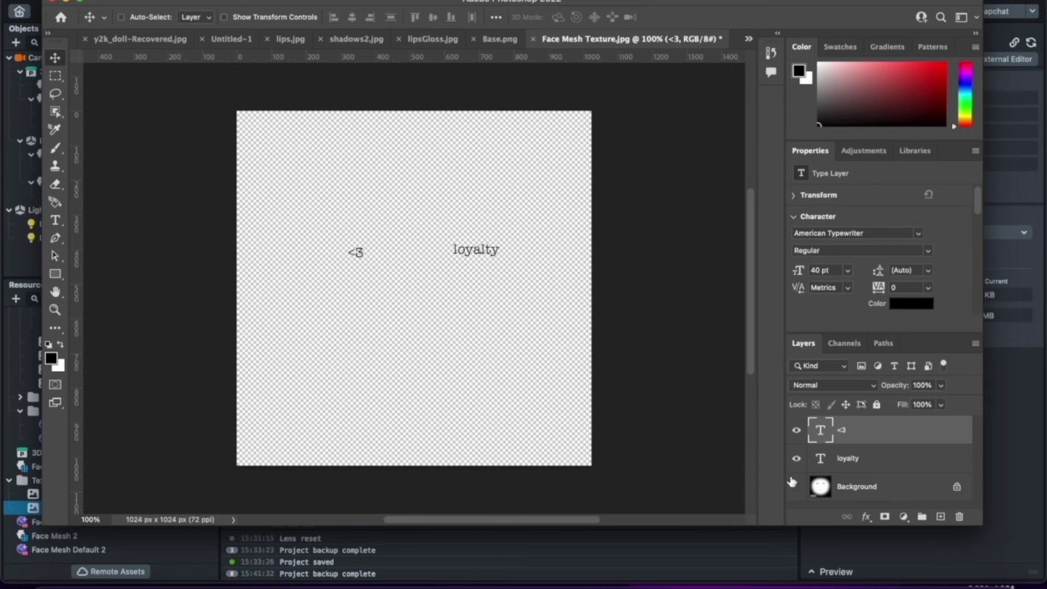
key(super+s)
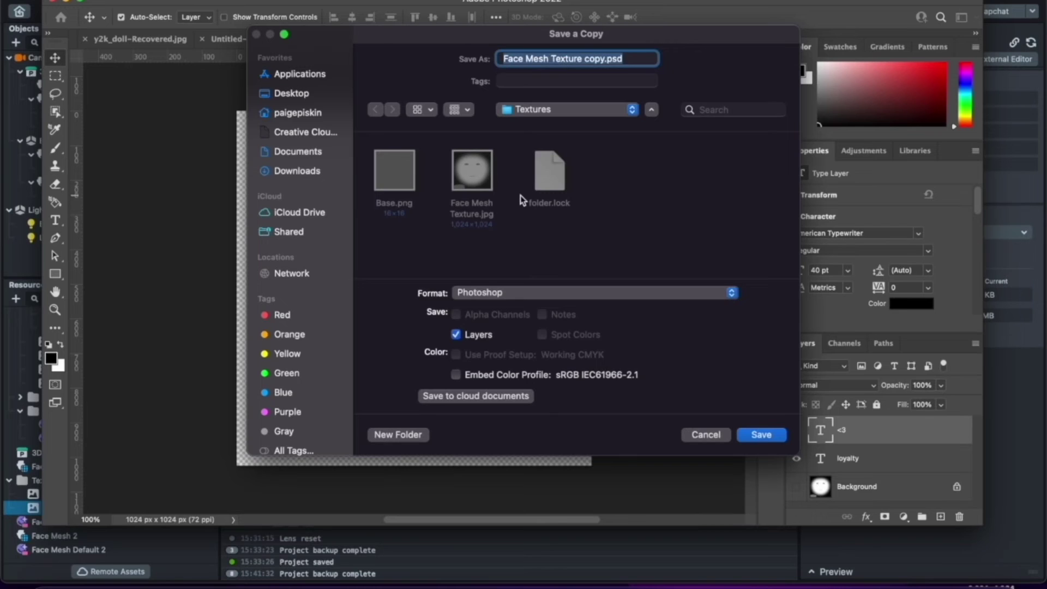
click(482, 293)
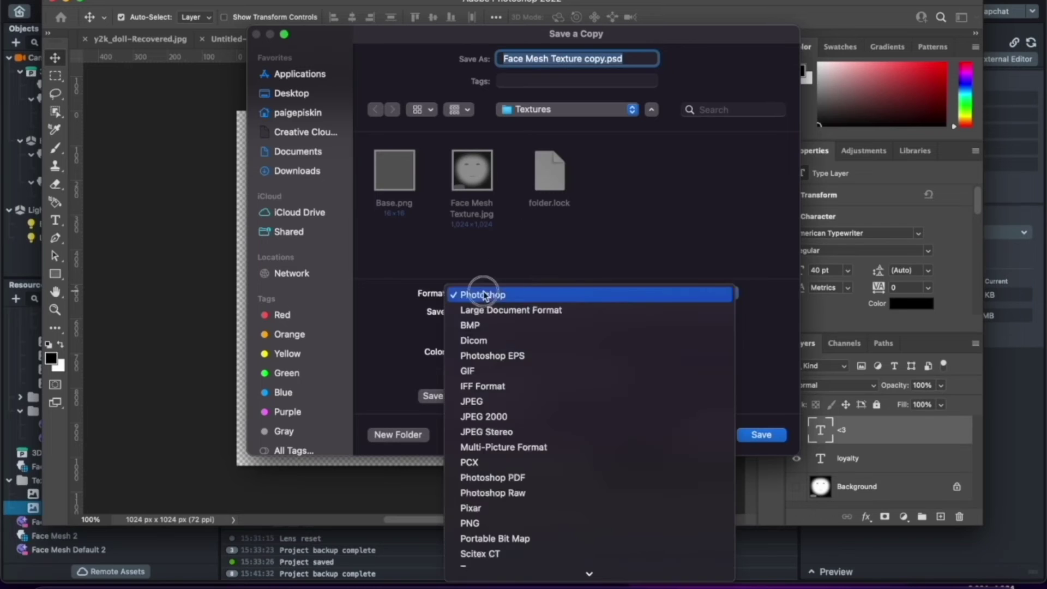
click(468, 522)
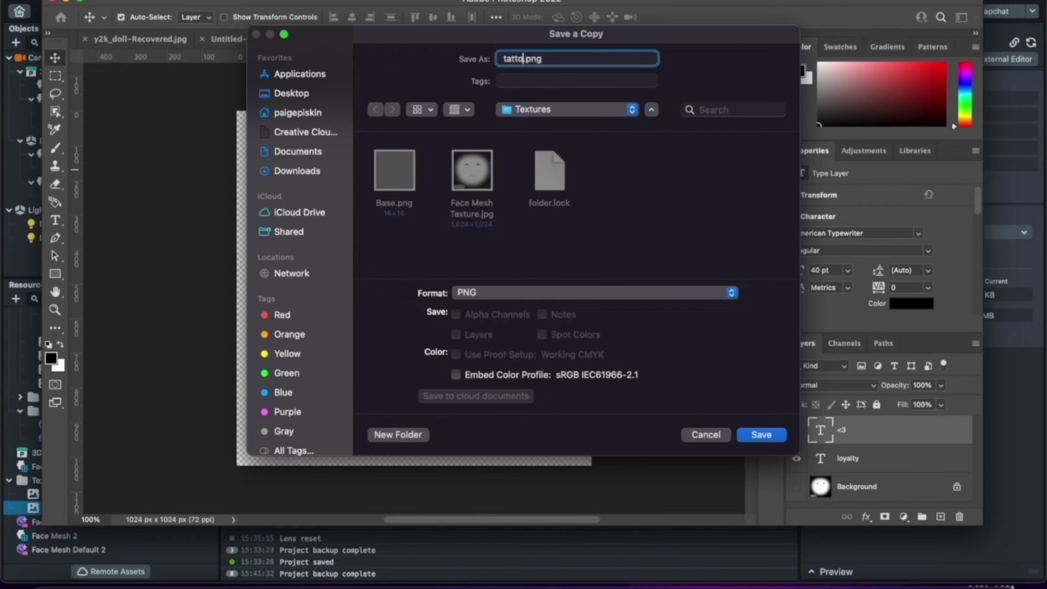
key(Return)
key(Return)
Step: Import tattoos.png from the Textures folder into the project's Textures resources
key(super+Tab)
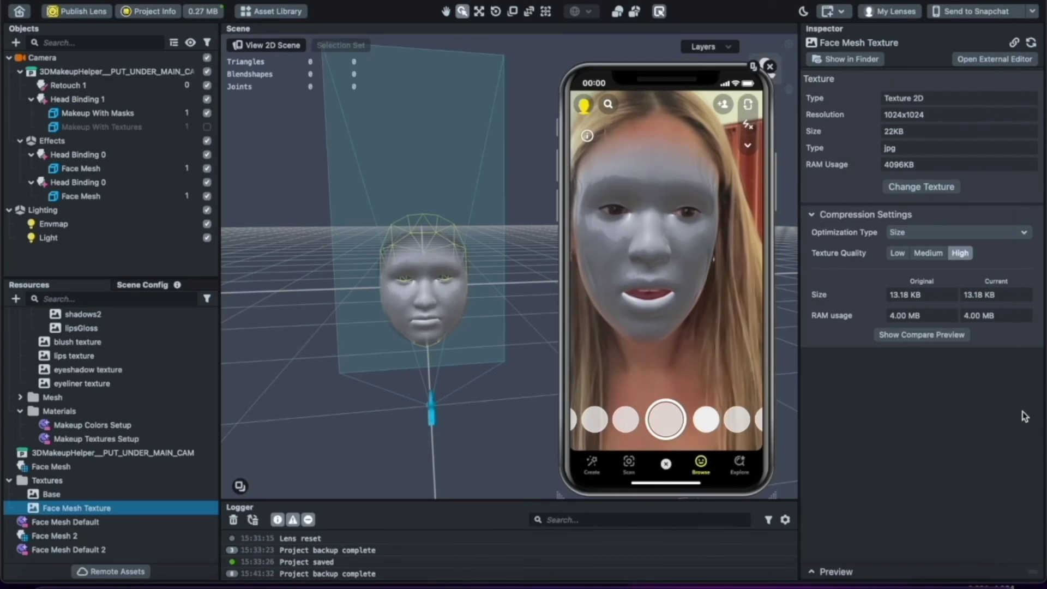
click(50, 584)
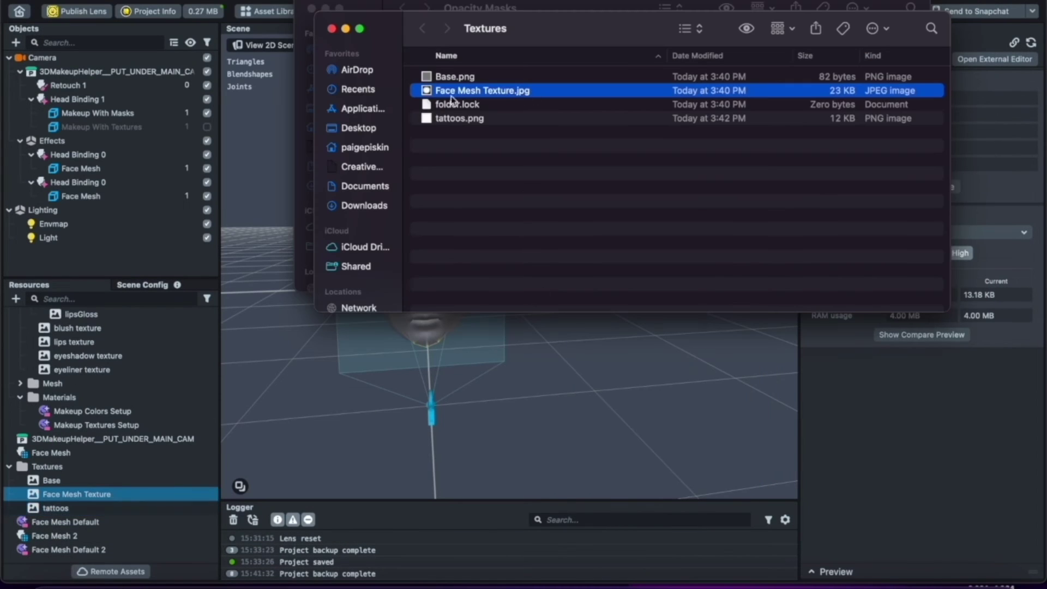
click(481, 121)
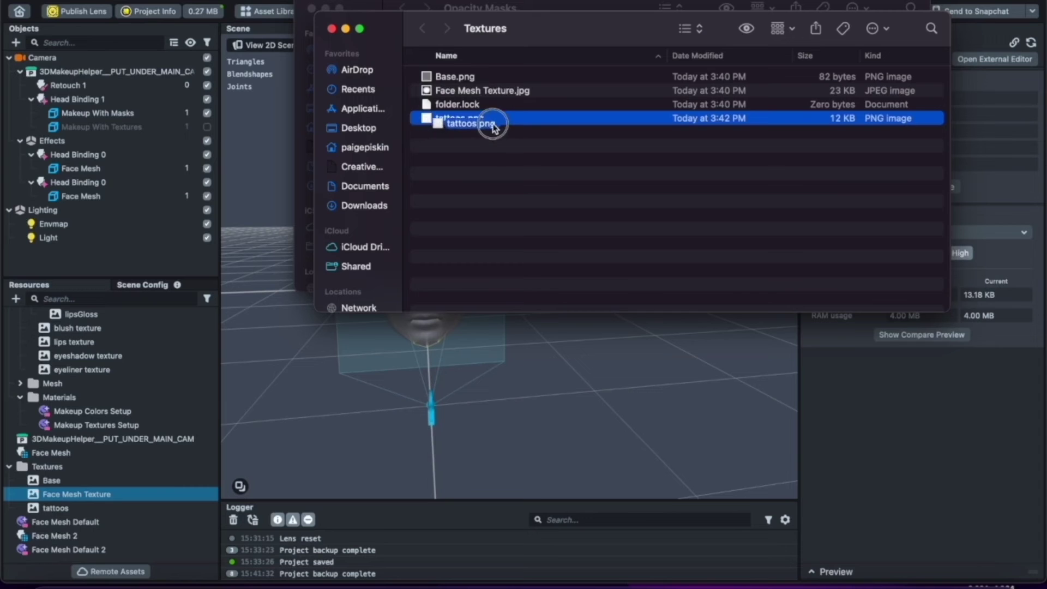
drag(458, 137, 68, 467)
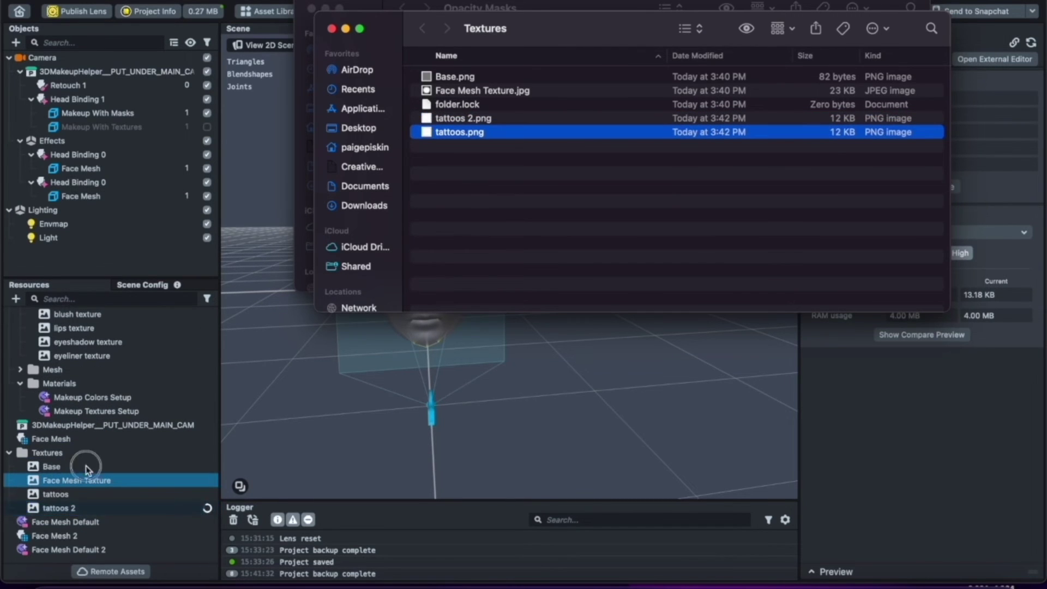
click(82, 466)
Step: Set the second Face Mesh's Face Mesh Default 2 Base Texture to tattoos 2
click(66, 508)
click(80, 196)
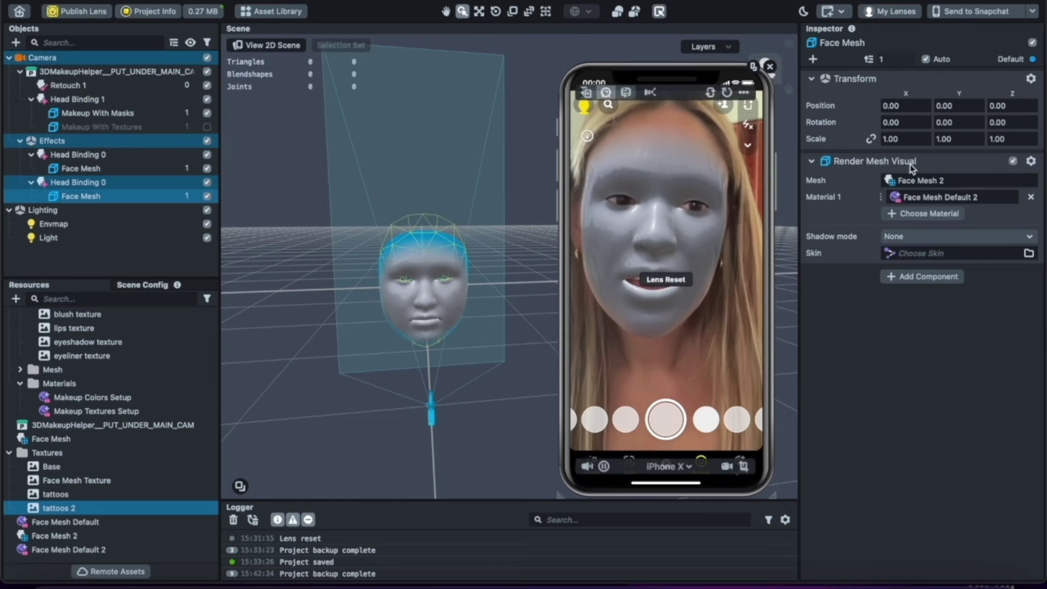
right_click(922, 196)
click(948, 228)
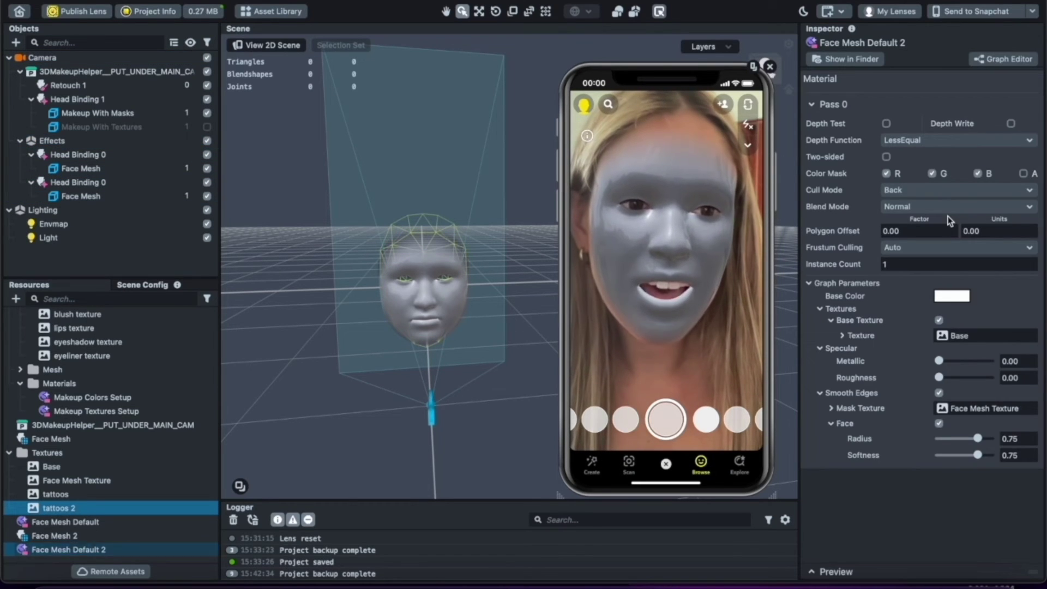
click(960, 336)
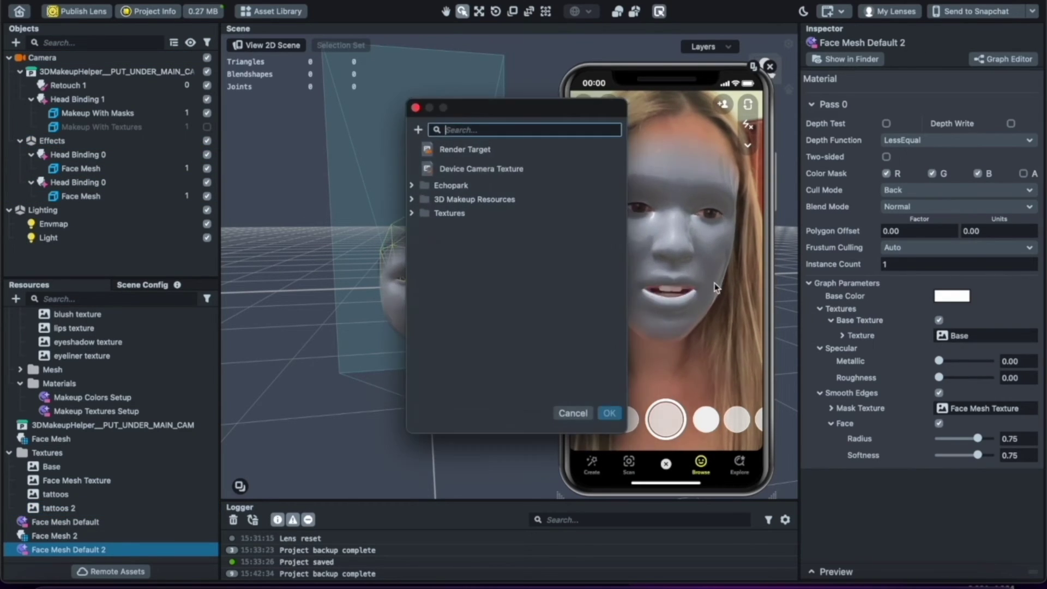
click(411, 213)
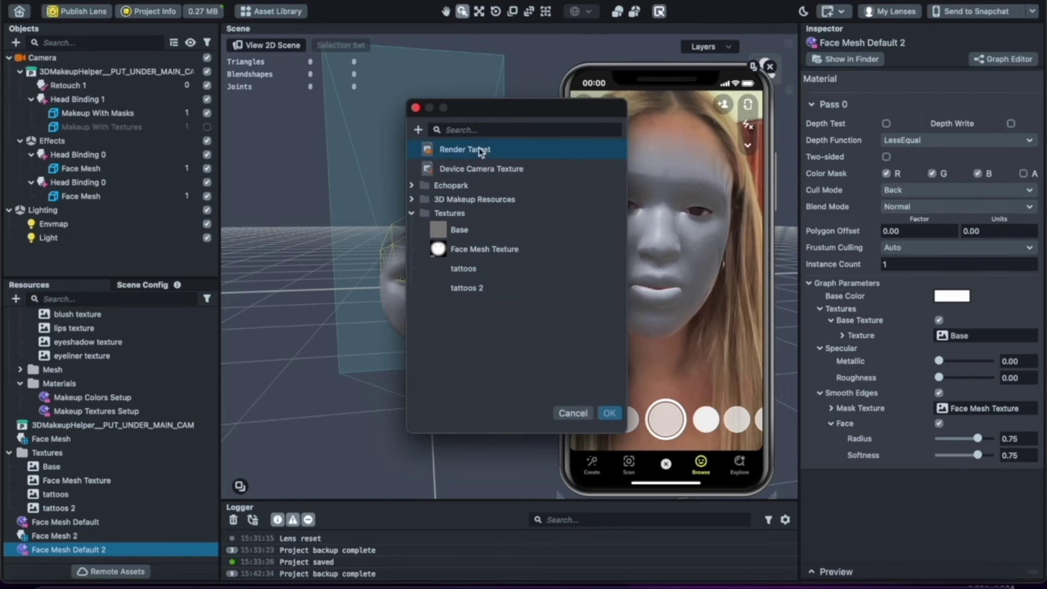
click(458, 131)
double_click(465, 288)
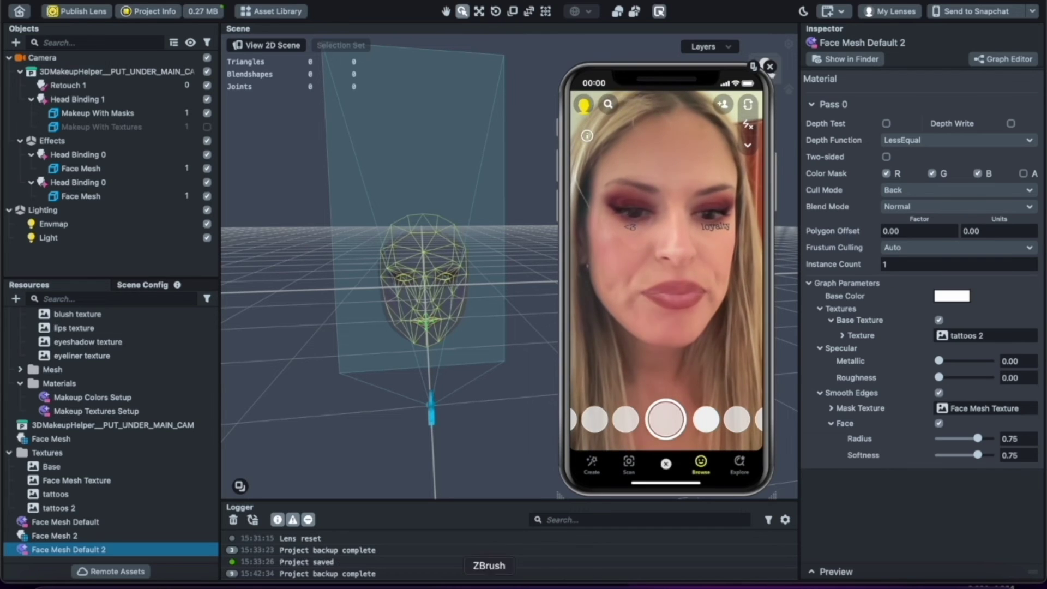
Step: Select the first Face Mesh object to show its settings
mouse_move(732, 256)
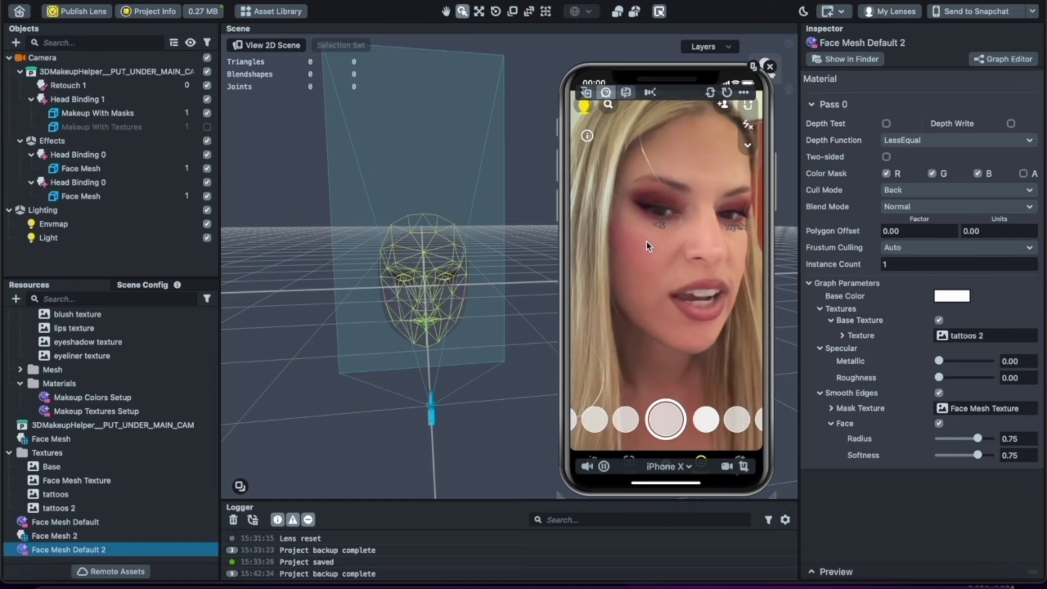
click(99, 169)
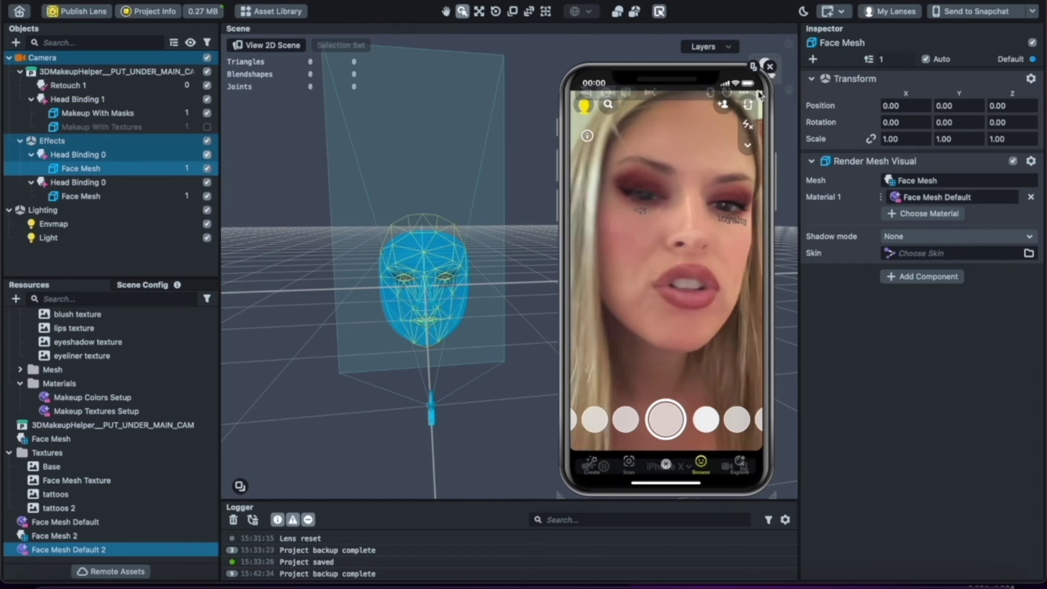
Step: Set Face Mesh Default's edge radius to 1.00 and its black base colour to 100% opacity
right_click(939, 196)
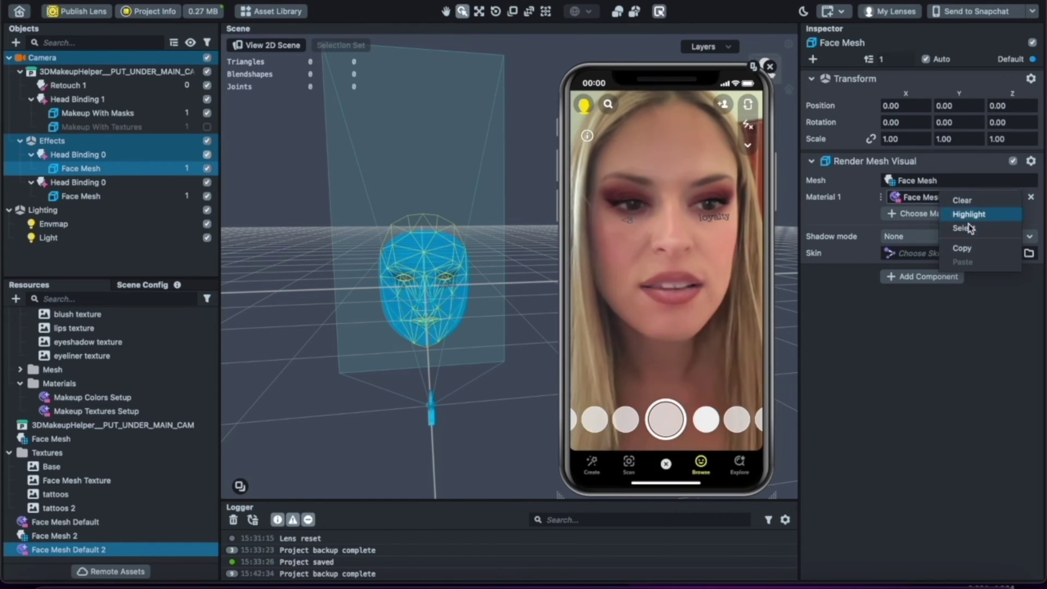
click(965, 292)
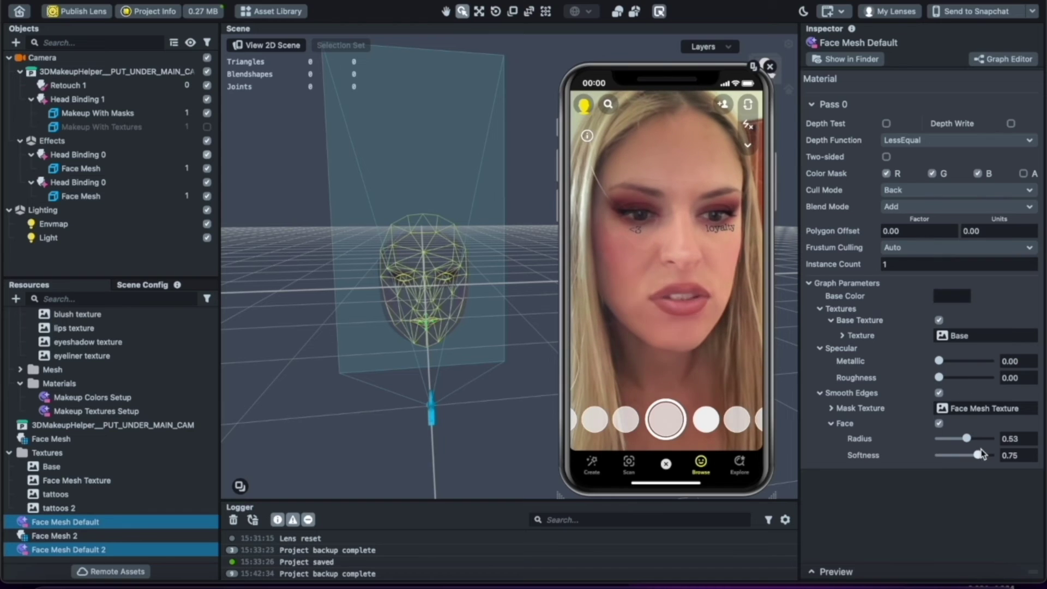
drag(966, 438, 1014, 436)
click(951, 295)
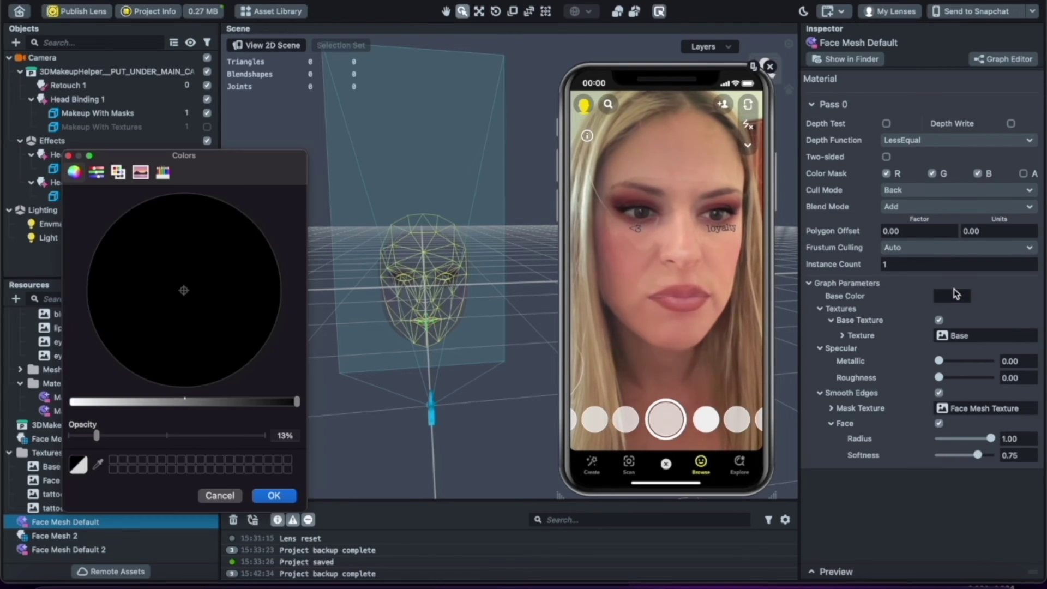
drag(109, 435, 329, 428)
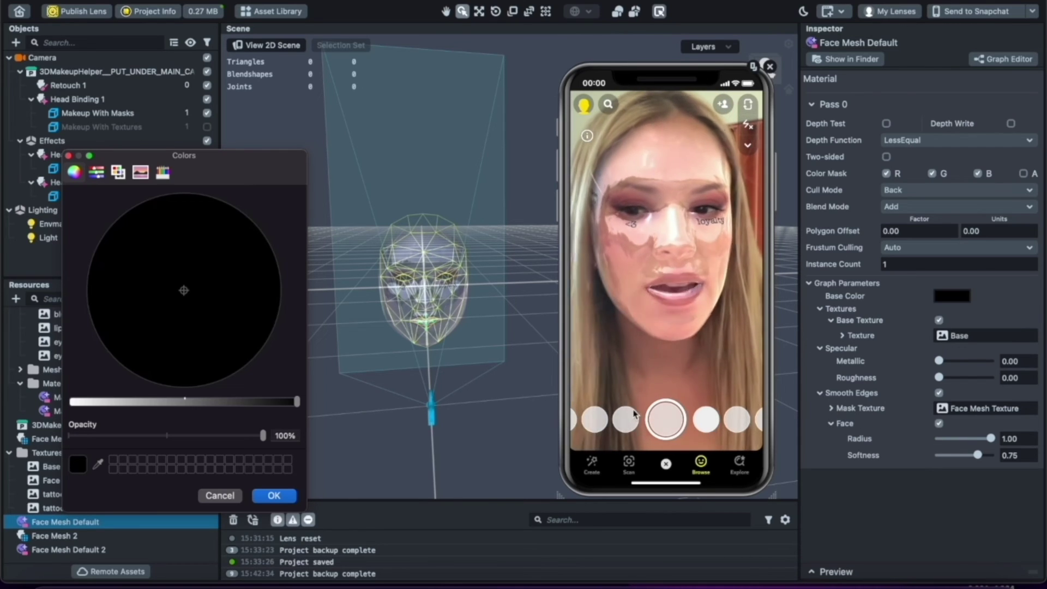
click(273, 495)
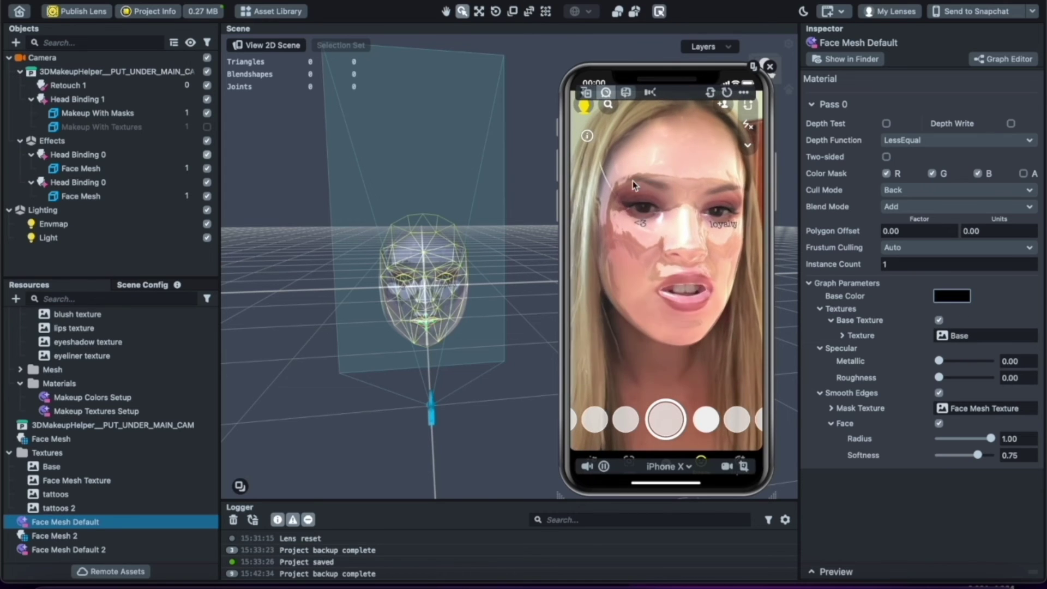
Step: Assign the shadows1 opacity mask as the mask texture
click(982, 408)
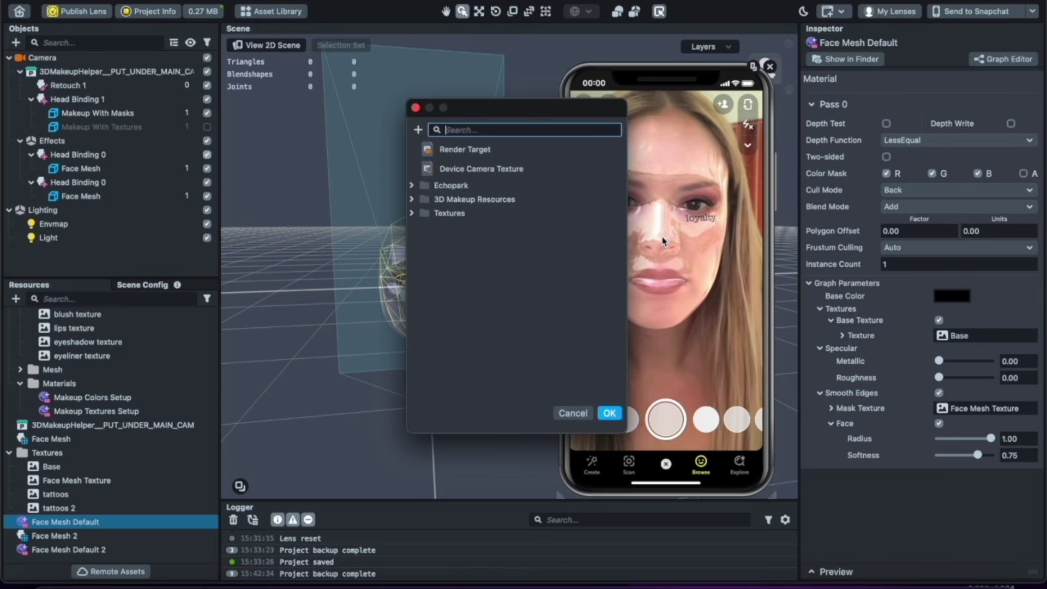
text(sh)
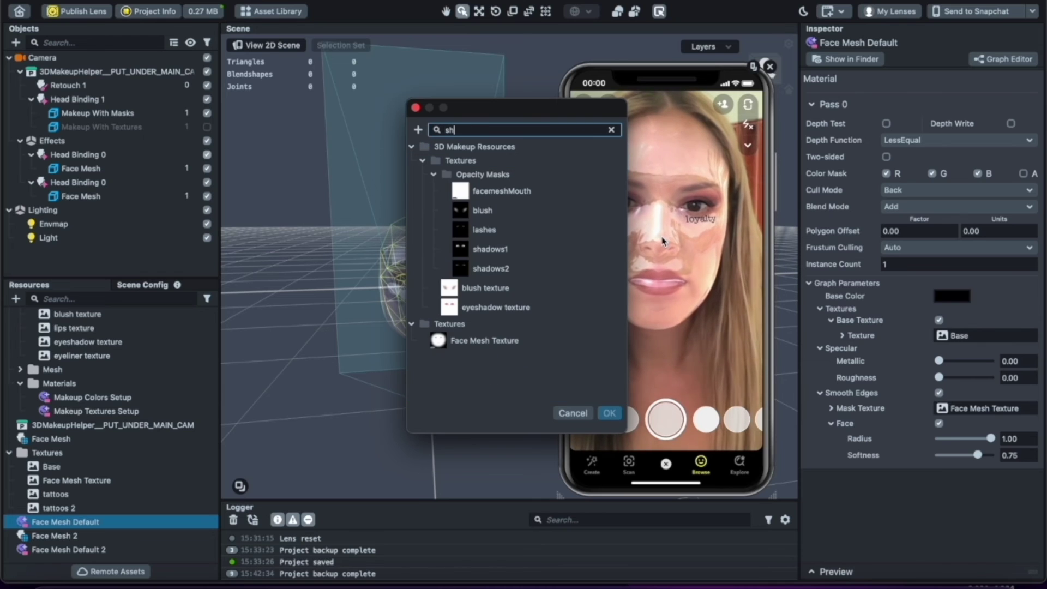
double_click(483, 241)
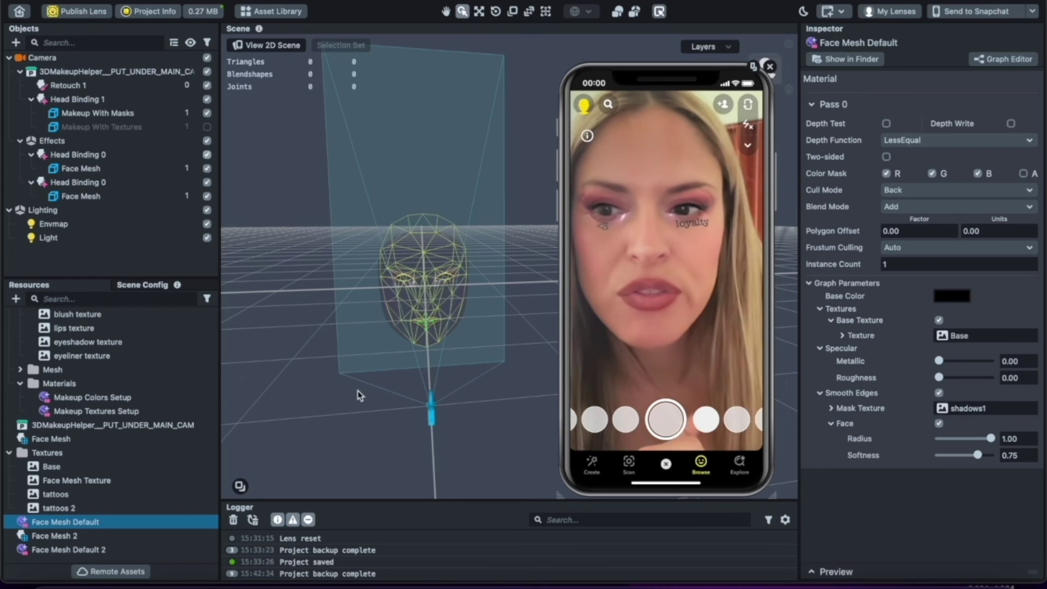
Step: Select Makeup With Masks and try the lashes opacity mask from 3D Makeup Resources as the mask texture
click(96, 114)
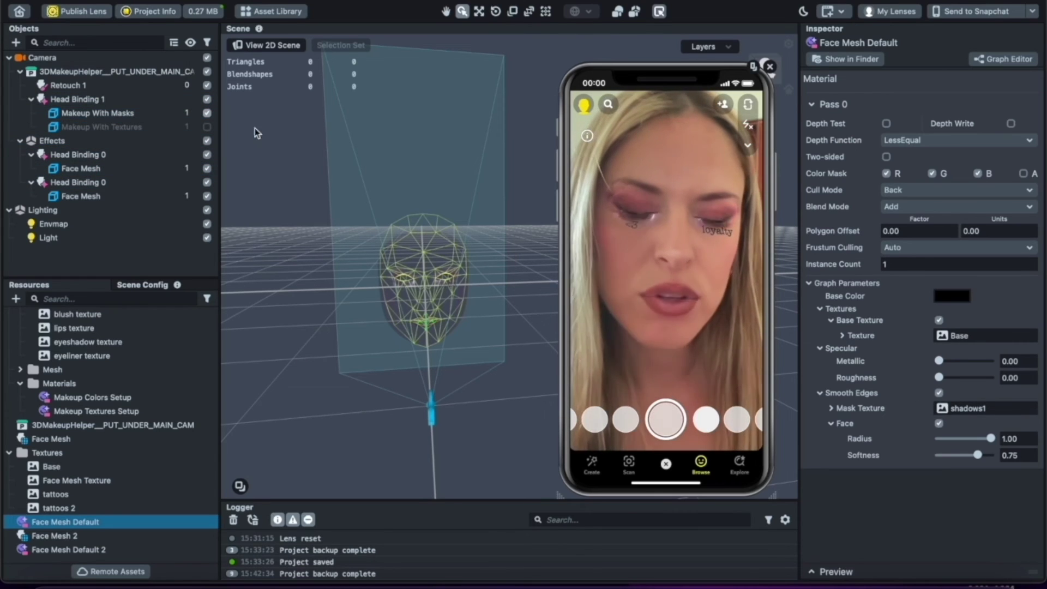
mouse_move(666, 216)
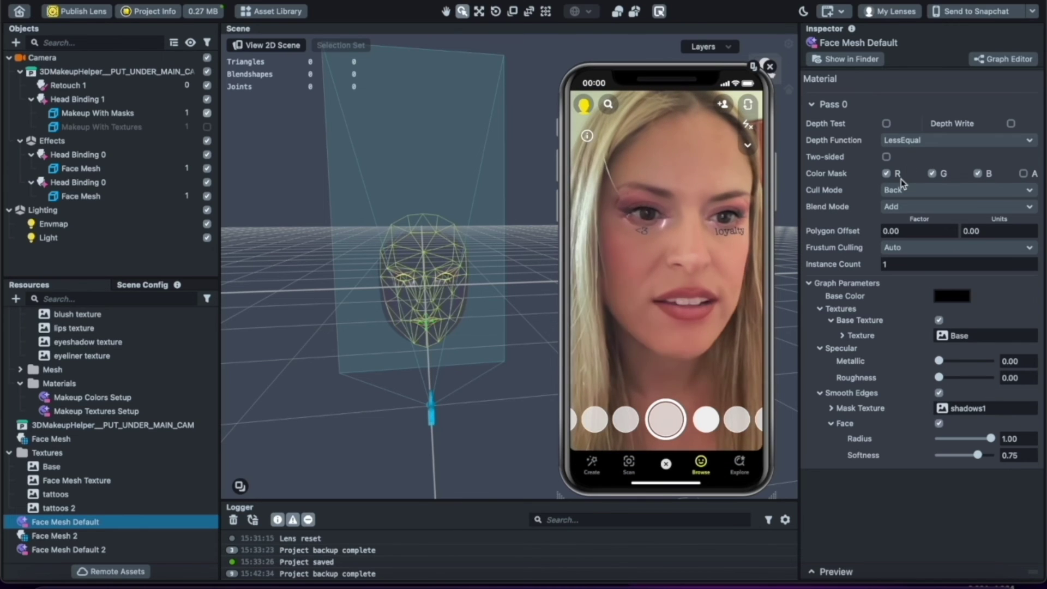
click(964, 409)
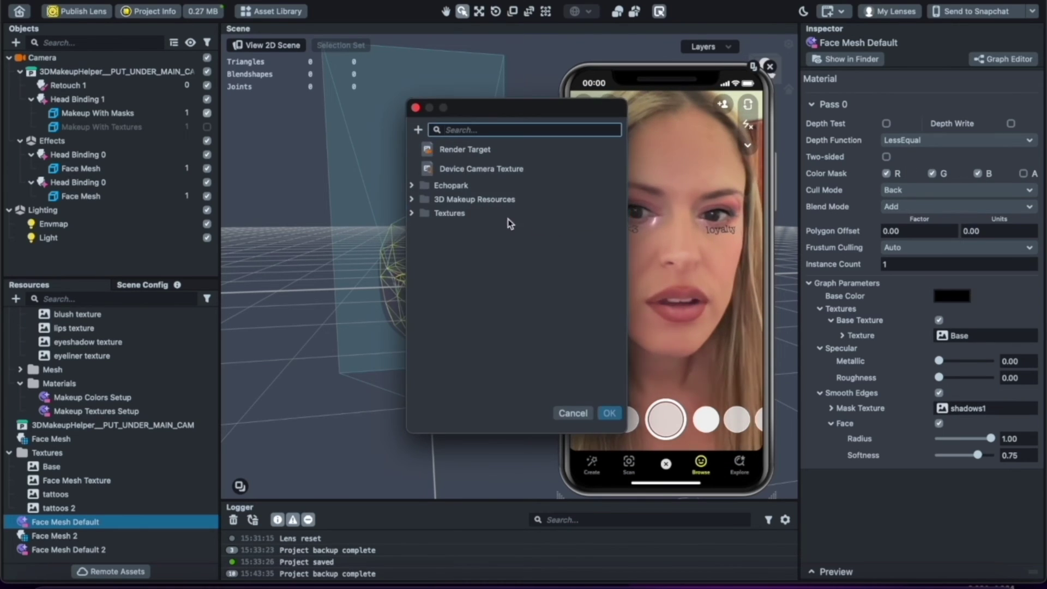
click(412, 200)
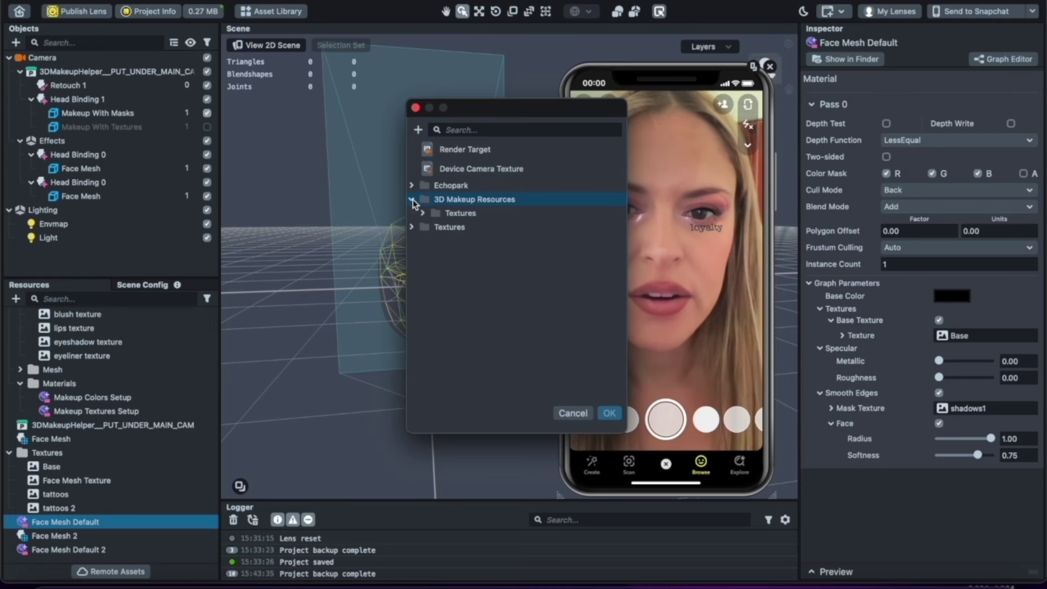
click(423, 213)
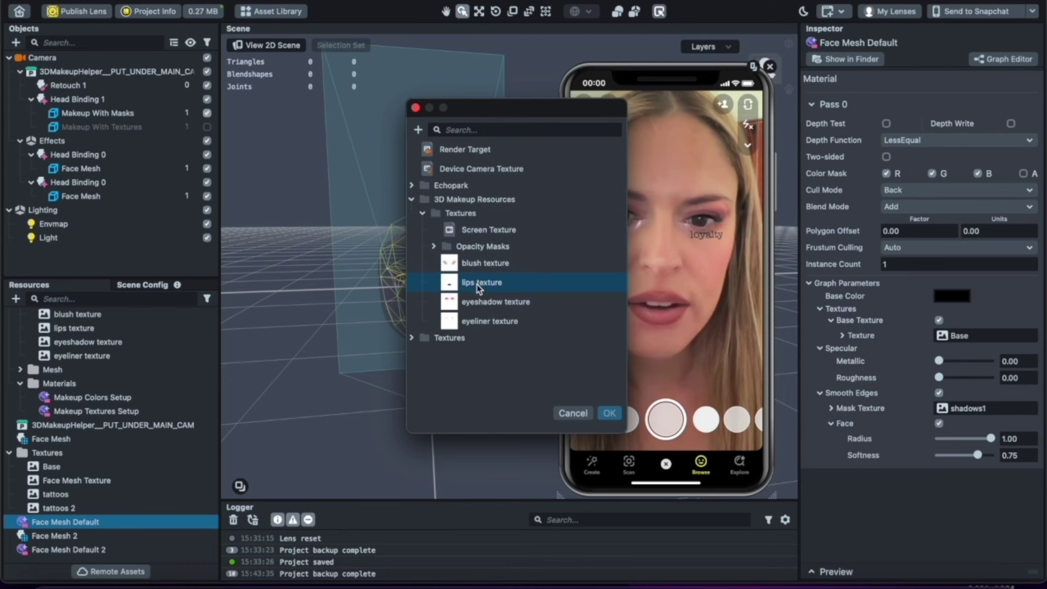
click(434, 245)
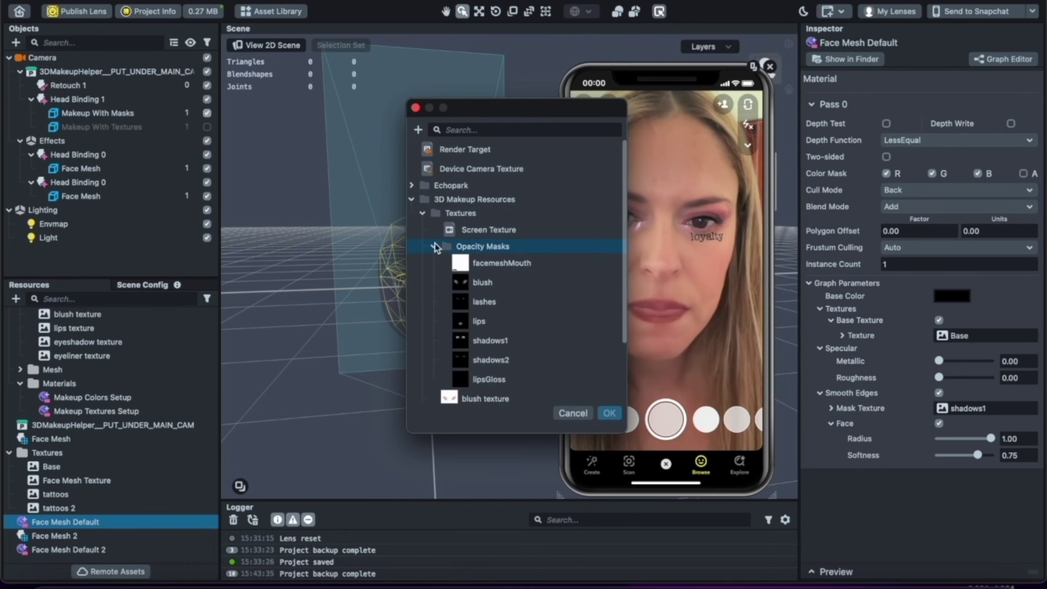
double_click(486, 299)
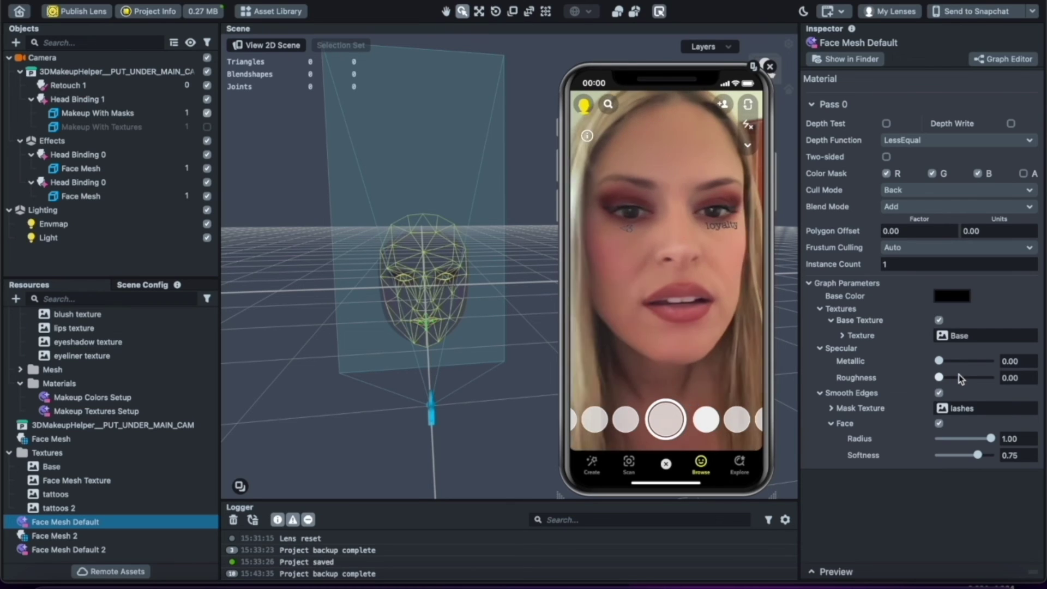
Step: Swap the mask texture to the lips opacity mask
click(957, 408)
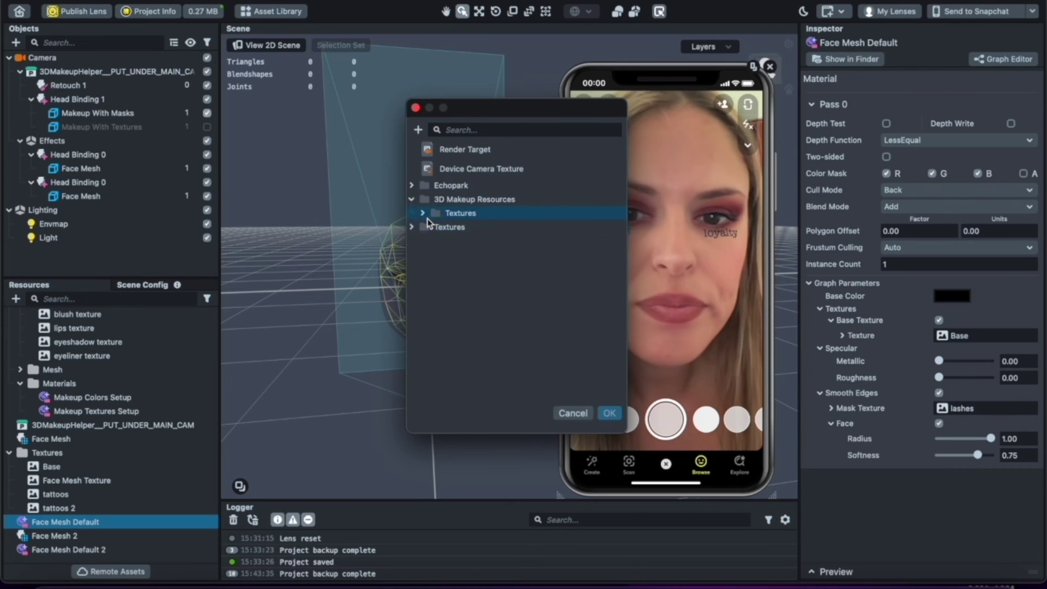
click(422, 213)
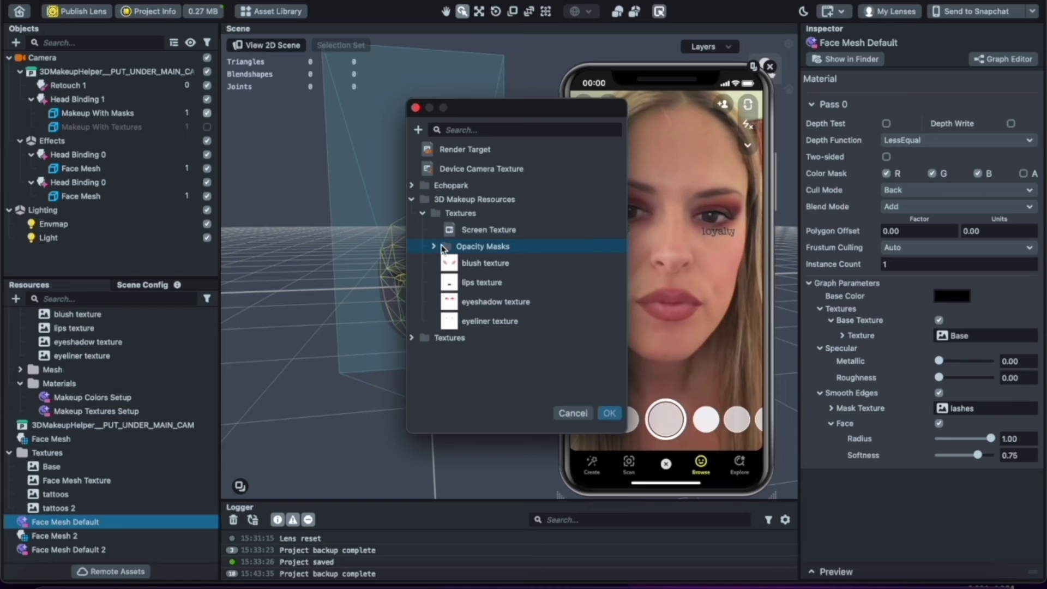
click(433, 246)
double_click(487, 321)
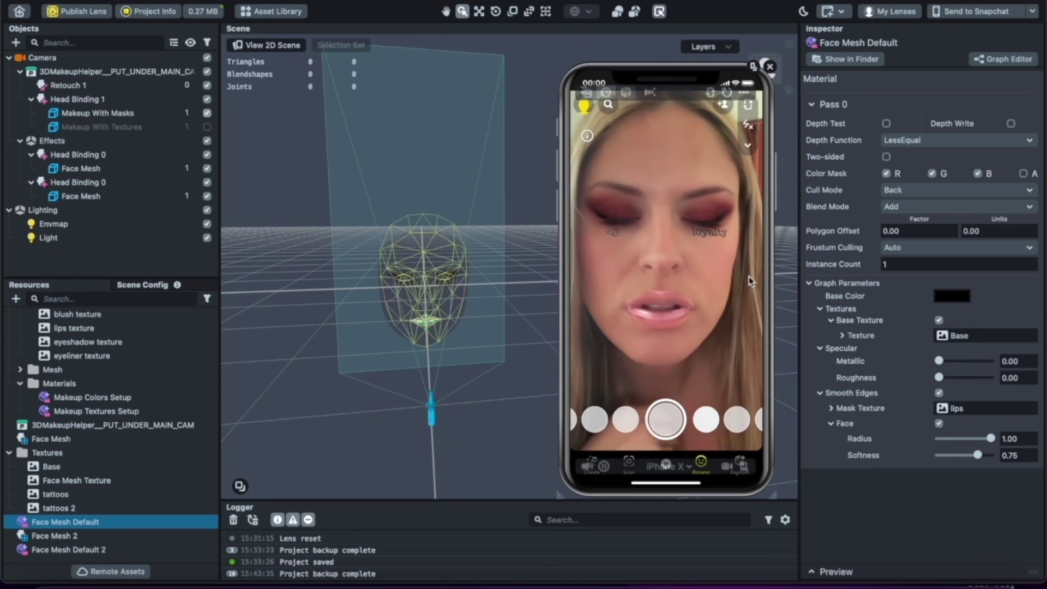
Step: Settle on the shadows2 opacity mask for the Smooth Edges mask texture
click(958, 407)
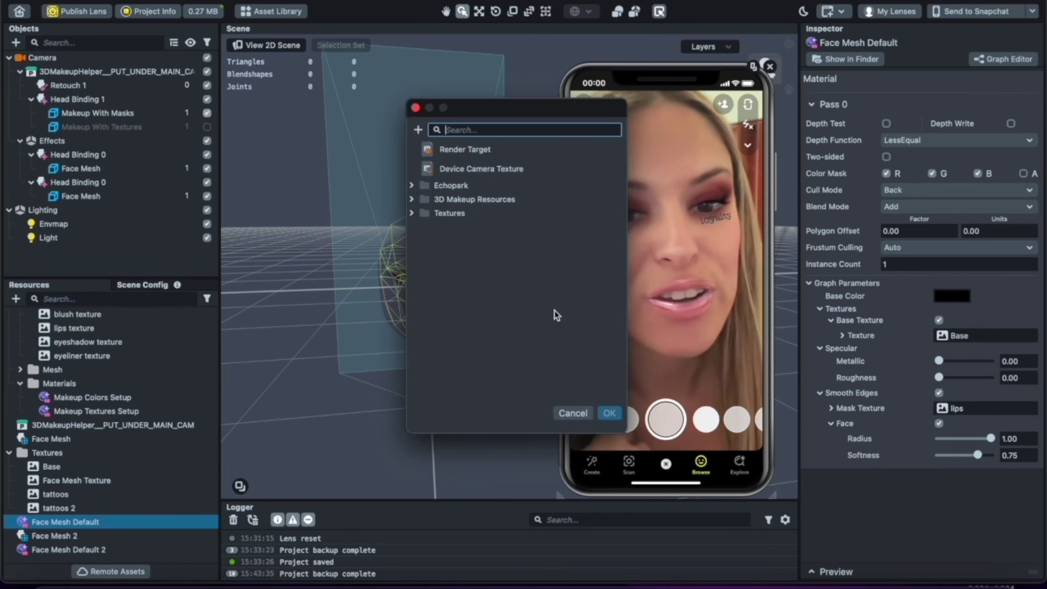
click(413, 200)
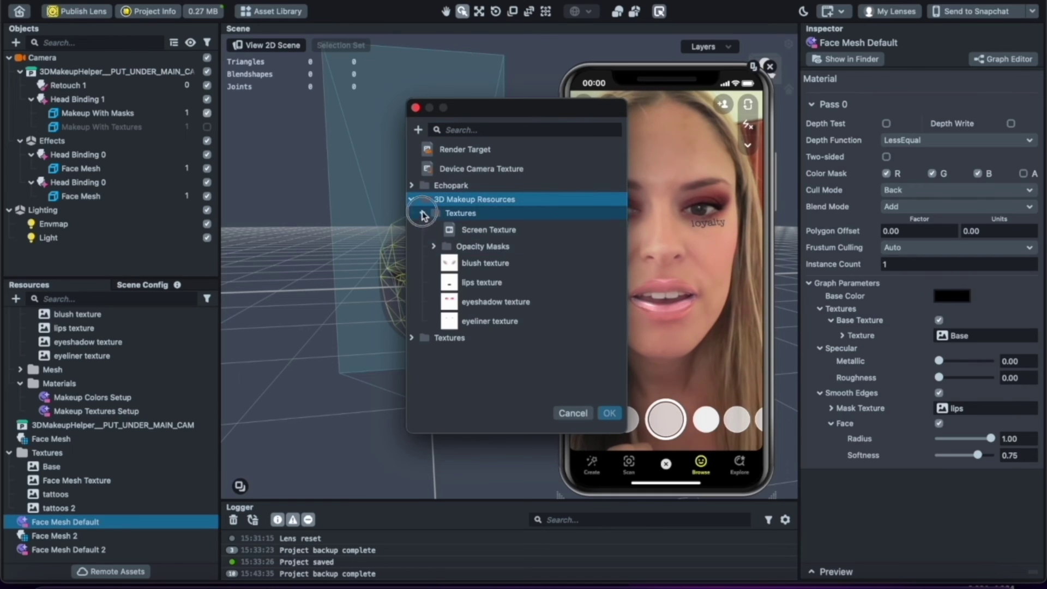
click(433, 246)
scroll(491, 340, down, 2)
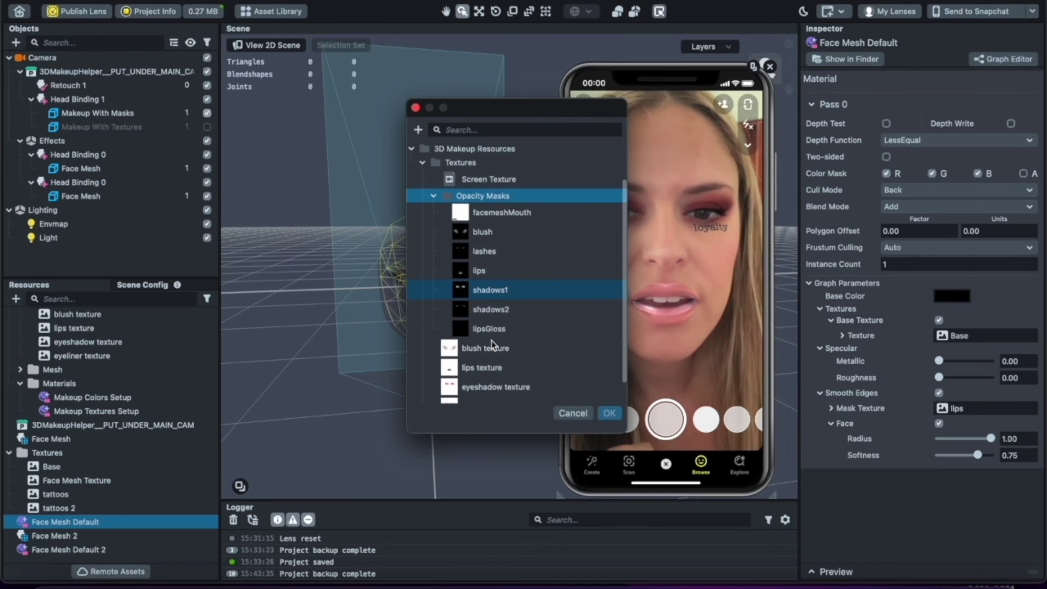
click(501, 312)
click(501, 312)
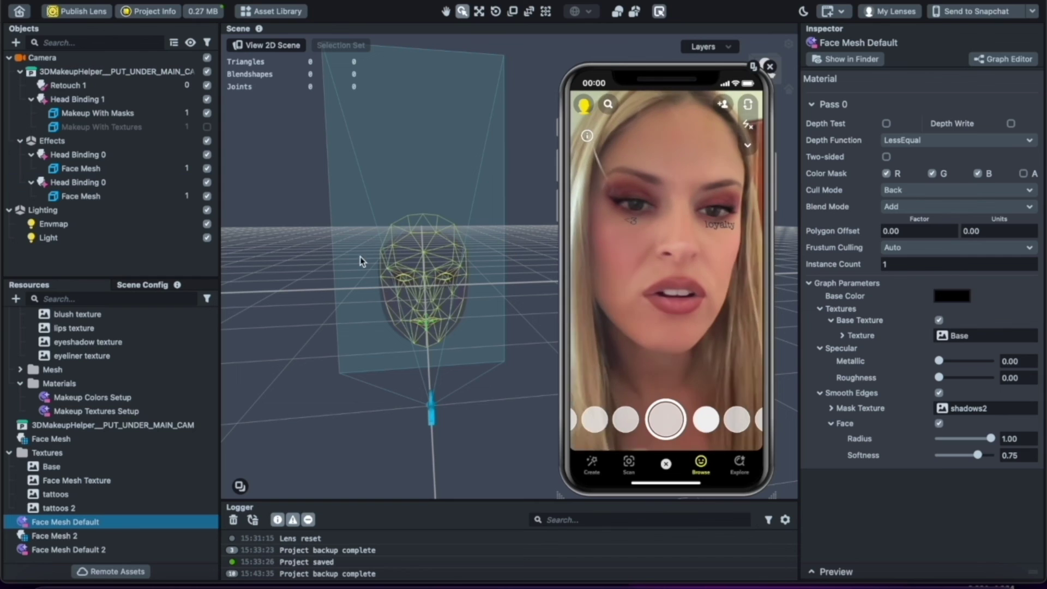
click(82, 181)
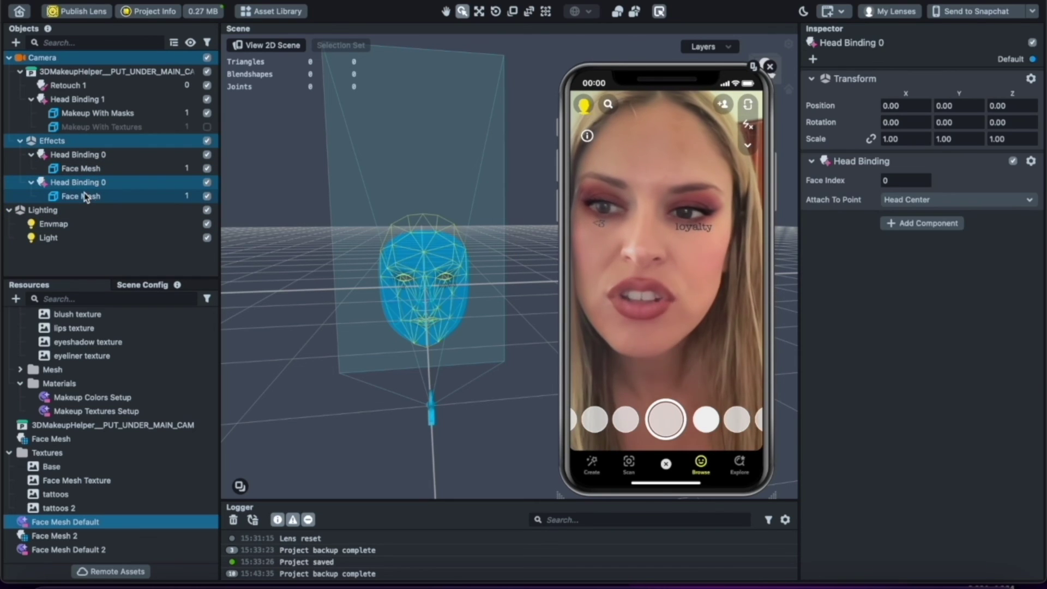
Step: Limit Face Mesh 2 to Face Geometry only, with Eye Geometry and Eye Corners off, and move it under Head Binding 1
click(81, 196)
right_click(933, 179)
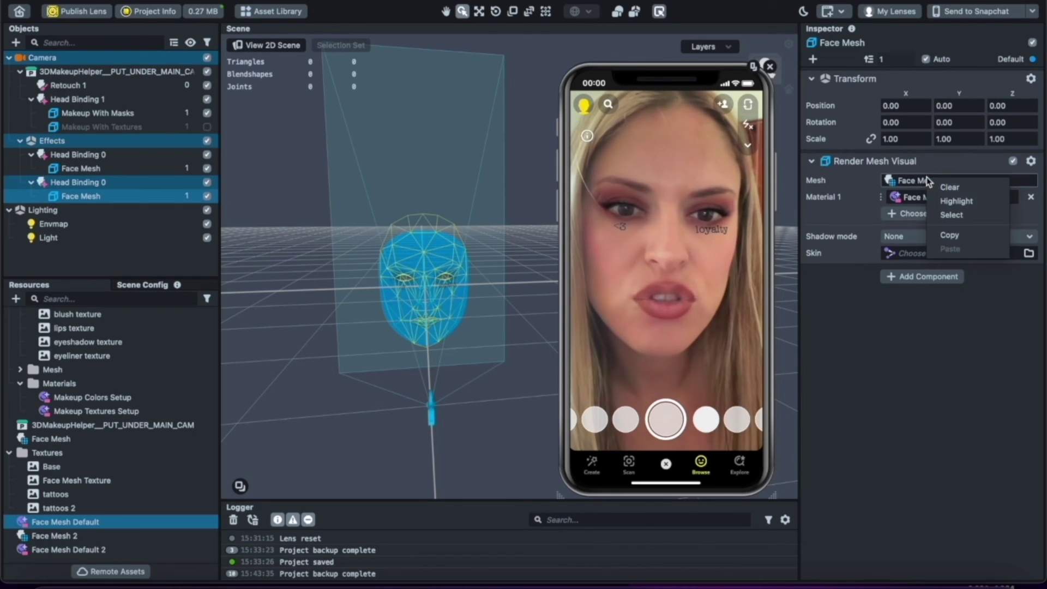
click(947, 203)
right_click(931, 184)
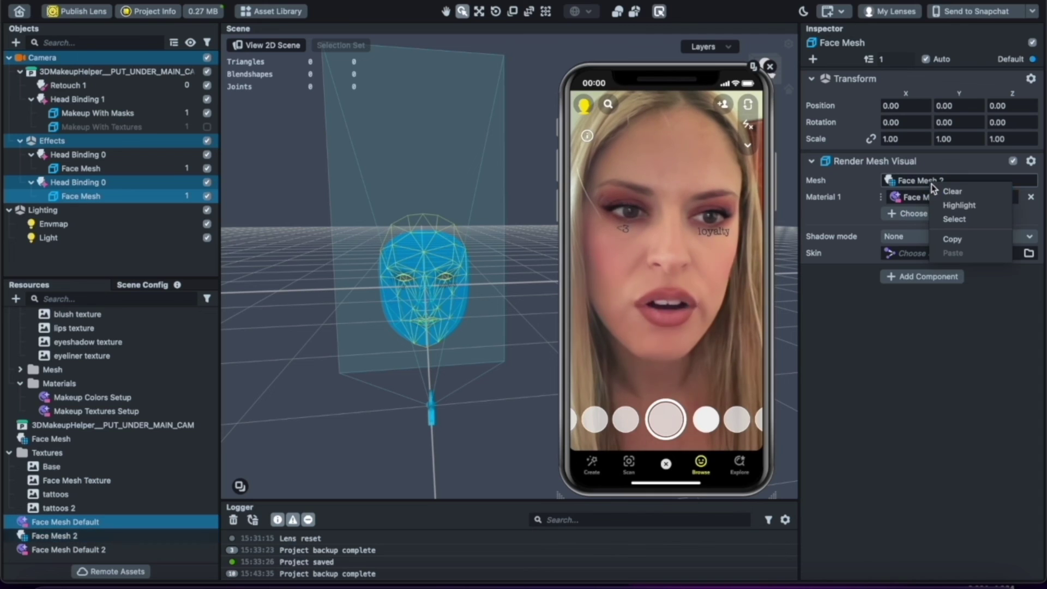
click(949, 220)
click(885, 138)
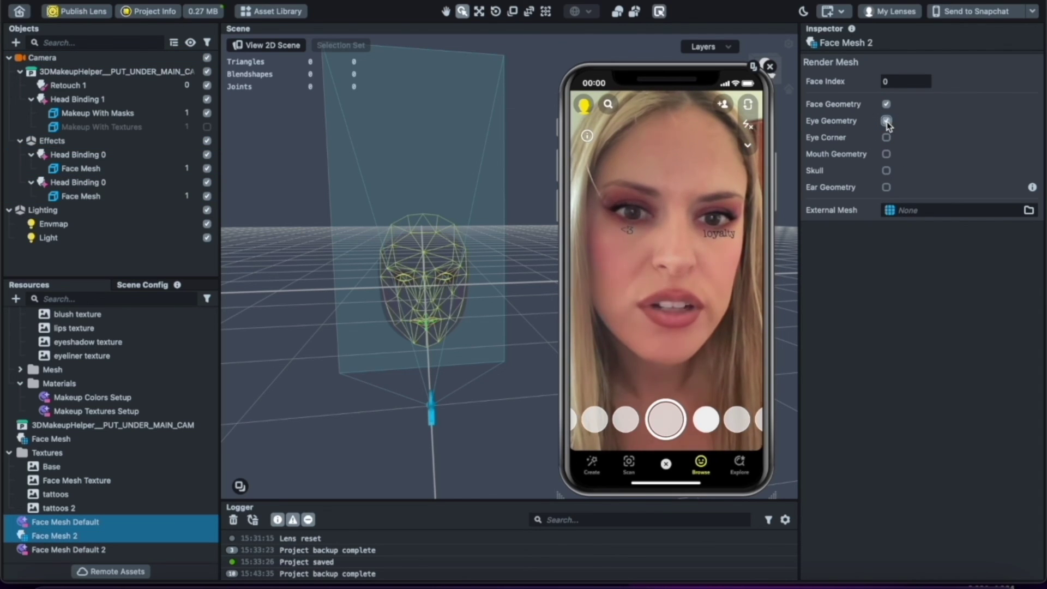
click(886, 121)
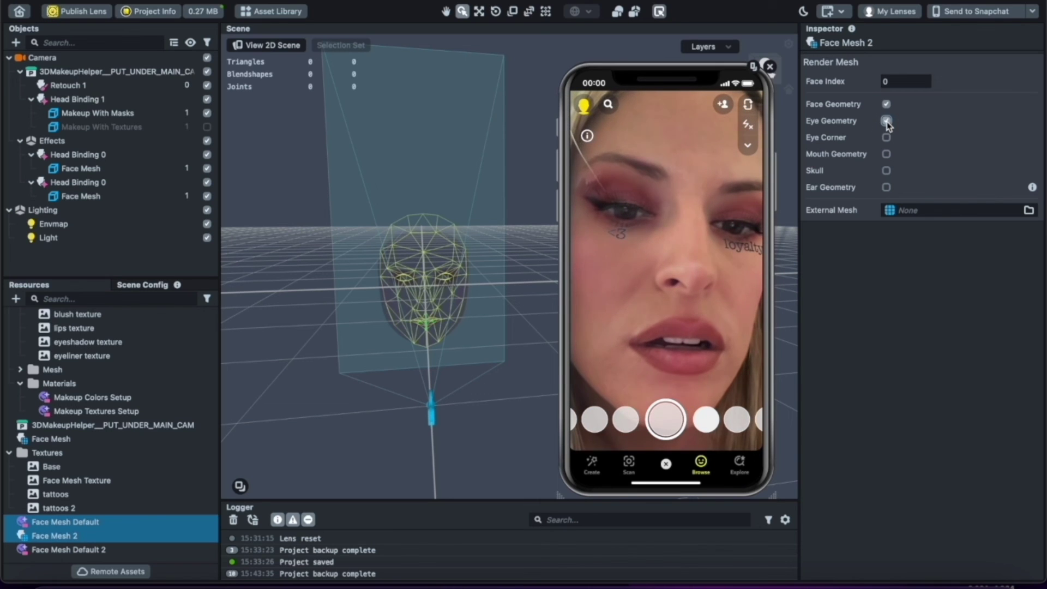
click(885, 104)
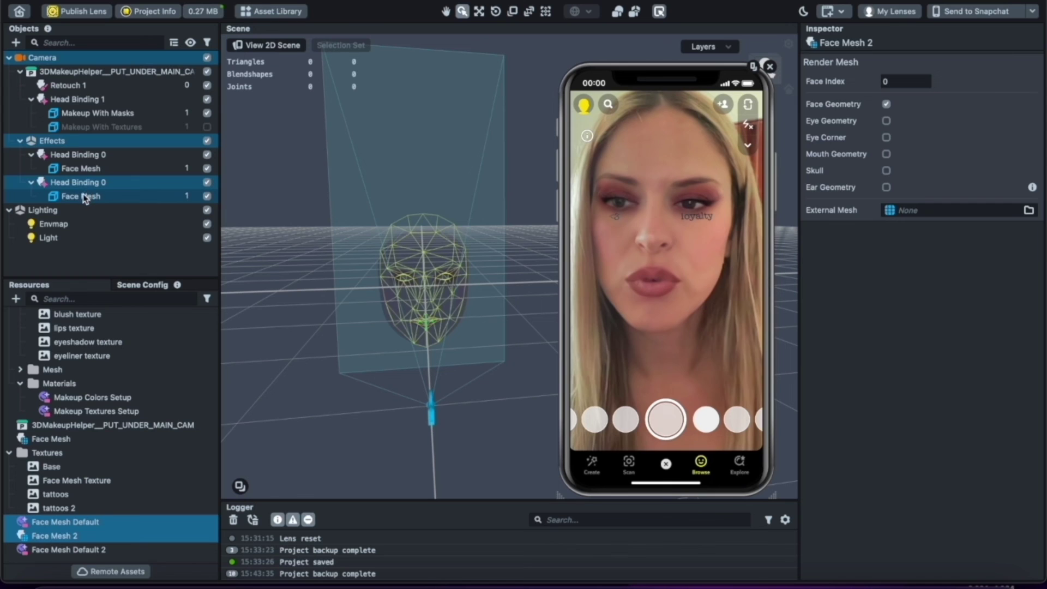
drag(82, 196, 98, 105)
Step: Drag both Face Mesh objects into Head Binding 1 above Makeup With Masks, checking visibility
drag(81, 140, 81, 196)
drag(80, 140, 94, 112)
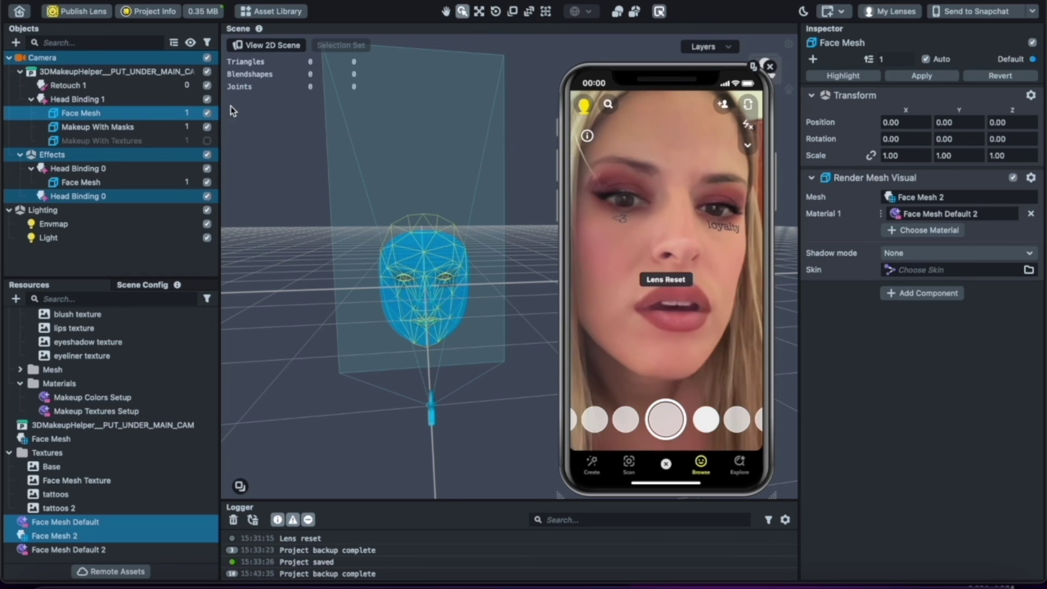
click(84, 127)
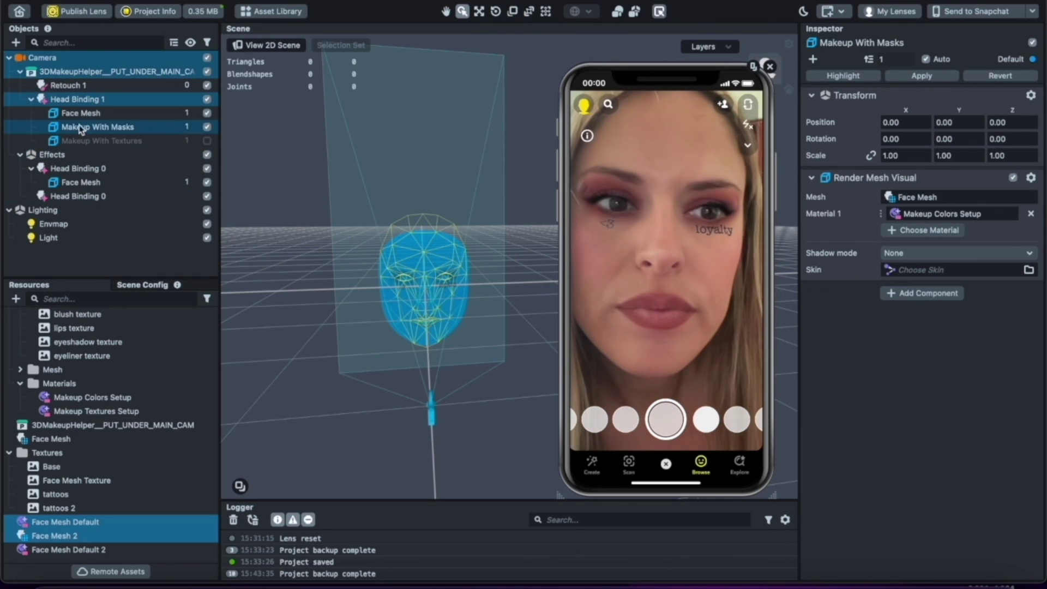
click(86, 118)
click(207, 113)
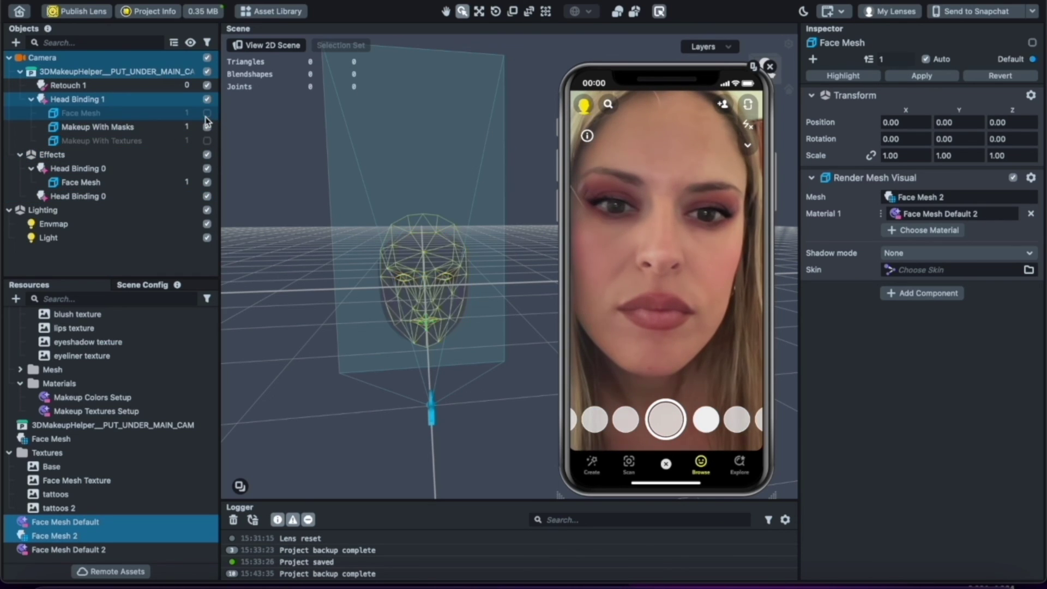
click(207, 113)
drag(128, 180, 135, 112)
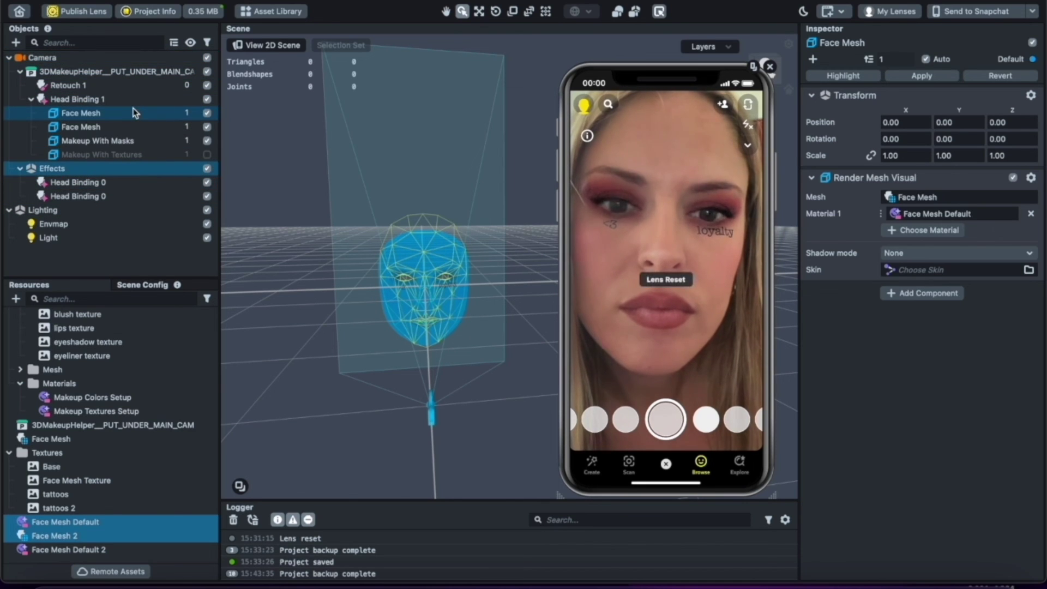
shift+click(150, 127)
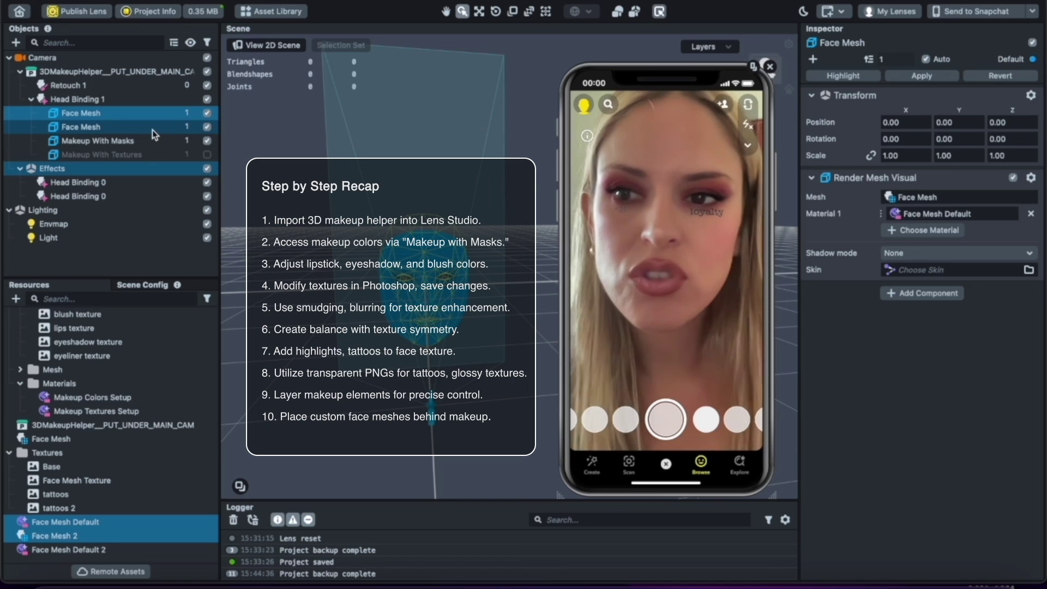
drag(152, 129, 69, 182)
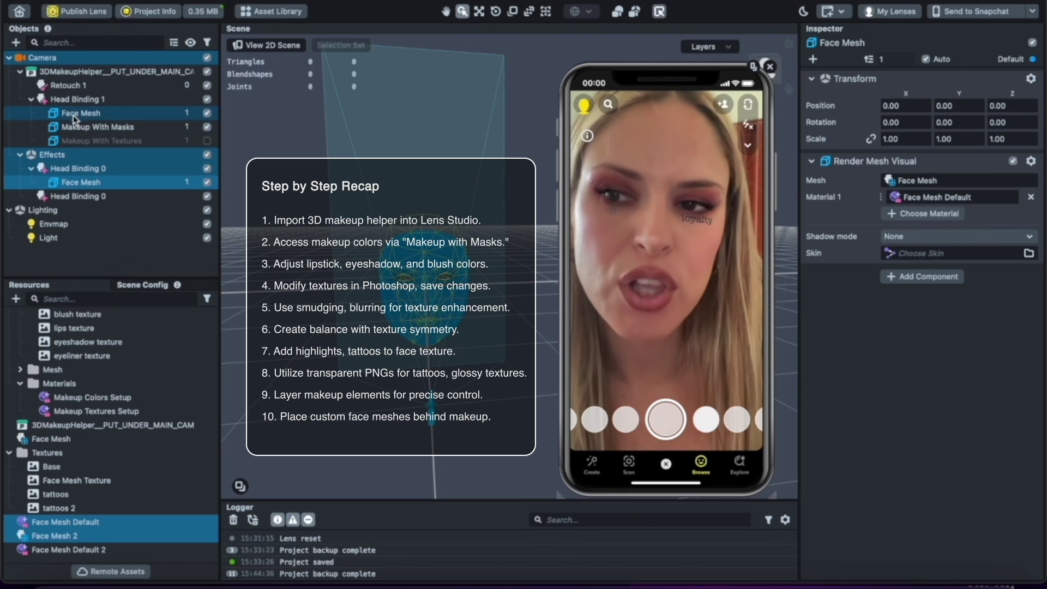
double_click(86, 183)
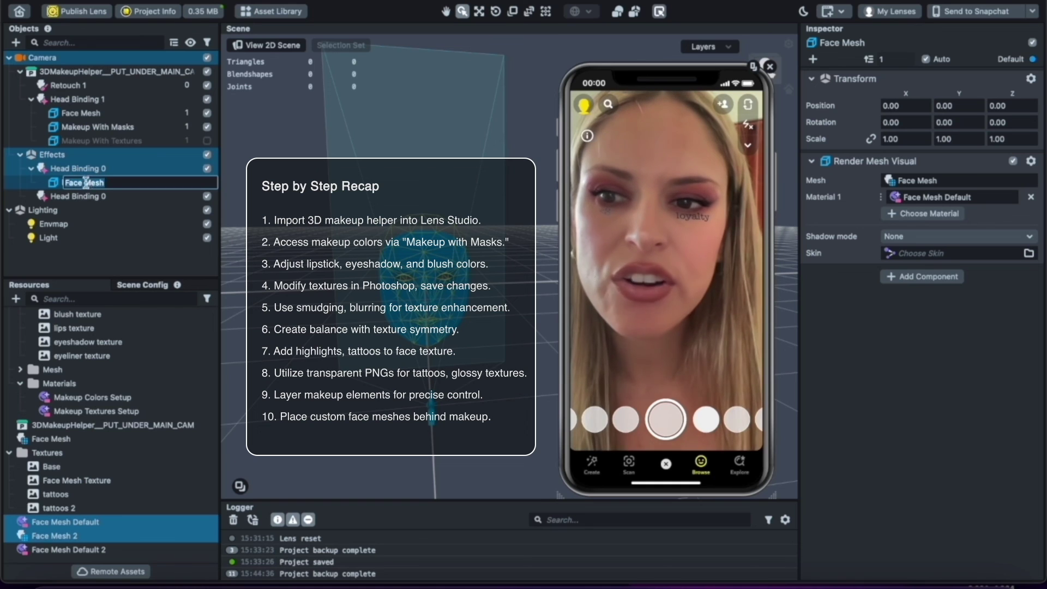
click(52, 184)
drag(57, 186, 79, 112)
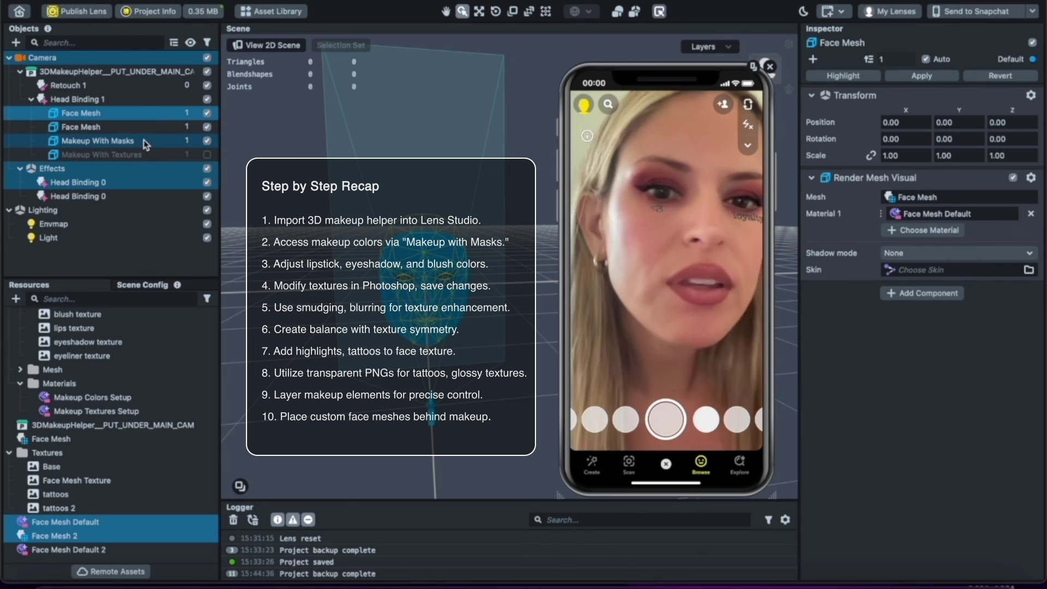
click(85, 127)
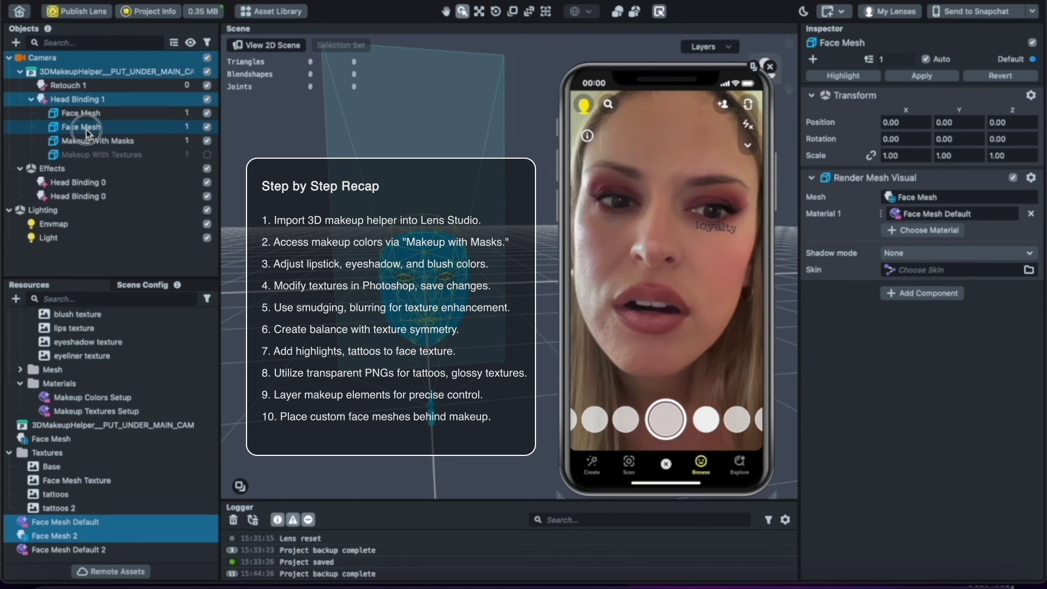
click(89, 115)
click(94, 127)
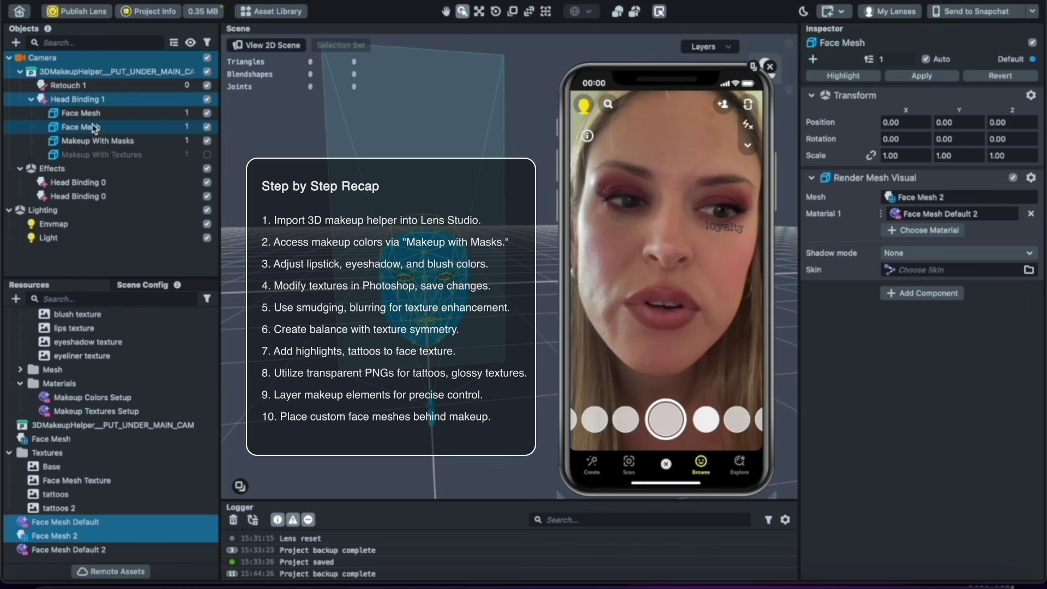
click(166, 114)
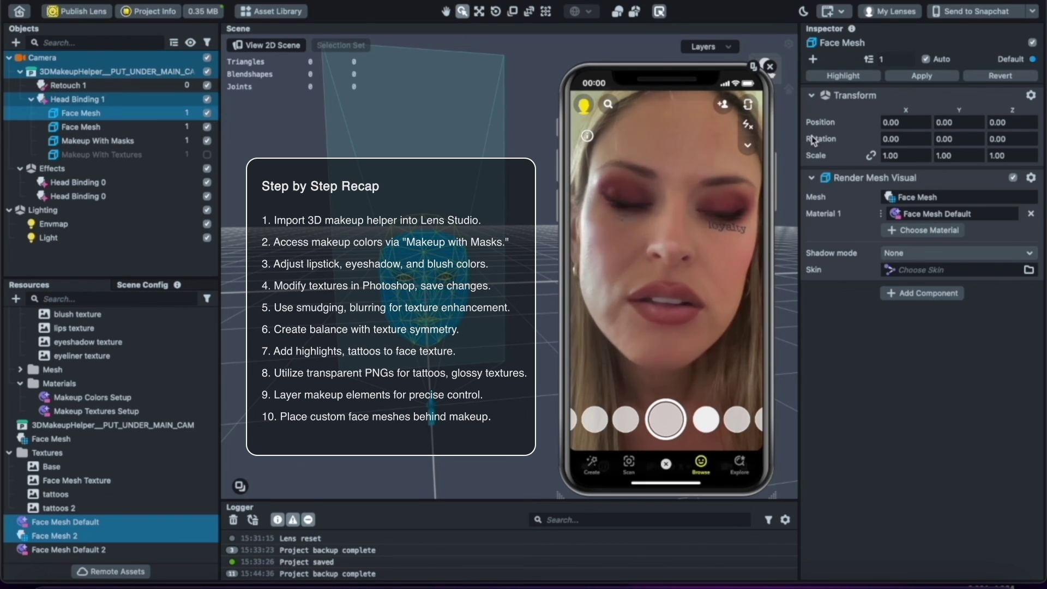
Step: In the Face Mesh Default material, drag Smooth Edges Softness from 0.75 down to 0.53
right_click(905, 213)
click(944, 250)
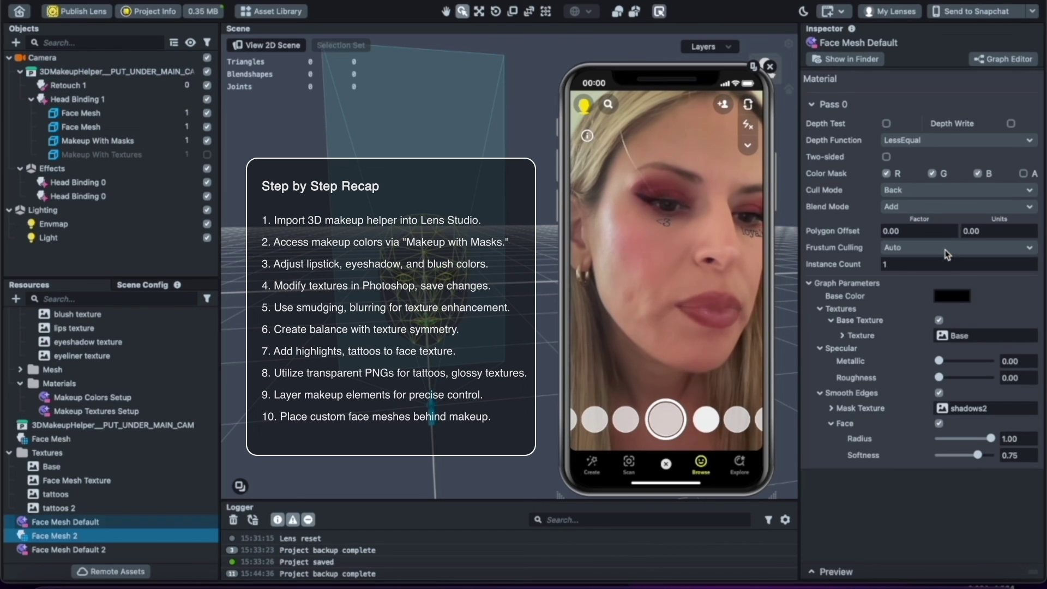
mouse_move(978, 454)
mouse_down()
mouse_move(935, 455)
mouse_move(965, 455)
mouse_up()
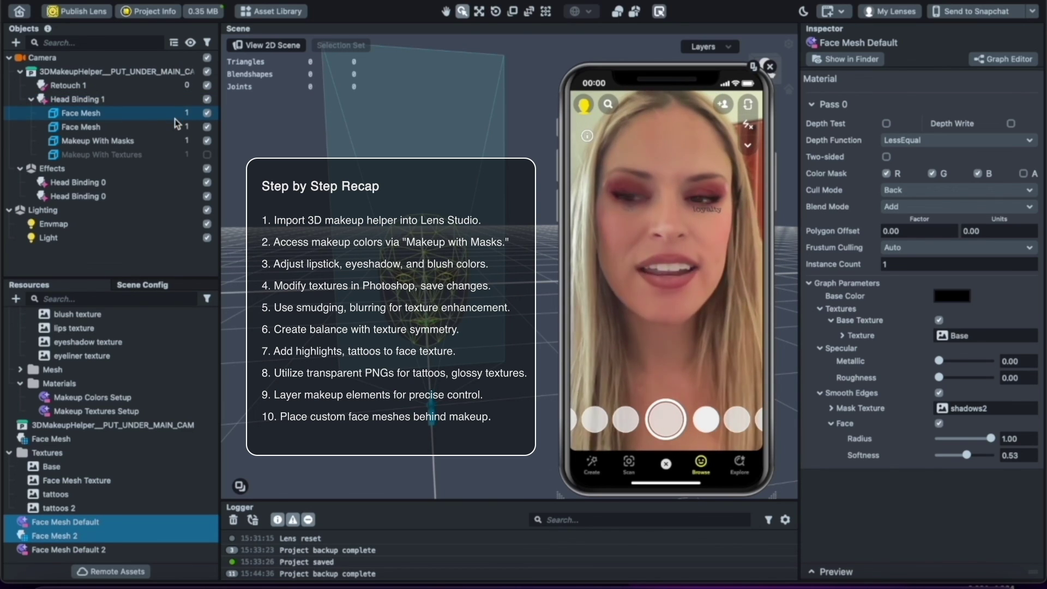
click(80, 126)
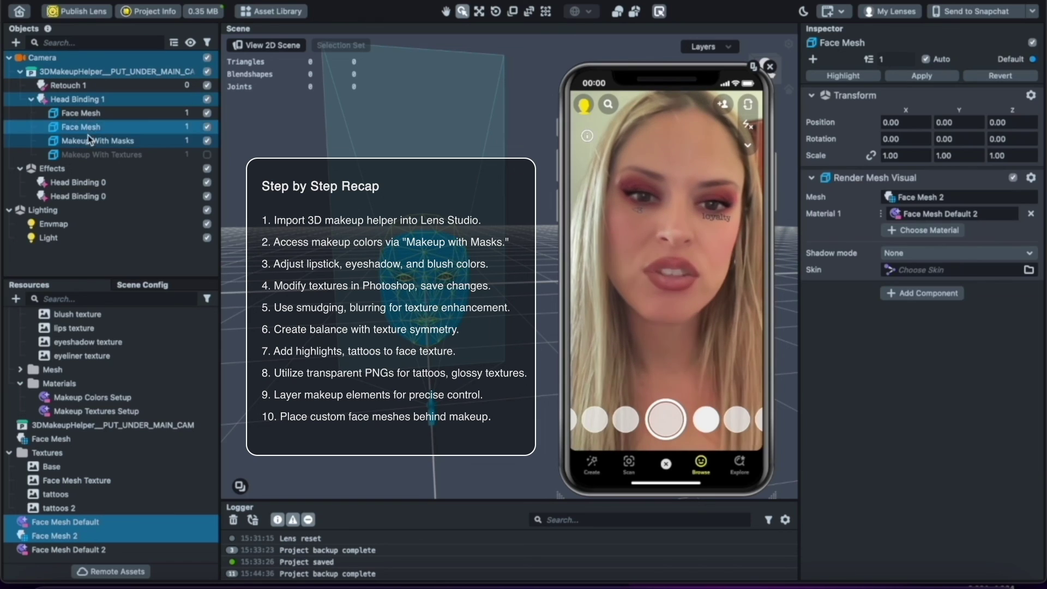